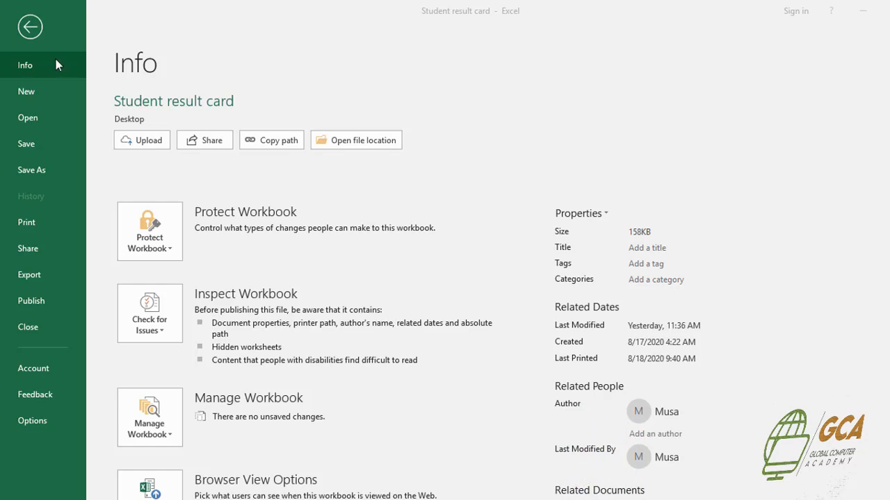
# - Return to the worksheet and review the student result table's columns, from Roll No to Position, including the empty obtained marks cells
pyautogui.click(29, 28)
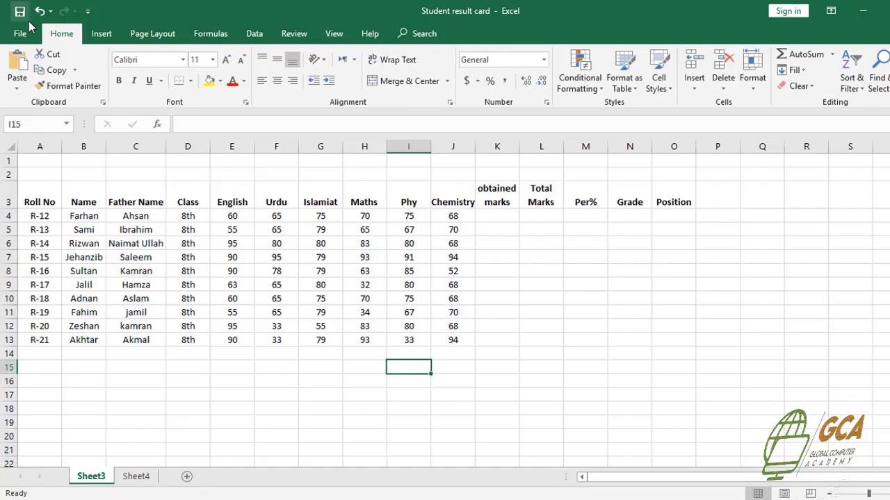
pyautogui.click(101, 239)
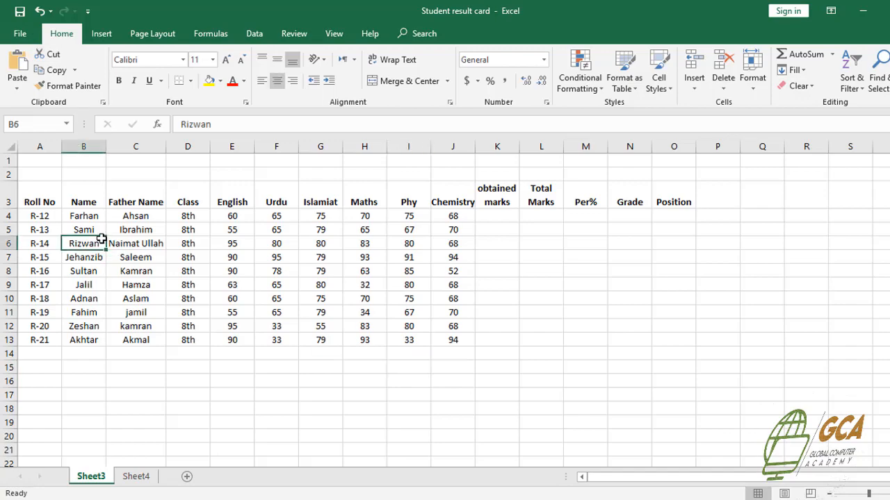
pyautogui.click(128, 196)
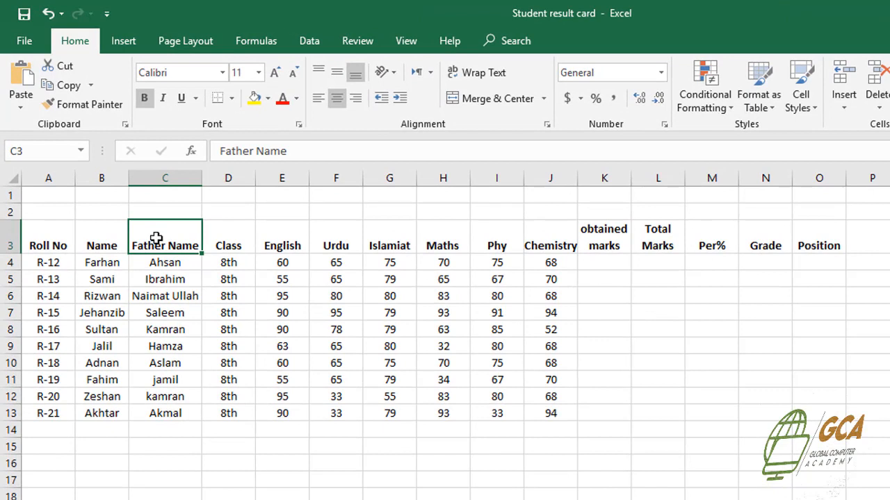
pyautogui.click(230, 310)
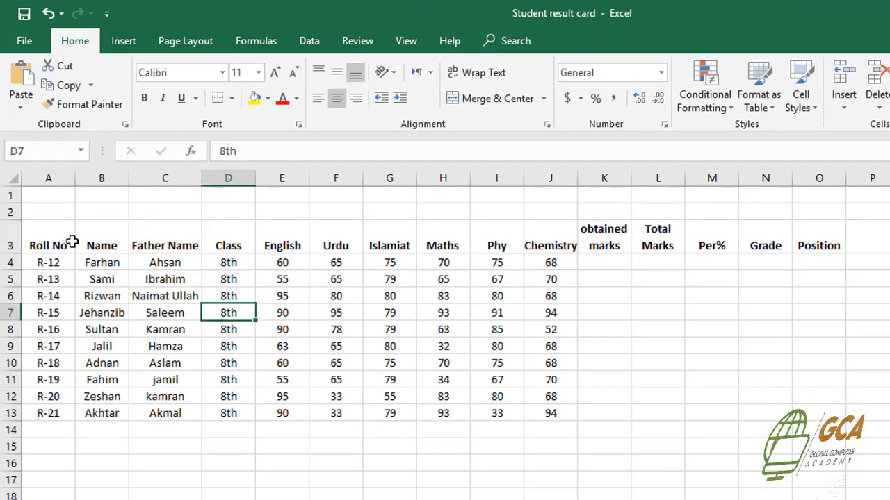
pyautogui.click(41, 235)
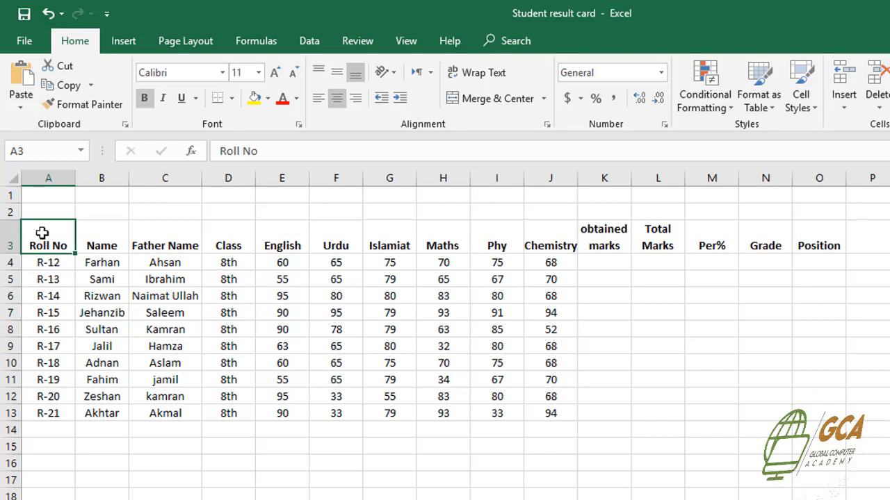
pyautogui.click(109, 236)
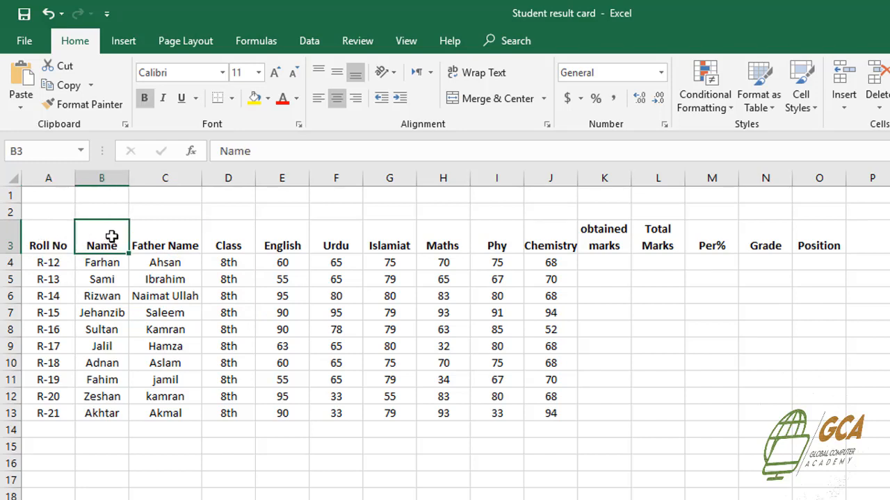
pyautogui.click(167, 244)
pyautogui.click(228, 246)
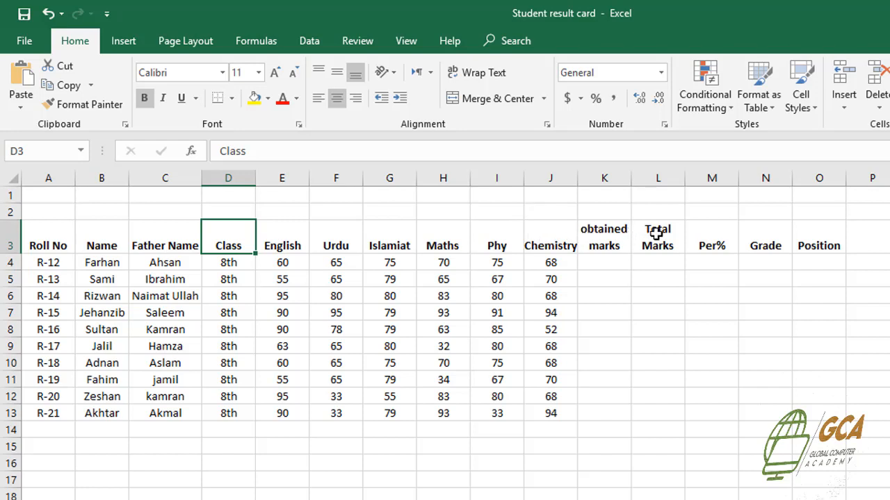
pyautogui.click(822, 240)
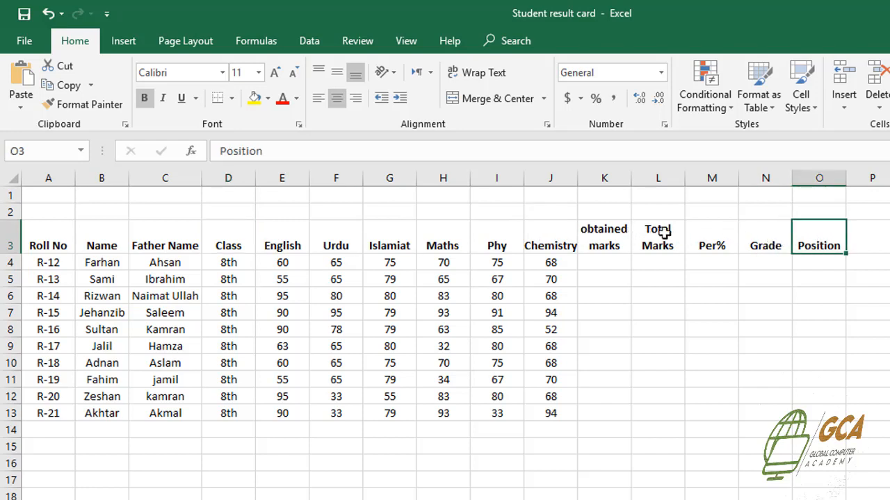
pyautogui.click(597, 262)
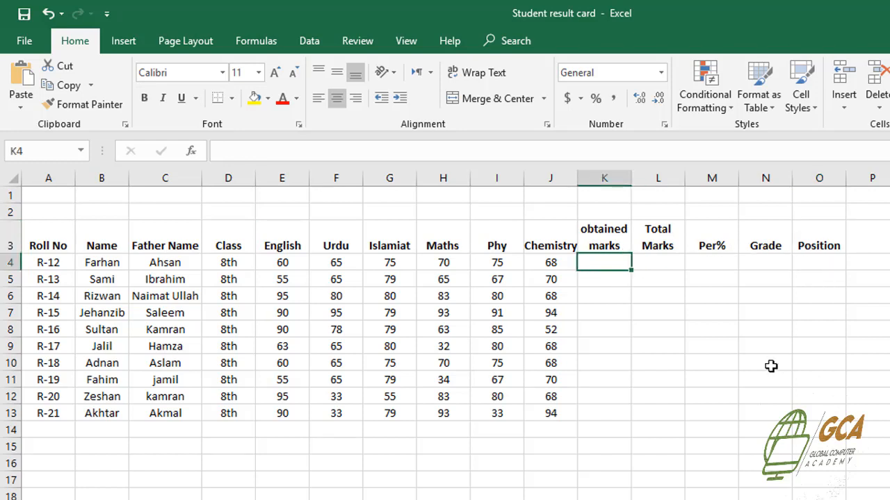
pyautogui.click(590, 413)
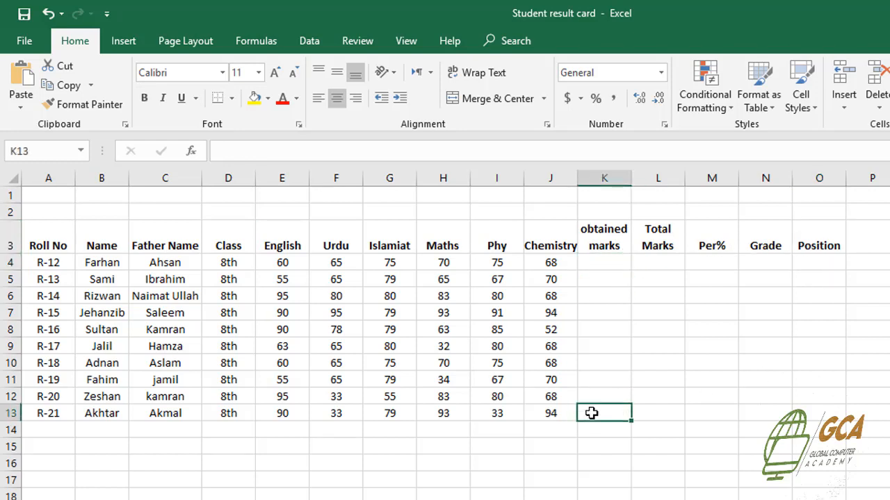
# - Add up the first student's six subject marks in K4 with =SUM(E4:J4) and fill the formula down to K13
pyautogui.click(607, 261)
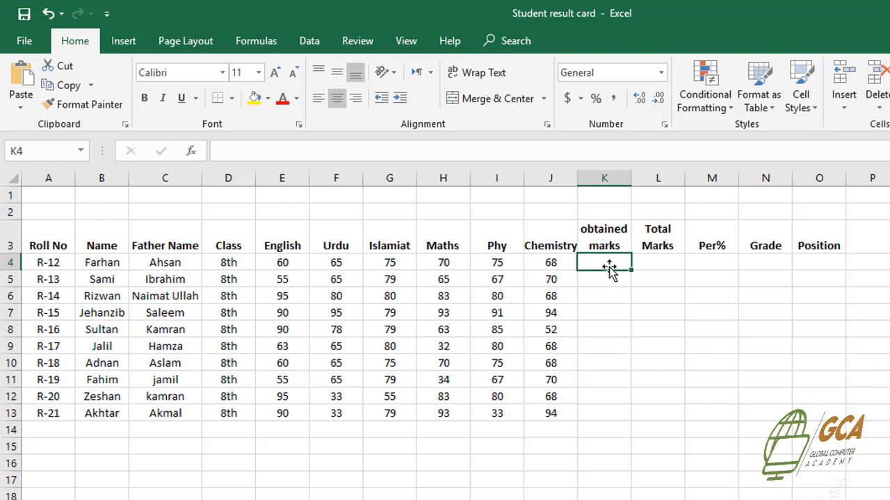
pyautogui.write('=')
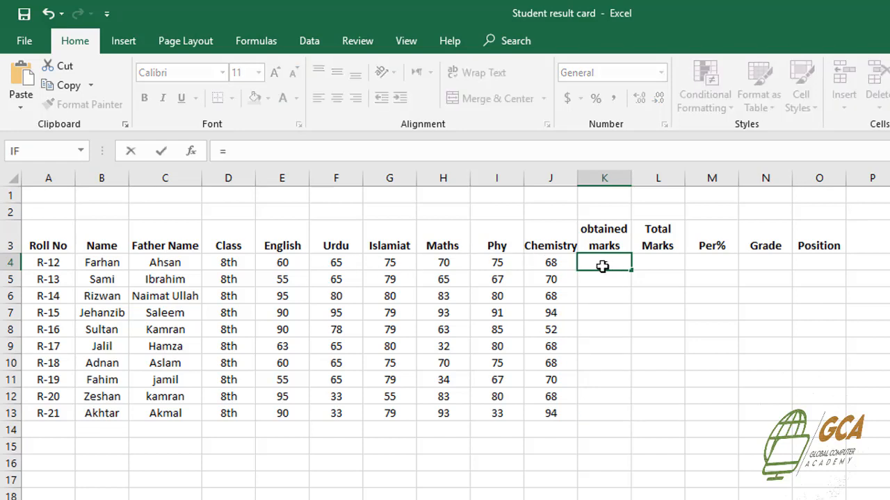
pyautogui.write('sum')
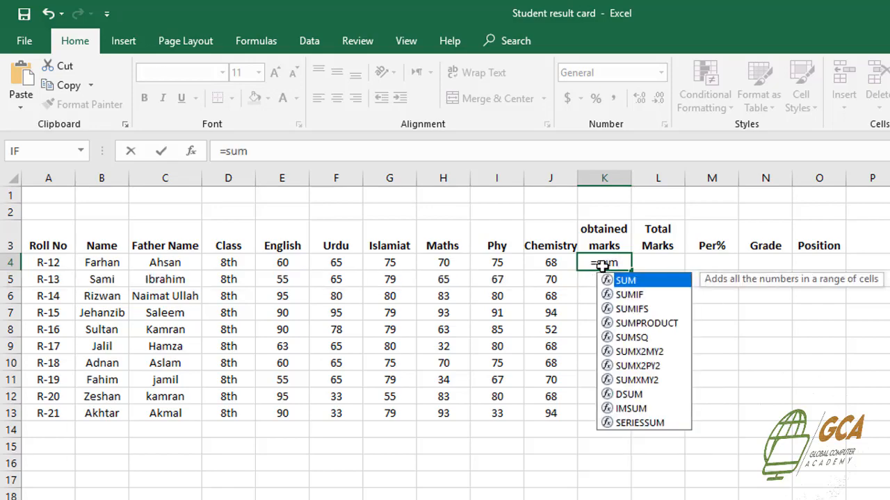
pyautogui.click(658, 280)
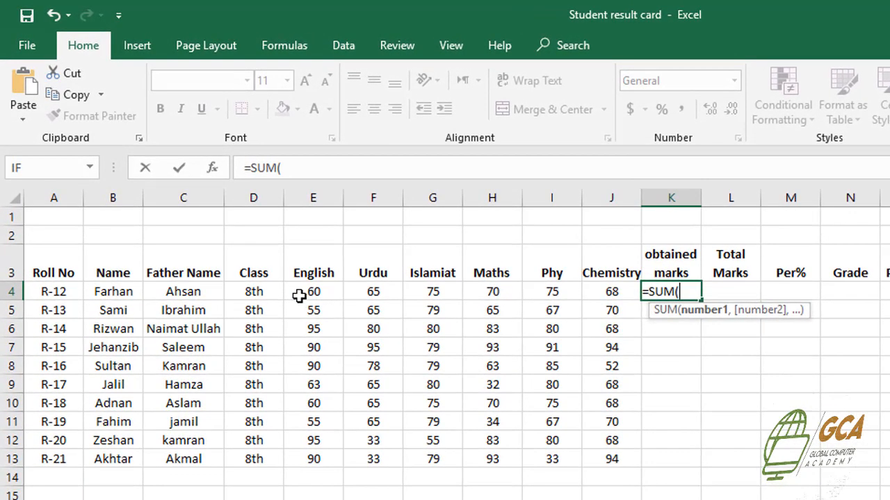
pyautogui.moveTo(268, 267); pyautogui.dragTo(445, 256)
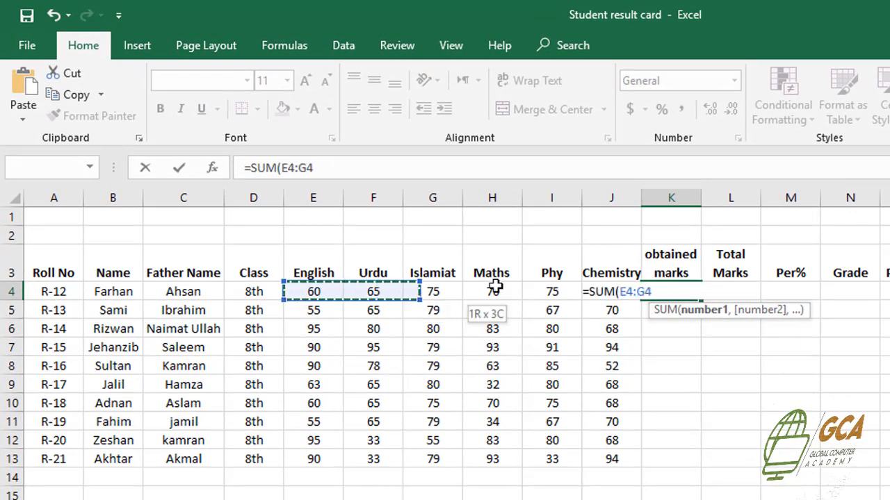
pyautogui.moveTo(495, 286); pyautogui.dragTo(611, 288)
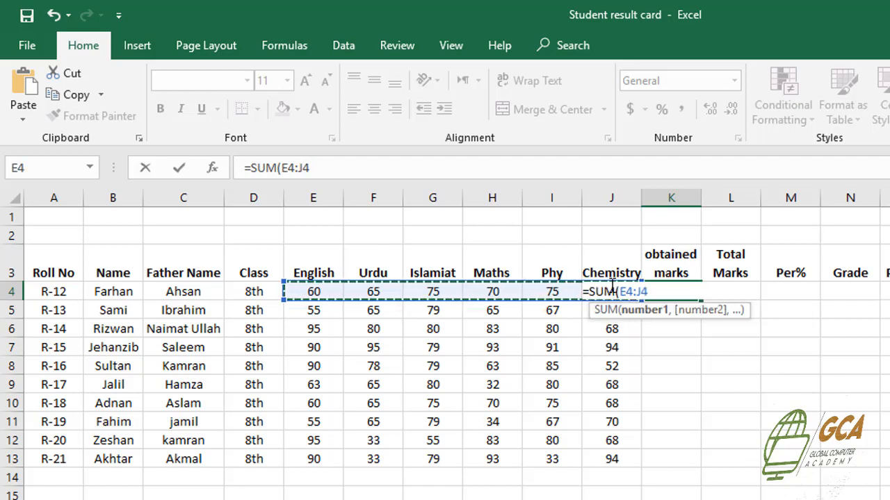
pyautogui.write(')')
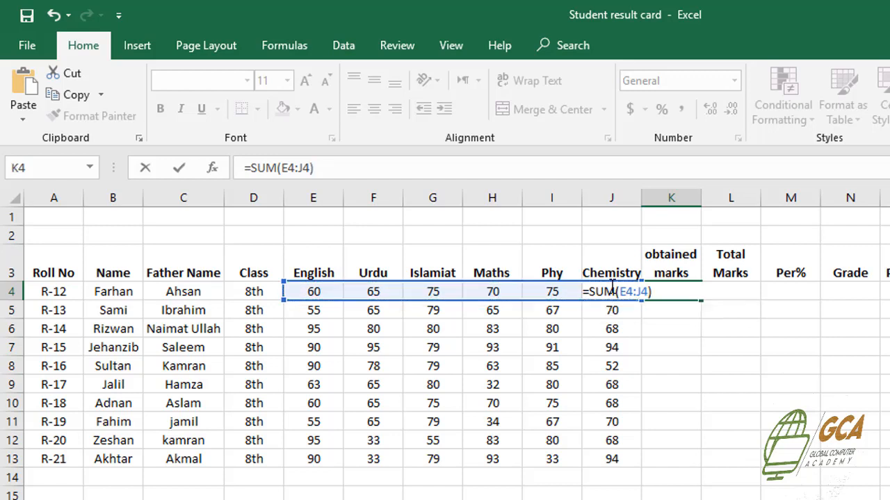
pyautogui.press('Return')
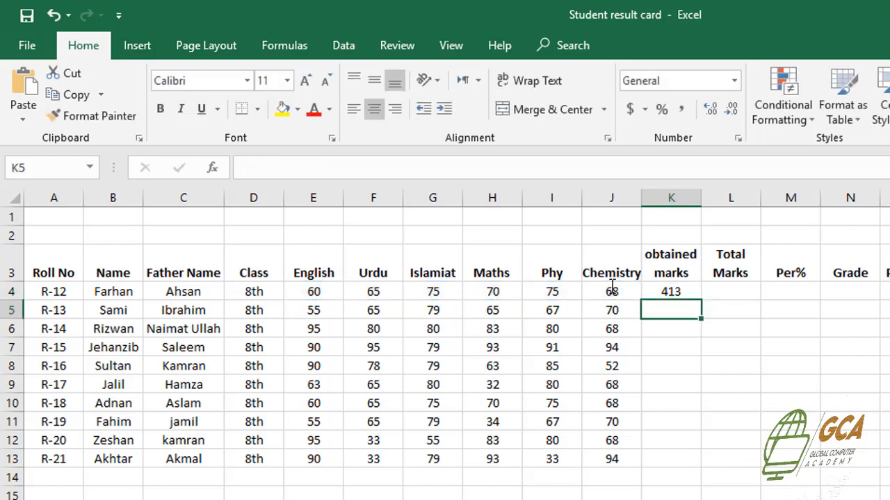
pyautogui.click(680, 291)
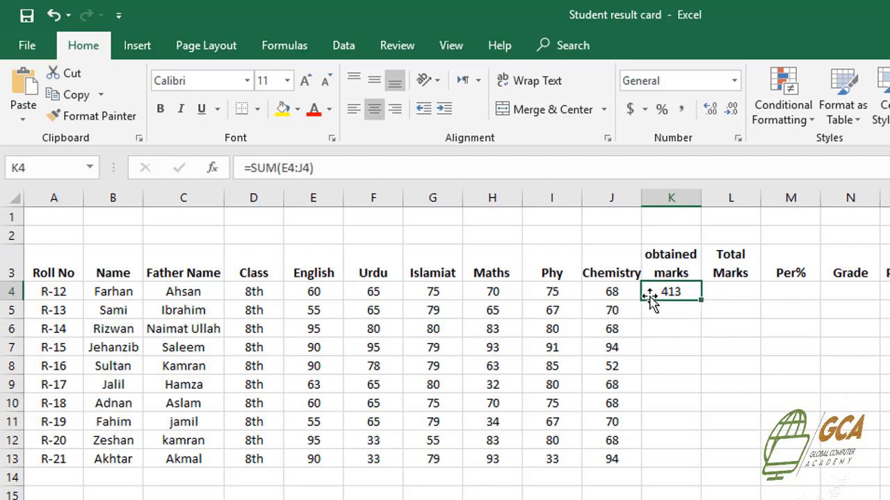
pyautogui.doubleClick(700, 301)
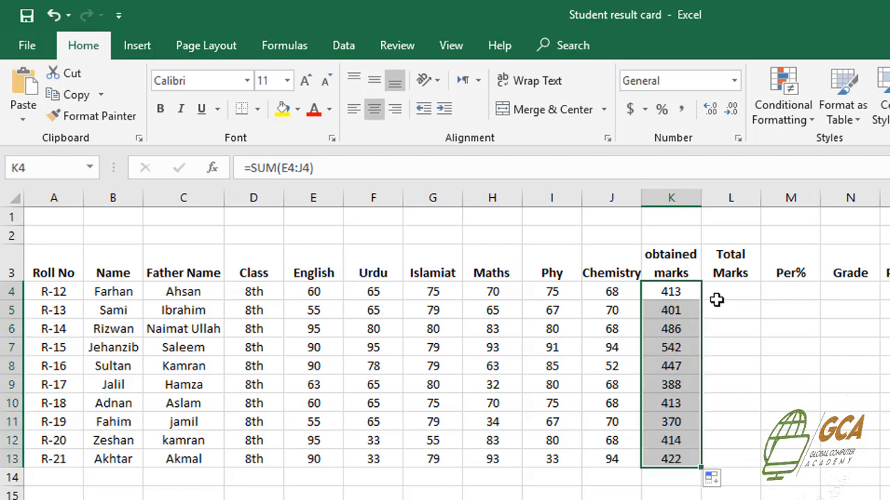
# - Enter 600 as the Total Marks for the first two students, in cells L4 and L5
pyautogui.click(733, 293)
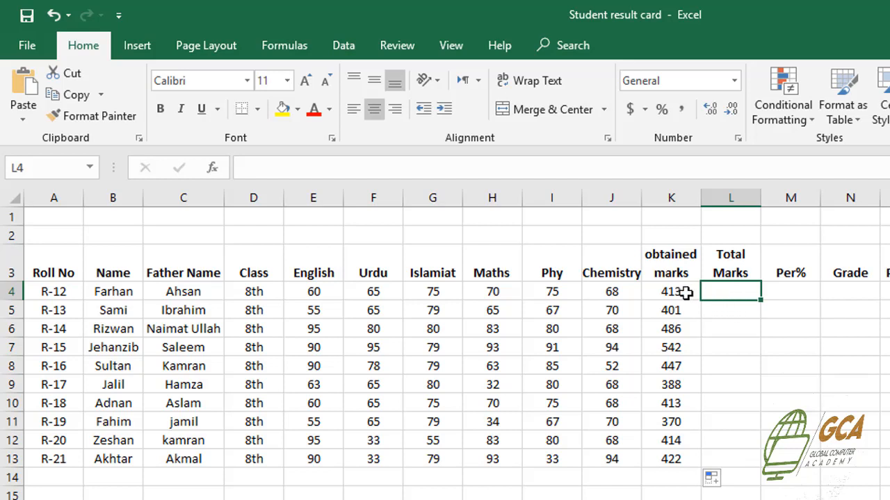
pyautogui.click(745, 344)
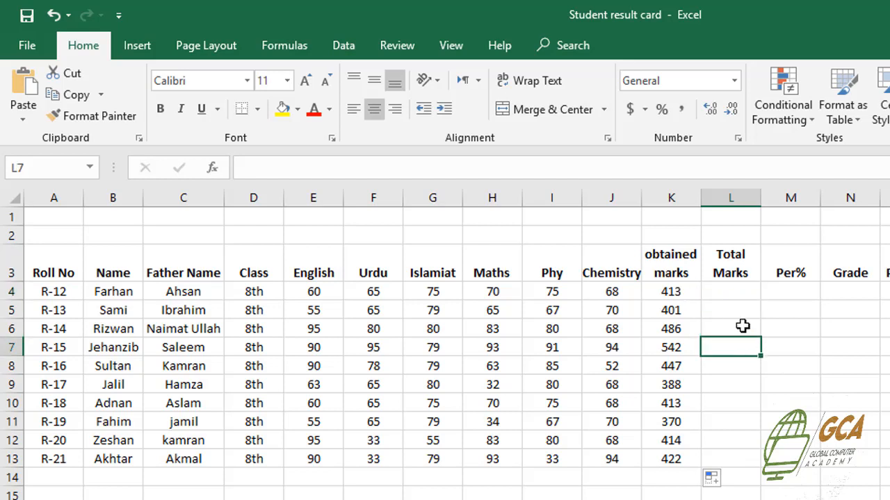
pyautogui.click(732, 299)
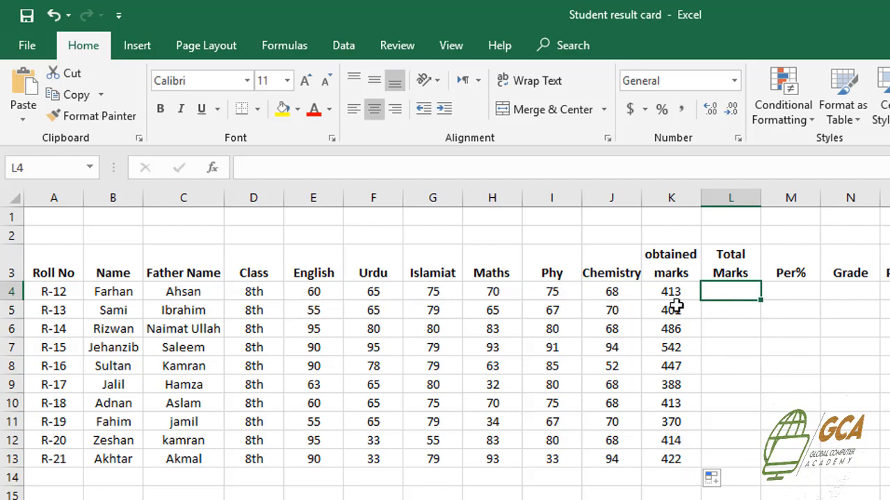
pyautogui.doubleClick(732, 294)
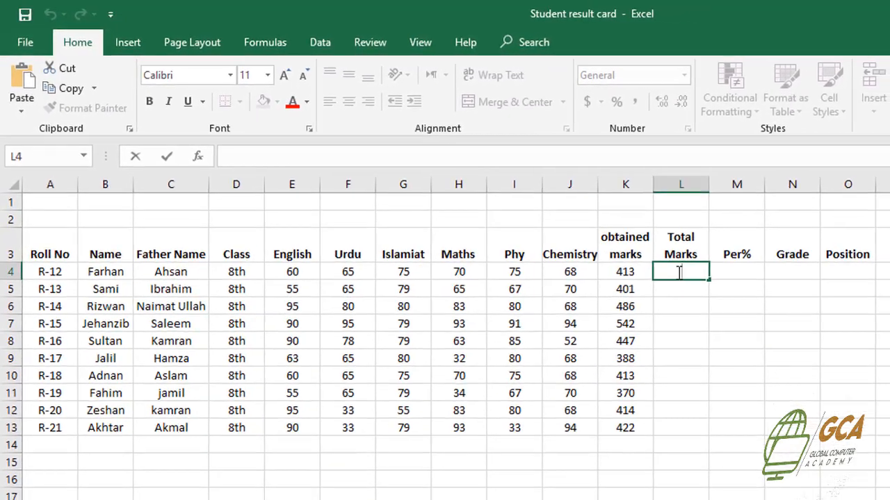
pyautogui.write('600')
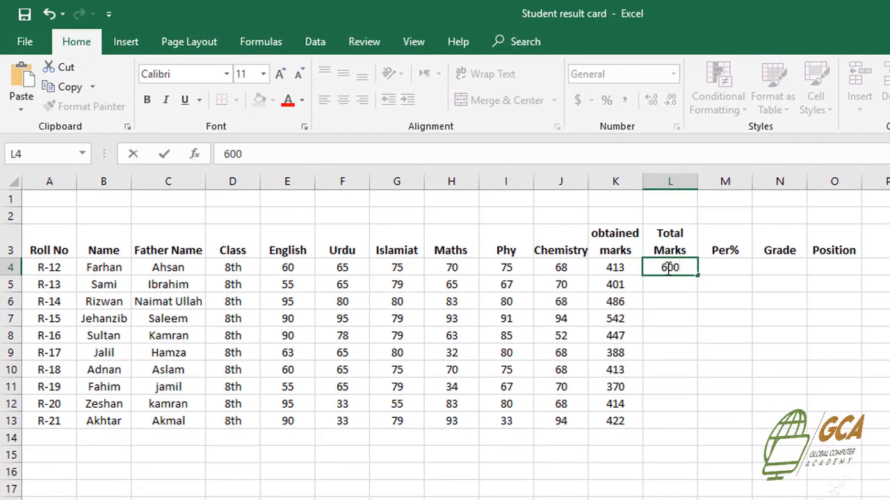
pyautogui.click(684, 330)
pyautogui.click(677, 285)
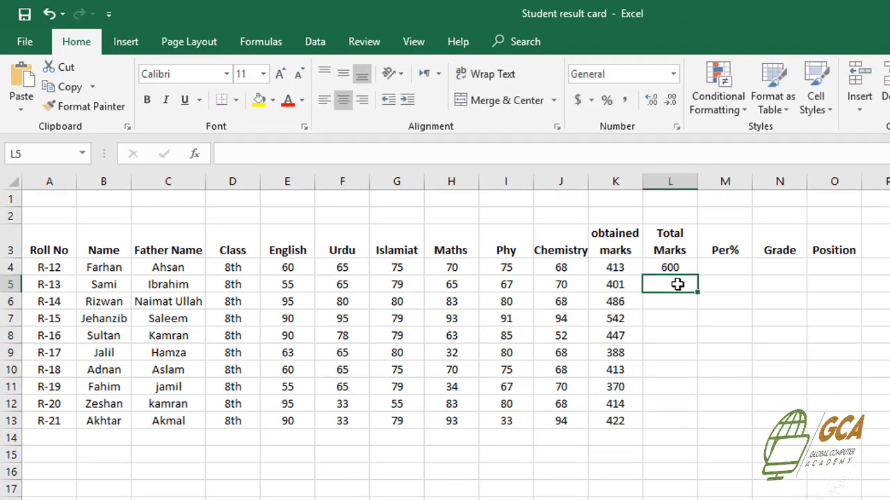
pyautogui.write('600')
pyautogui.click(670, 333)
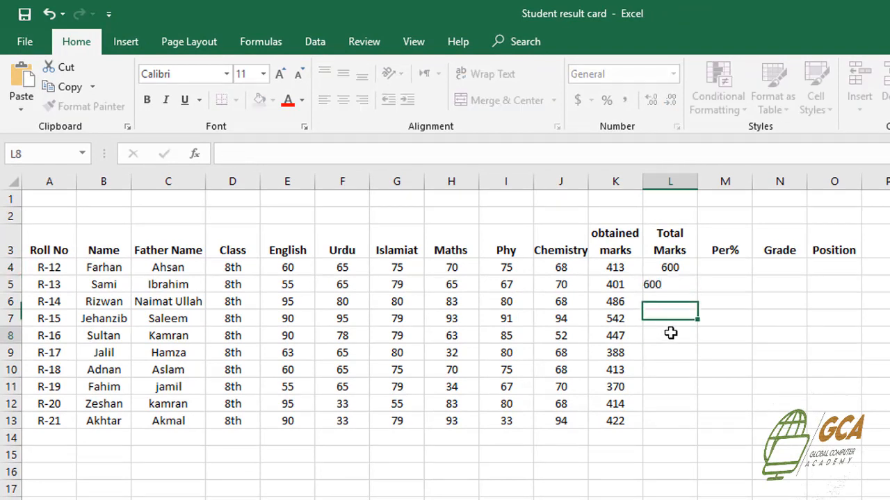
# - Fill the Total Marks value from L4:L5 down through L13 for the remaining students
pyautogui.doubleClick(662, 265)
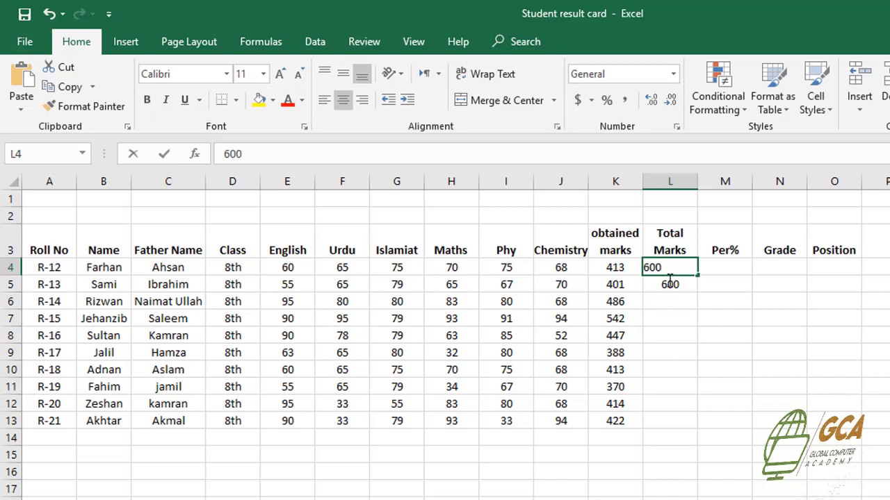
pyautogui.click(678, 294)
pyautogui.click(677, 268)
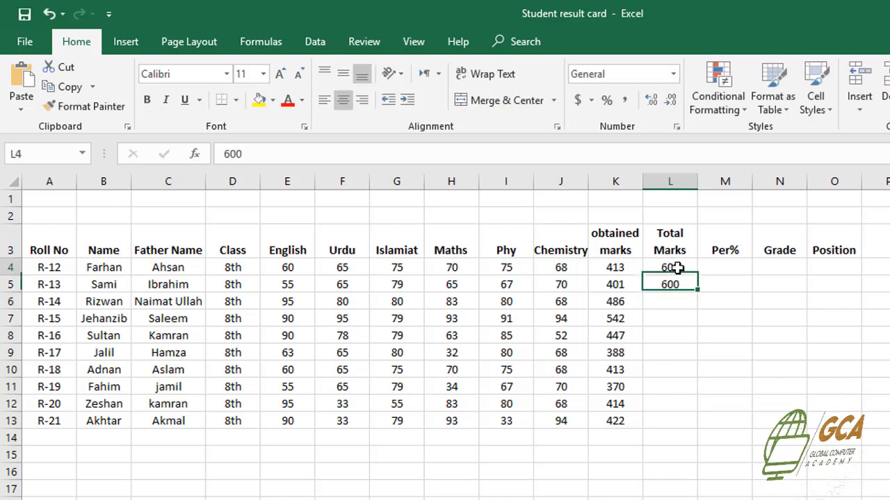
pyautogui.moveTo(677, 268); pyautogui.dragTo(675, 286)
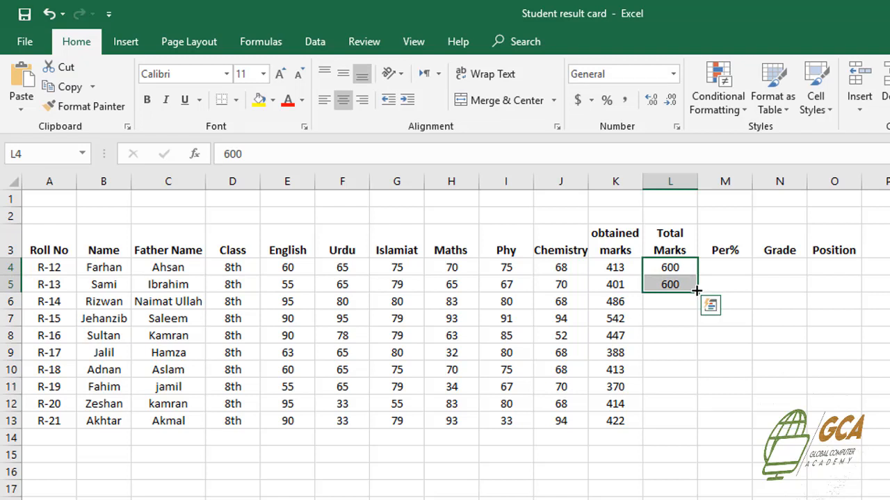
pyautogui.doubleClick(696, 291)
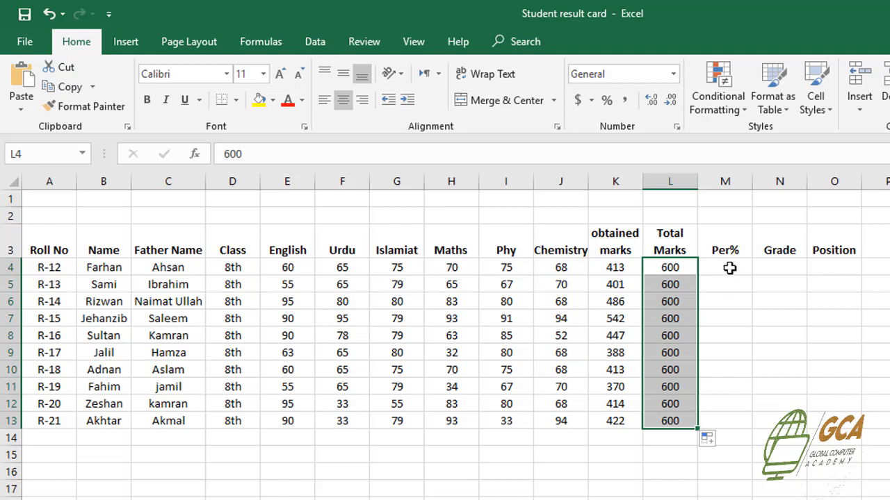
# - Calculate the first student's percentage in M4 with =K4*100/600 and fill the formula down to M13
pyautogui.click(730, 268)
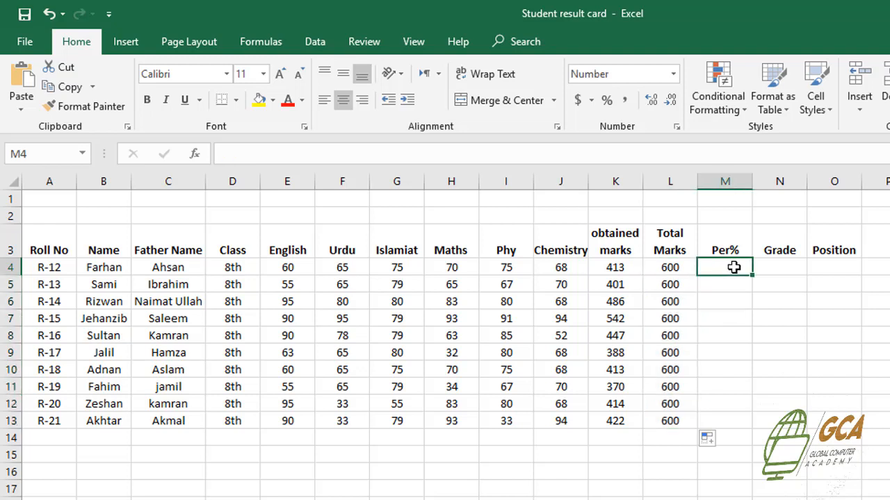
pyautogui.doubleClick(734, 268)
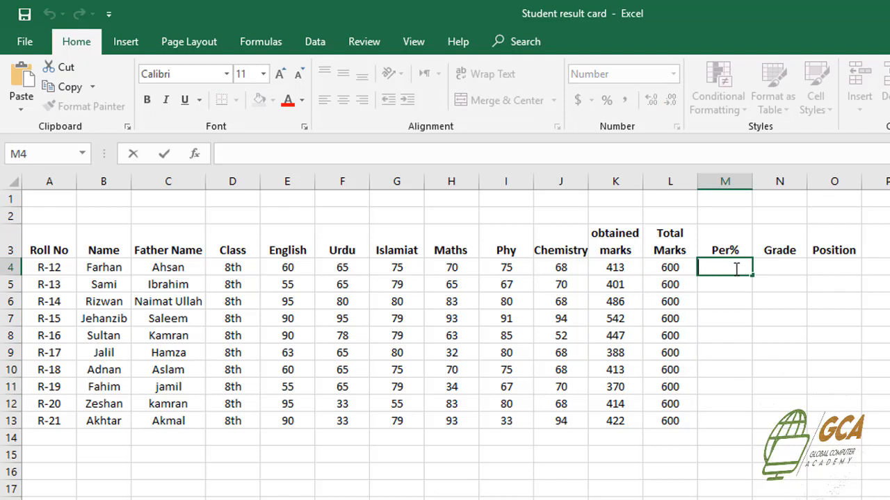
pyautogui.write('=')
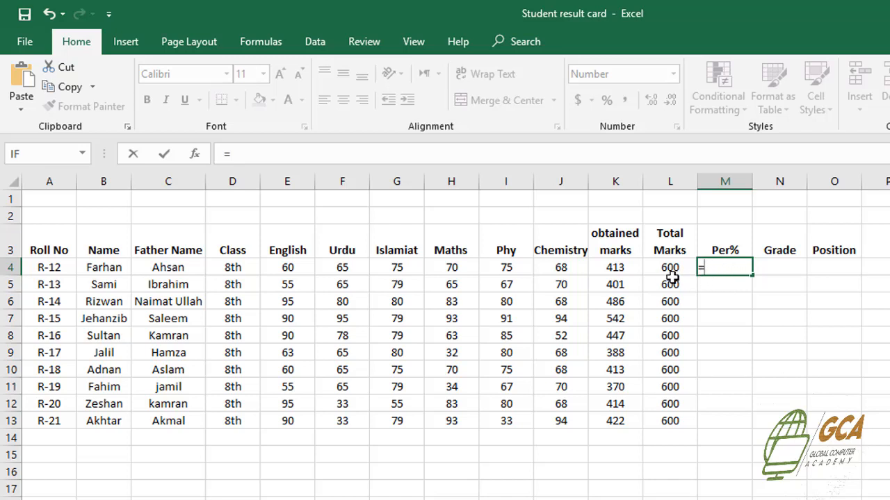
pyautogui.click(615, 271)
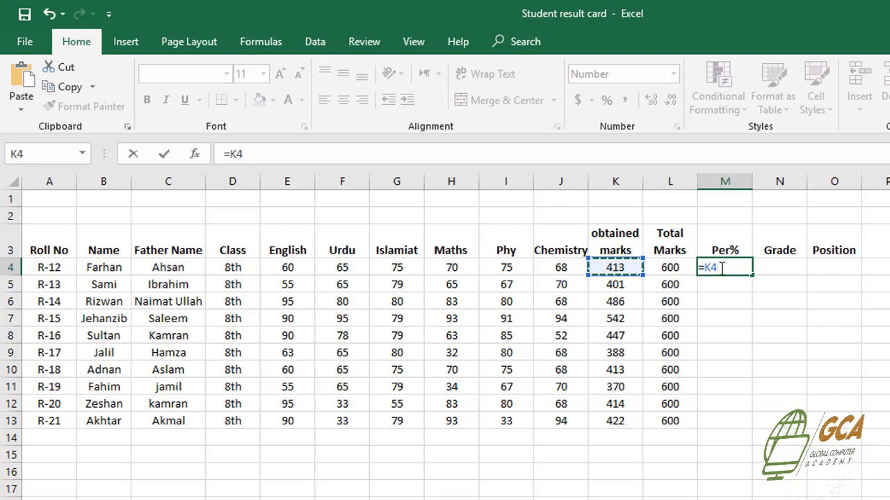
pyautogui.write('*100')
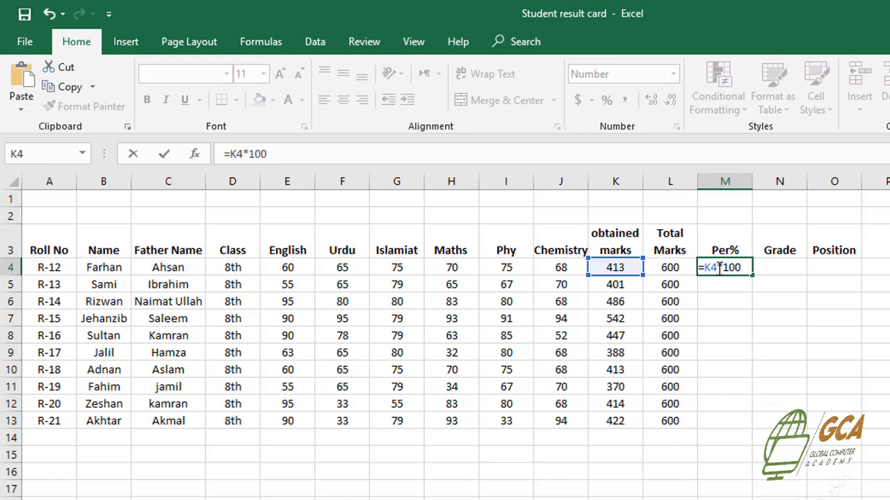
pyautogui.write('/6')
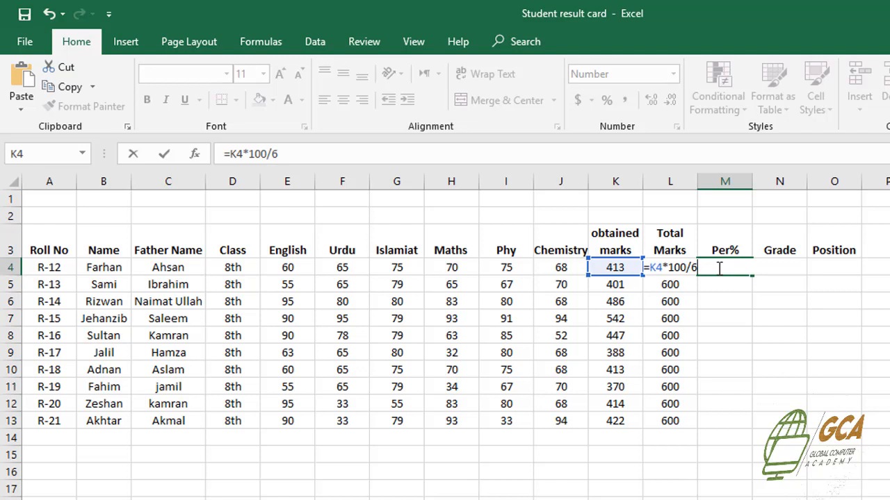
pyautogui.write('00')
pyautogui.press('Return')
pyautogui.click(717, 267)
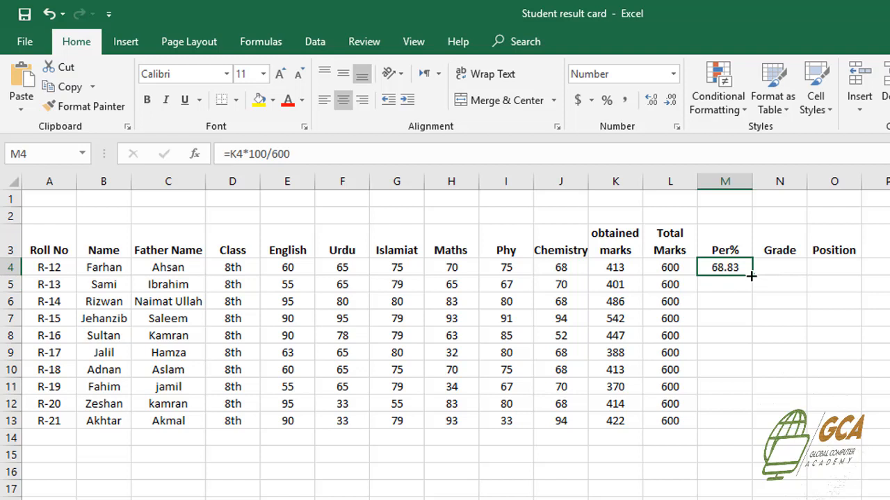
pyautogui.doubleClick(751, 276)
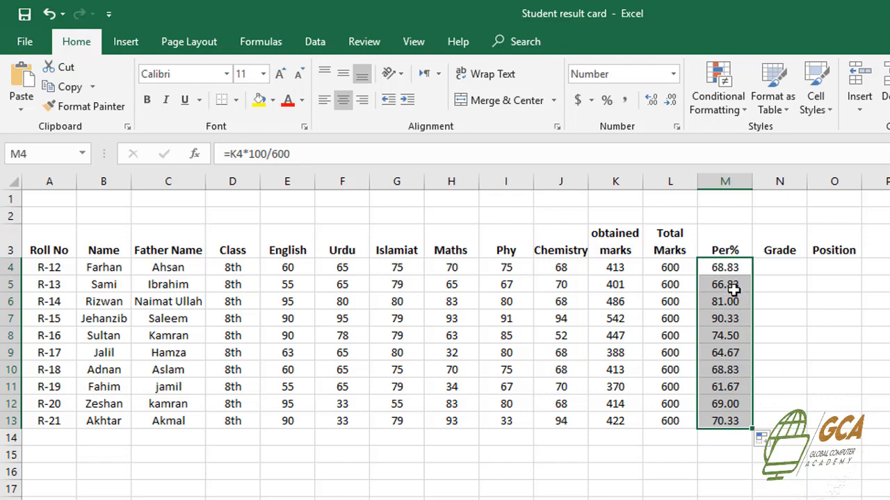
# - Start an IFS formula in the first student's Grade cell, N4
pyautogui.click(784, 267)
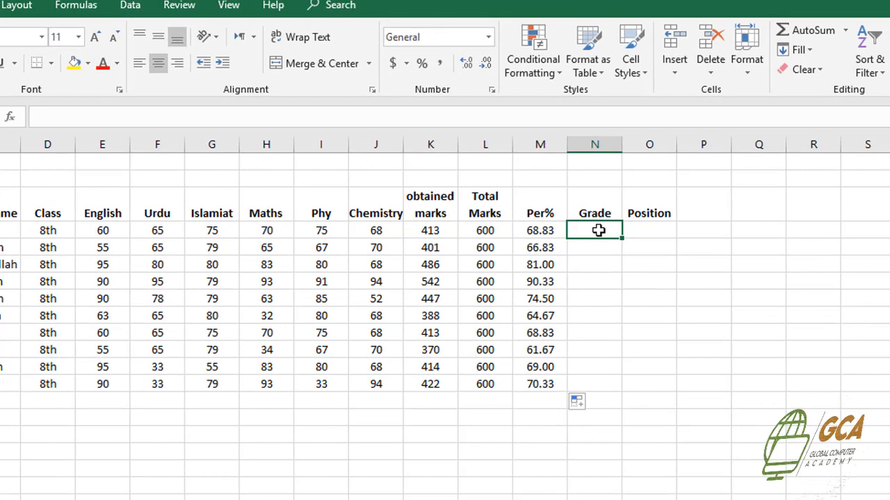
pyautogui.doubleClick(598, 231)
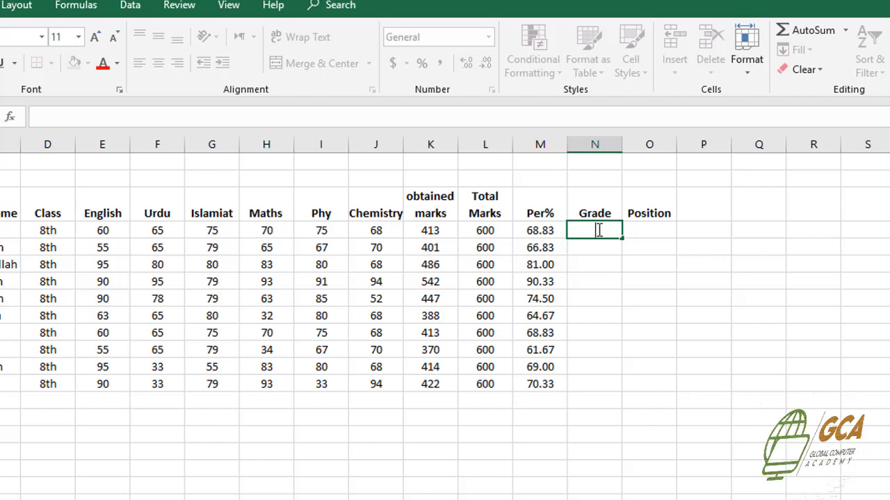
pyautogui.write('=')
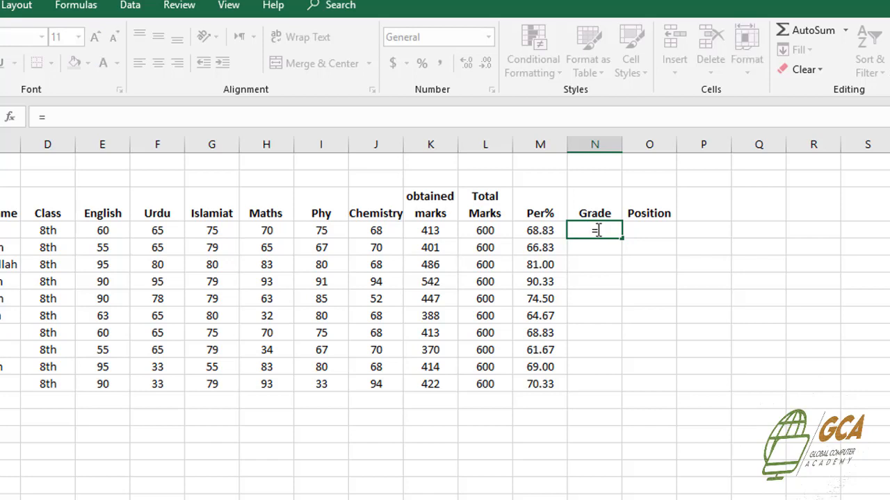
pyautogui.write('ifs')
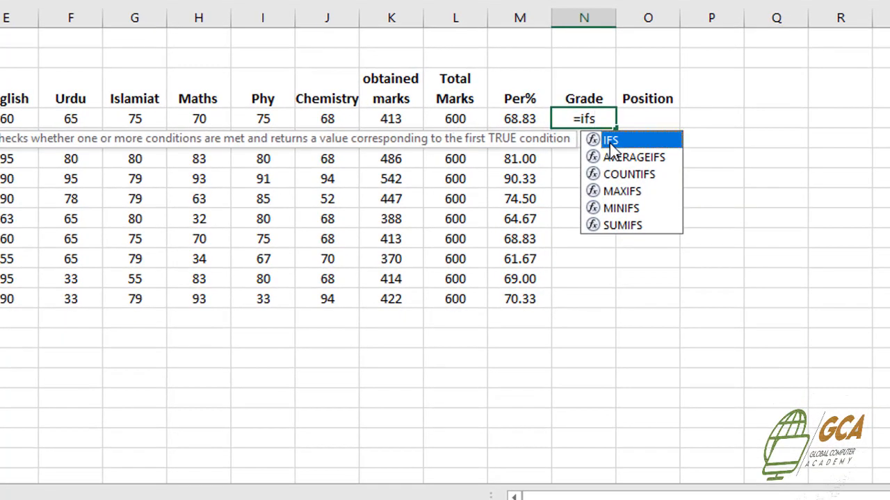
pyautogui.doubleClick(617, 248)
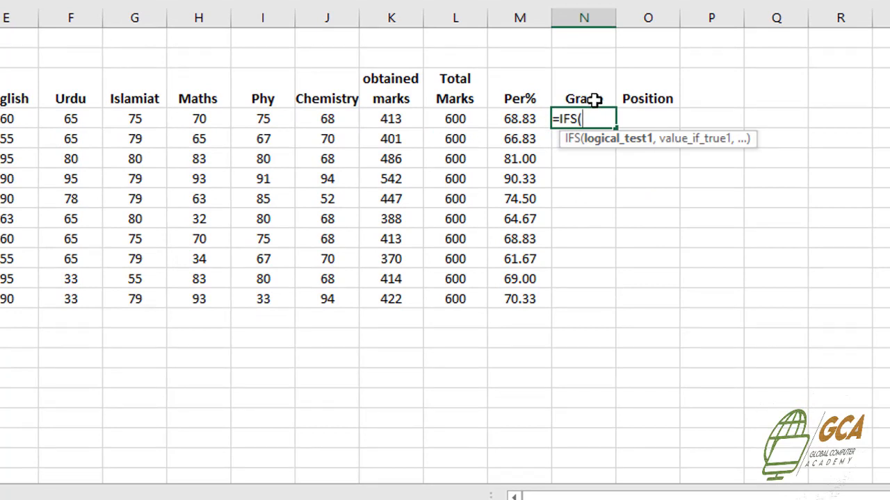
# - Give the IFS formula in N4 its first condition, M4>=90, returning "A+"
pyautogui.click(520, 121)
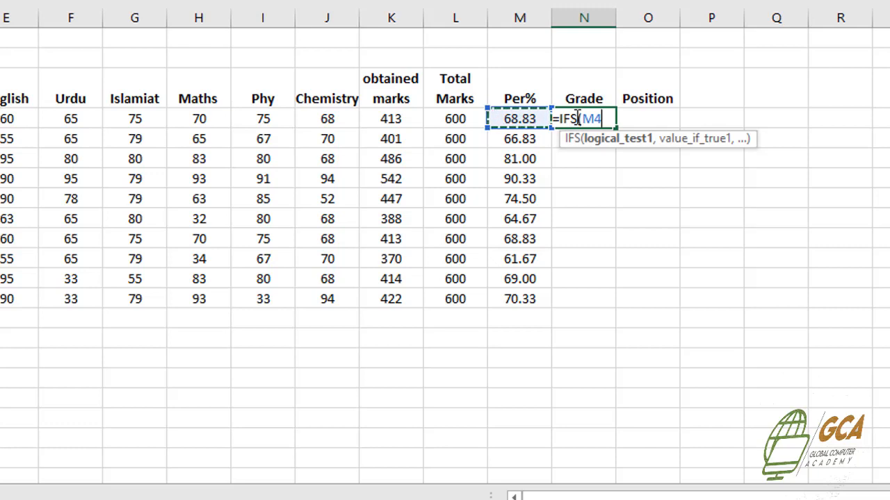
pyautogui.write('>')
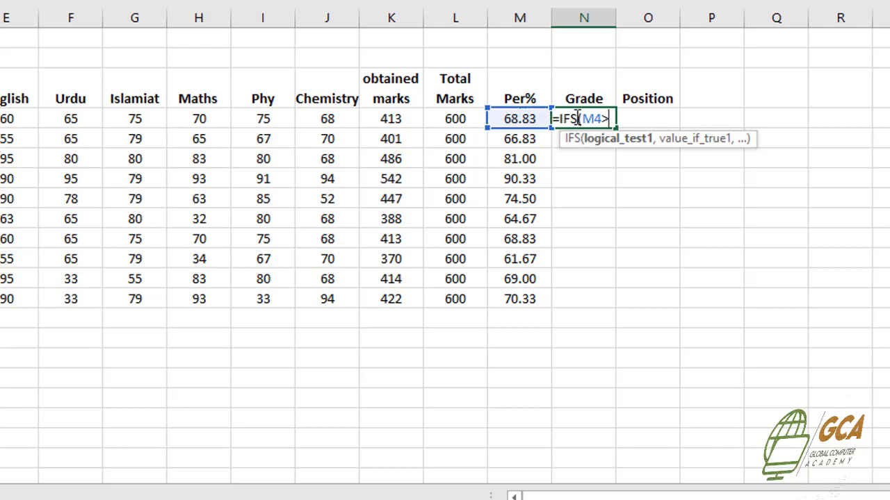
pyautogui.write('=')
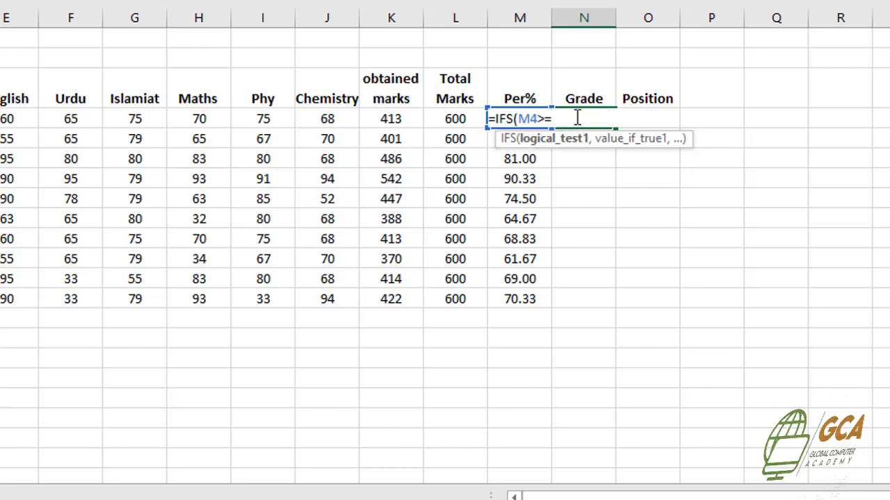
pyautogui.write('90,')
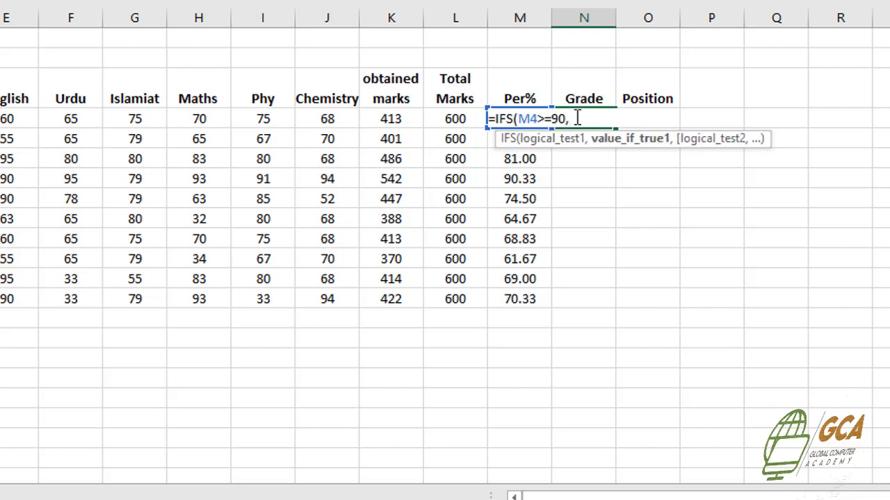
pyautogui.write('"')
pyautogui.press('Left')
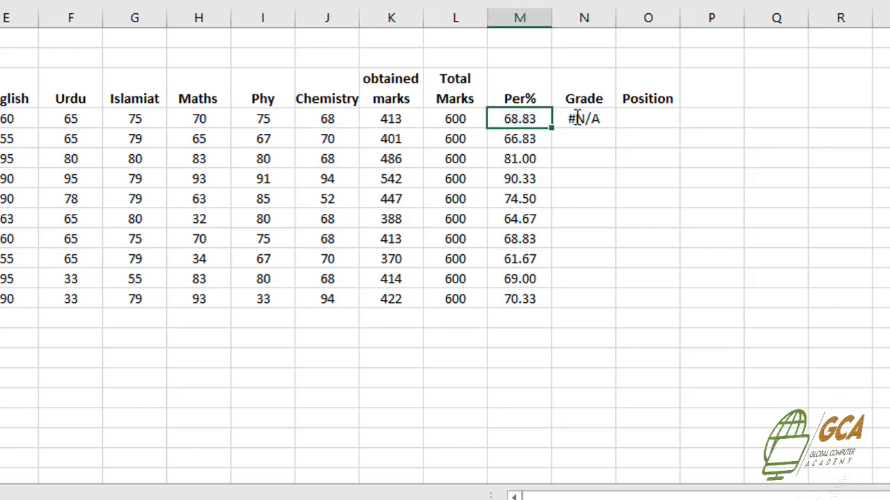
pyautogui.click(577, 118)
pyautogui.doubleClick(576, 118)
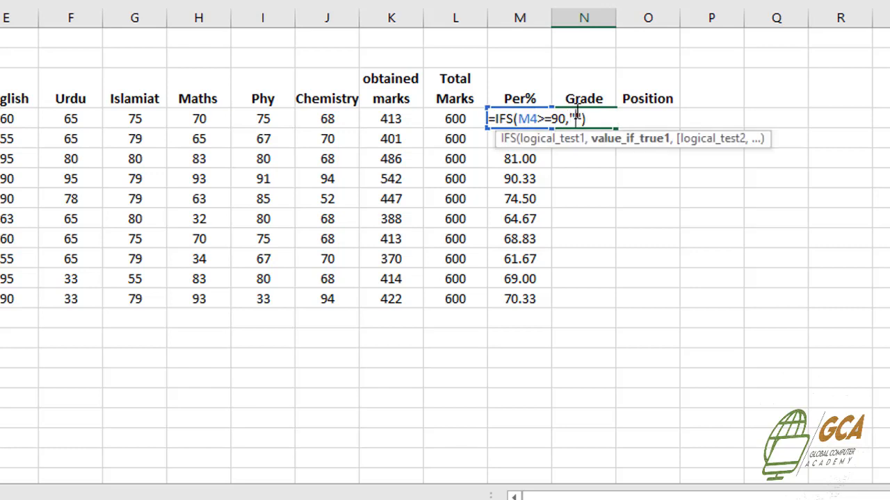
pyautogui.write('A+')
# - Copy the first condition within the N4 formula and adapt the copy into a second one, M4>=80 returning "A1"
pyautogui.moveTo(518, 119); pyautogui.dragTo(602, 119)
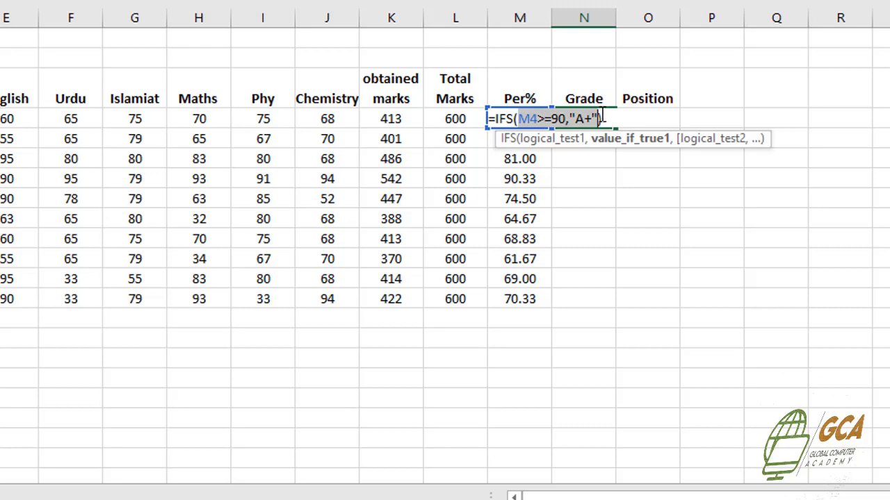
pyautogui.click(599, 119)
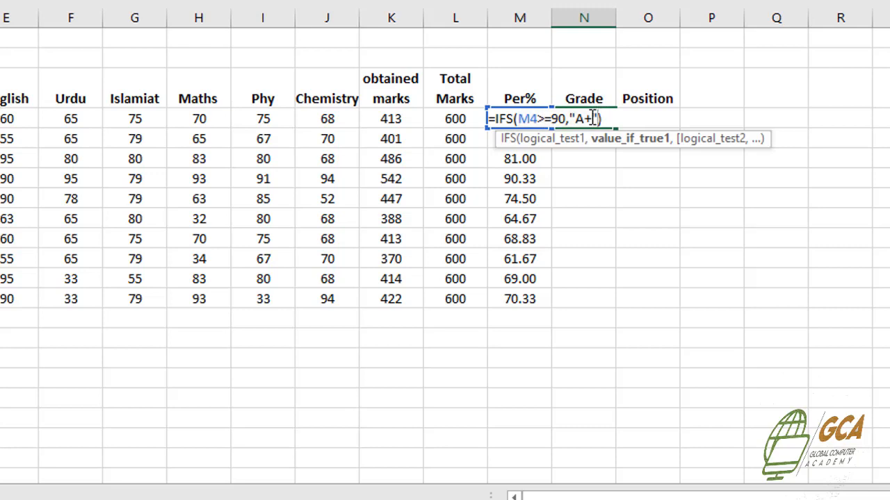
pyautogui.write(',')
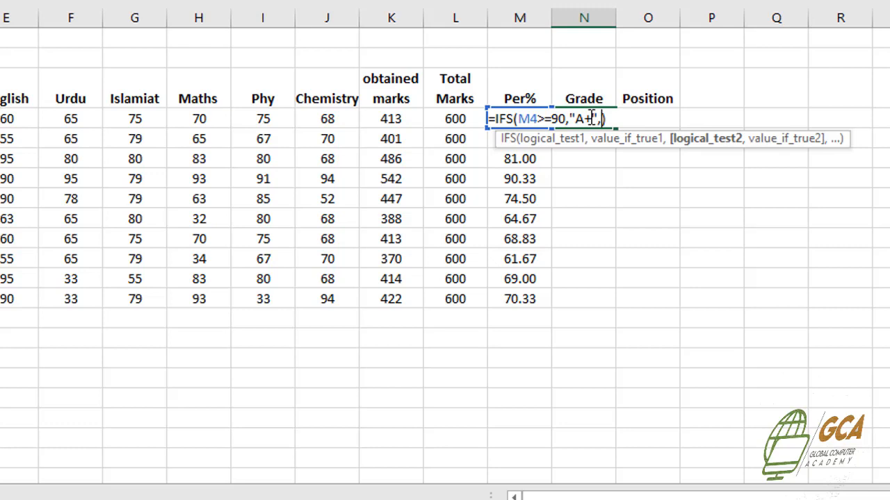
pyautogui.hotkey('ctrl', 'v')
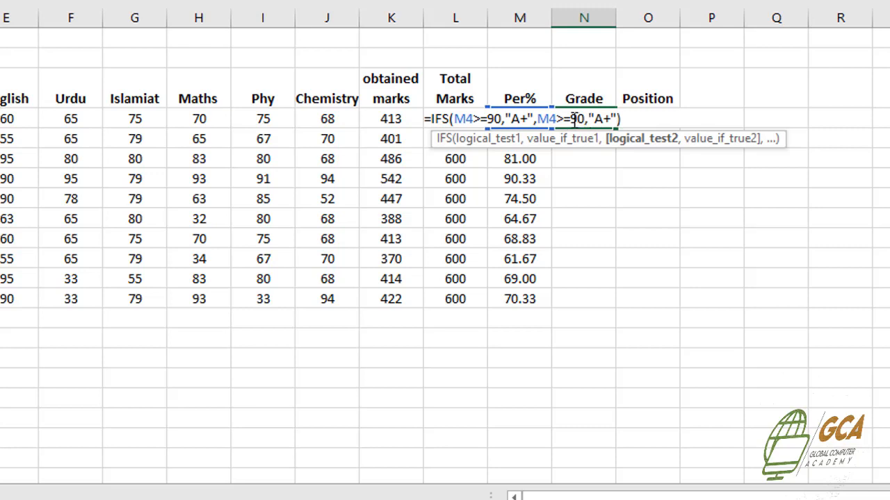
pyautogui.click(583, 119)
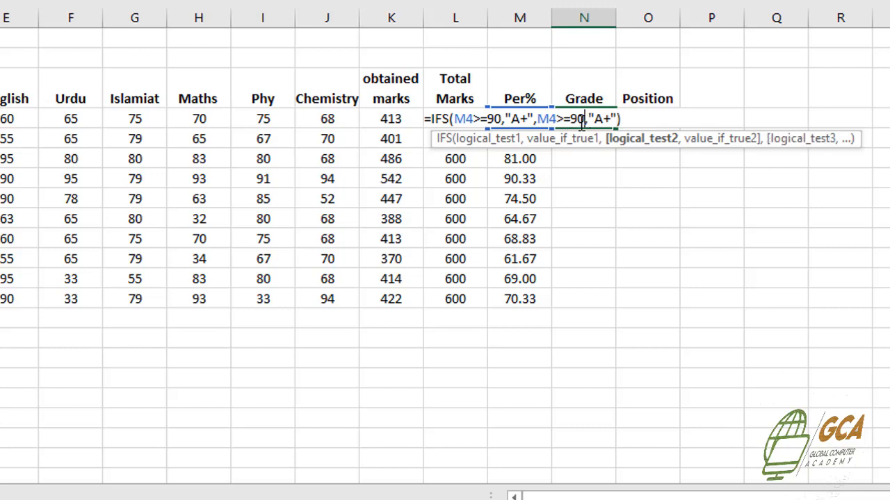
pyautogui.click(578, 119)
pyautogui.press('BackSpace')
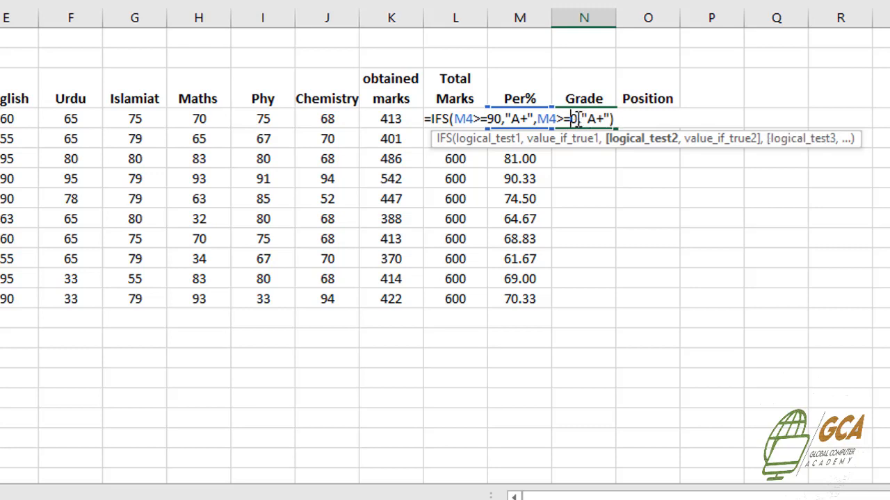
pyautogui.write('8')
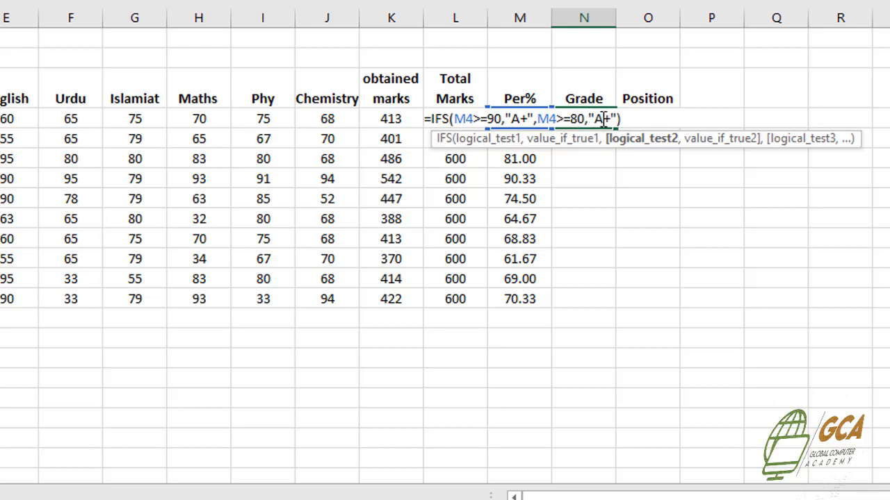
pyautogui.click(610, 119)
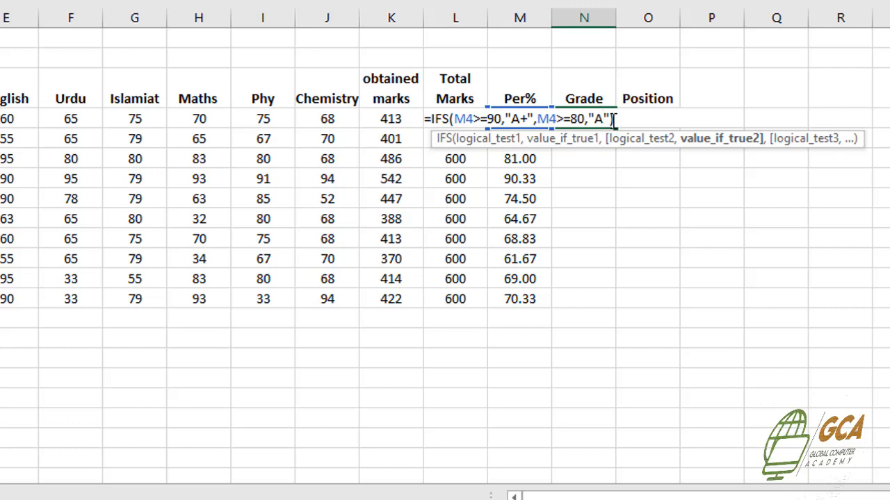
pyautogui.write('1')
# - Paste the copied condition as the third test in the N4 formula and change it to M4>=70 returning "A"
pyautogui.write(',')
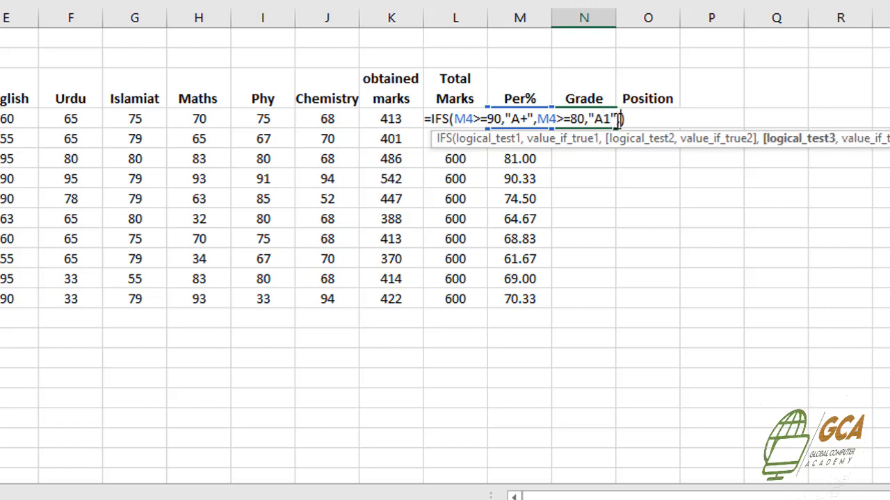
pyautogui.click(517, 499)
pyautogui.hotkey('ctrl', 'v')
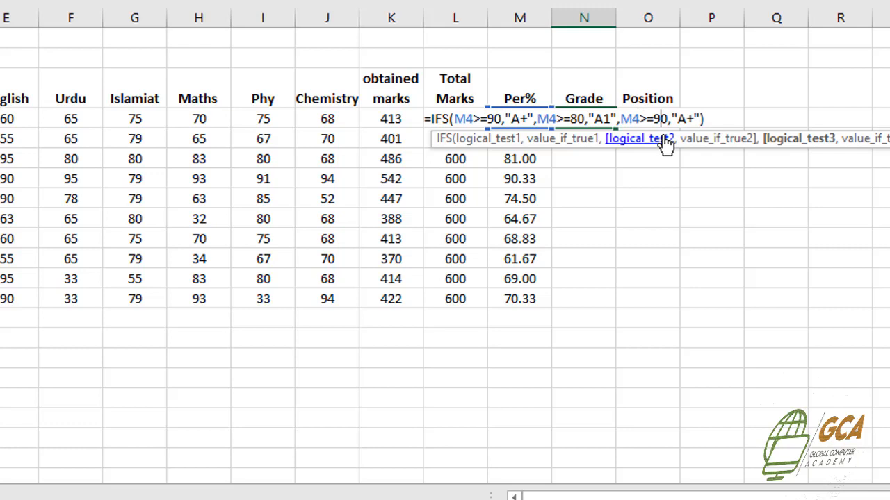
pyautogui.press('BackSpace')
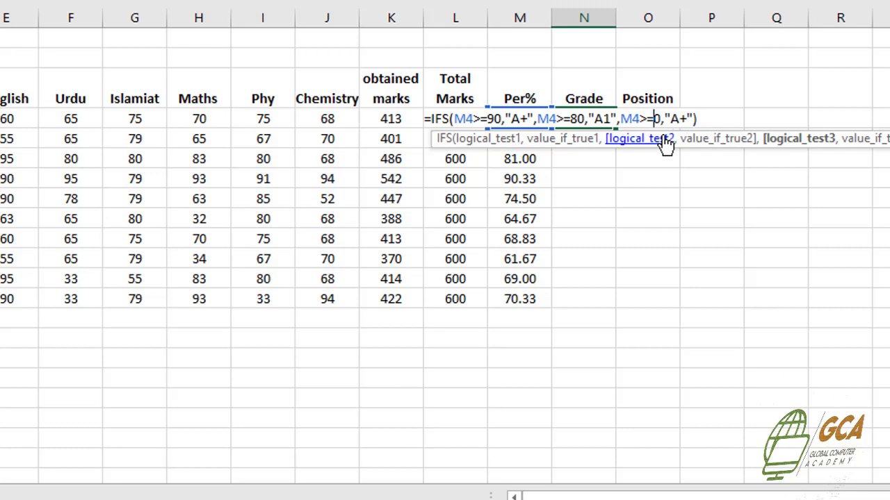
pyautogui.write('7')
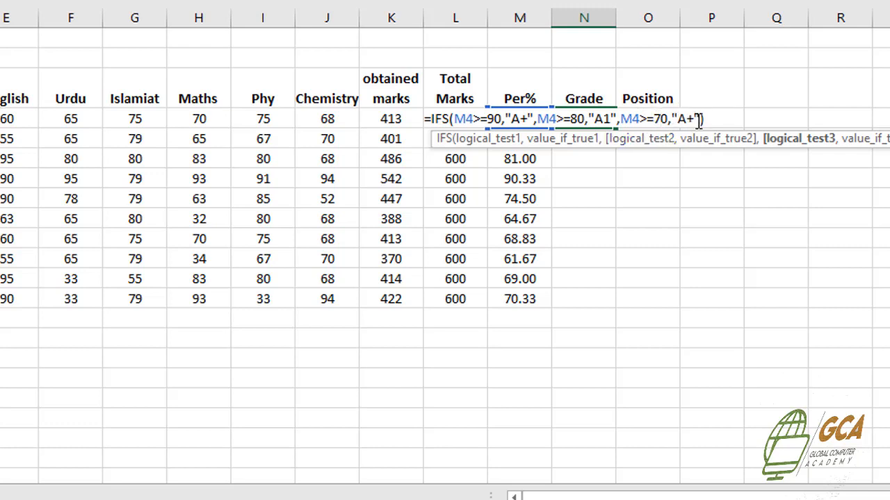
pyautogui.click(695, 119)
pyautogui.press('BackSpace')
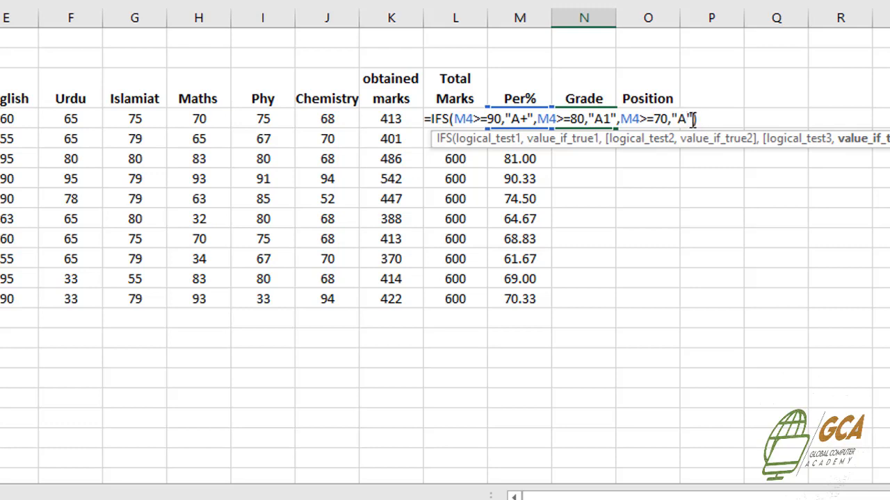
# - Paste the copied condition as the fourth test in the N4 formula and change it to M4>=60 returning "B"
pyautogui.write(',M4>=90,"A+"')
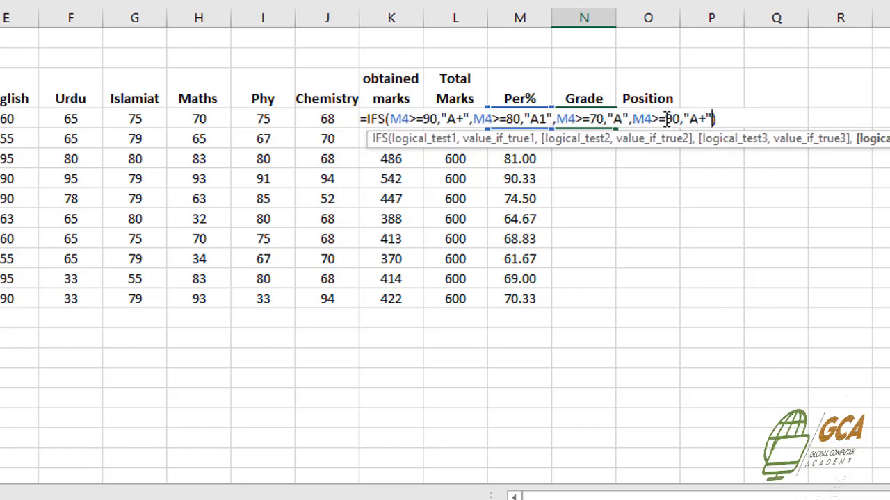
pyautogui.click(679, 119)
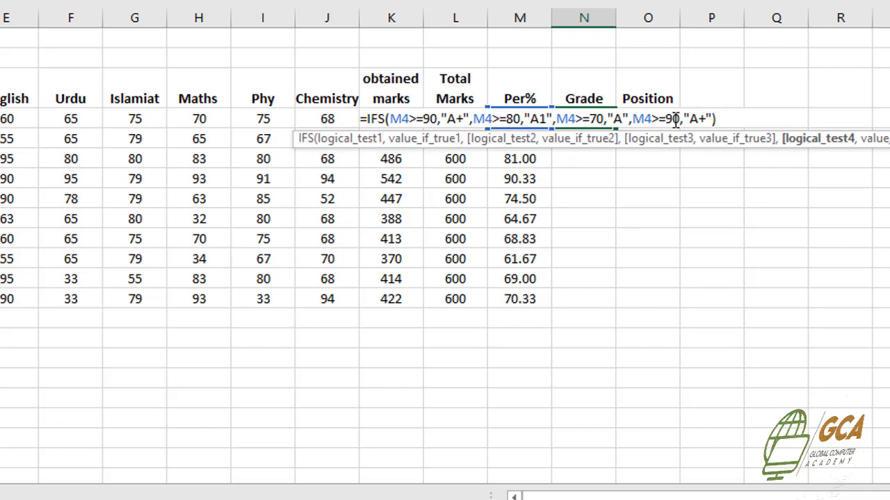
pyautogui.press('BackSpace')
pyautogui.press('BackSpace')
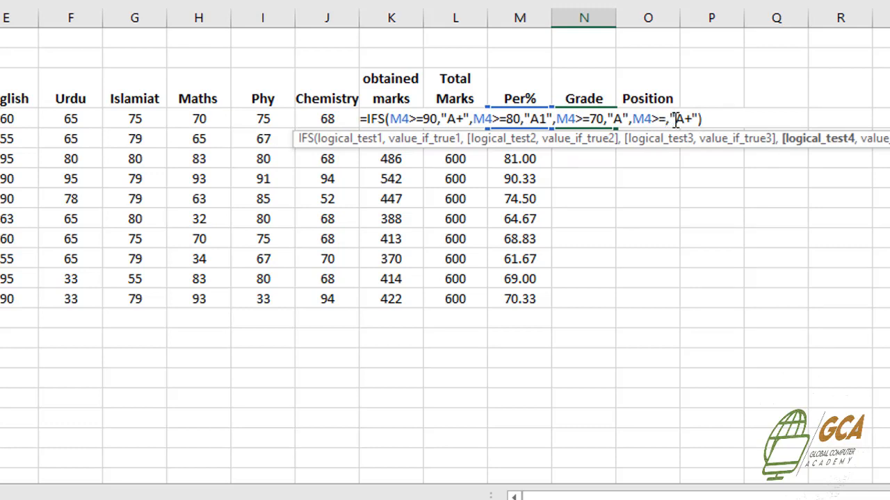
pyautogui.write('60')
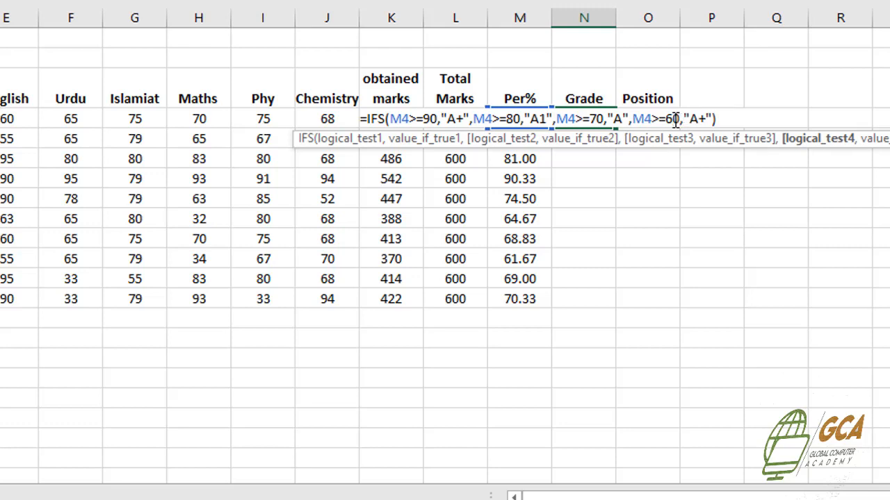
pyautogui.click(706, 119)
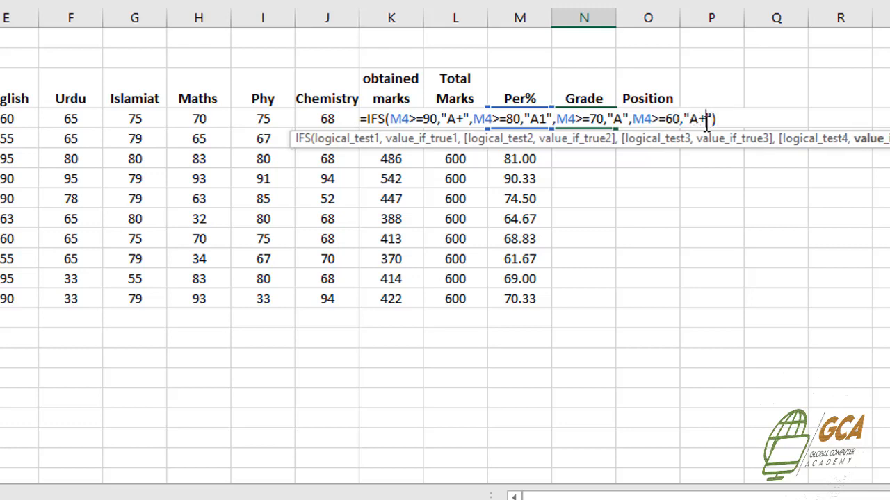
pyautogui.press('BackSpace')
pyautogui.press('BackSpace')
pyautogui.write('B')
pyautogui.press('Right')
# - Add a fifth test to the N4 formula from the copied condition, changed to M4>=50 returning "C"
pyautogui.write(')')
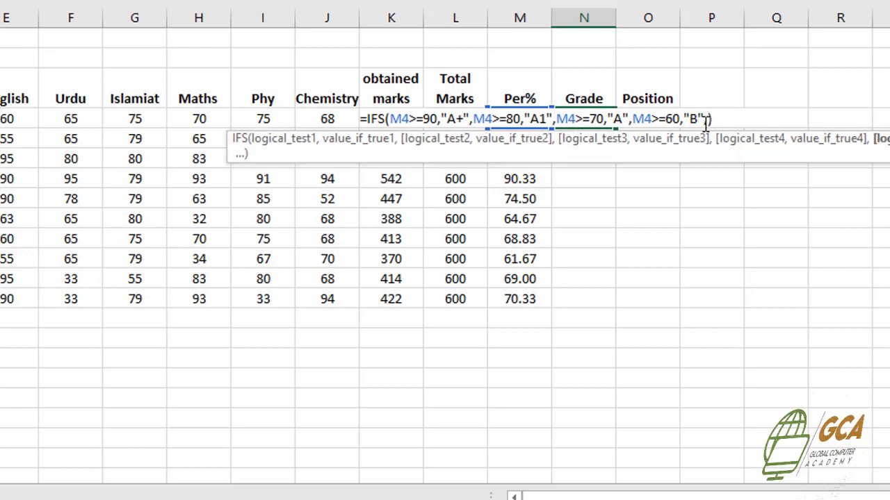
pyautogui.write(',M4>=90,"A+"')
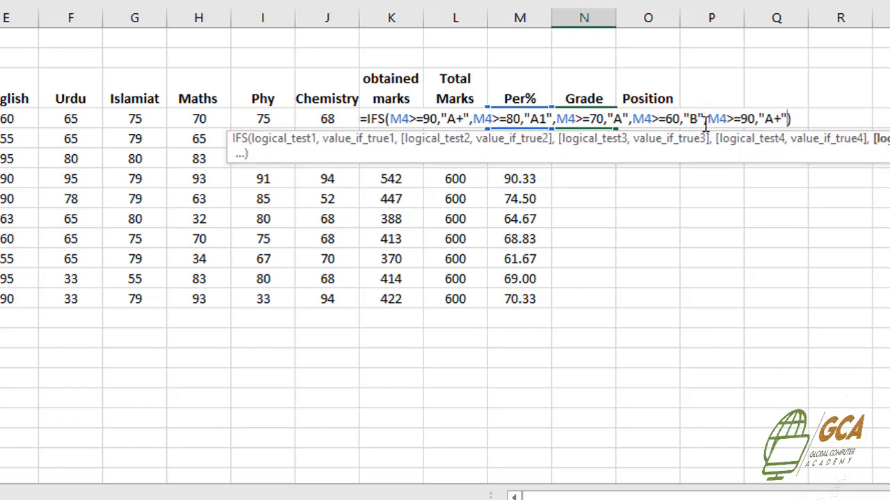
pyautogui.click(756, 119)
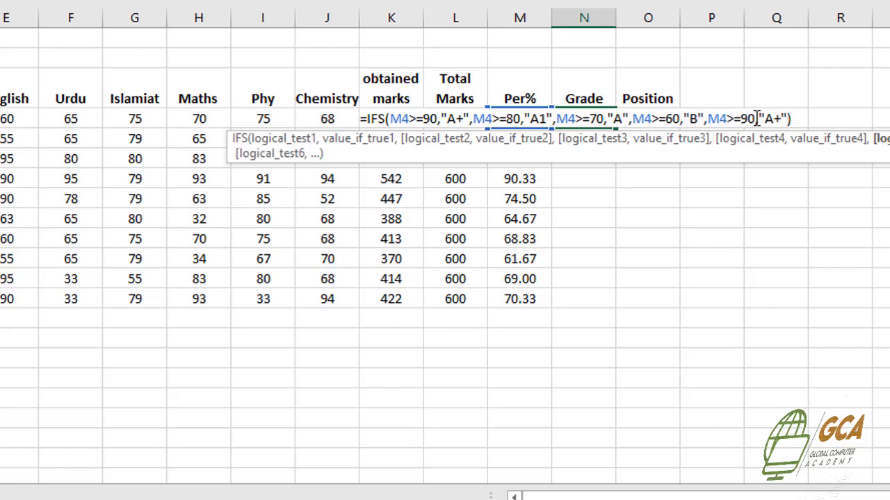
pyautogui.press('BackSpace')
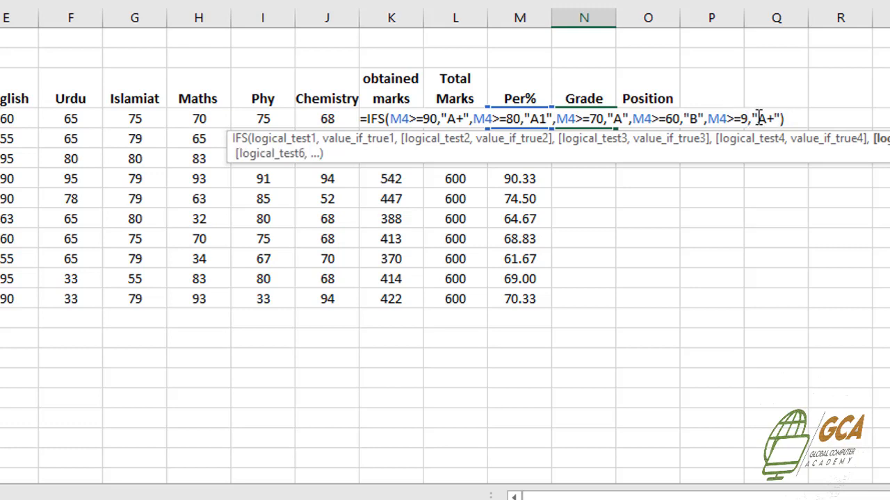
pyautogui.press('BackSpace')
pyautogui.write('50')
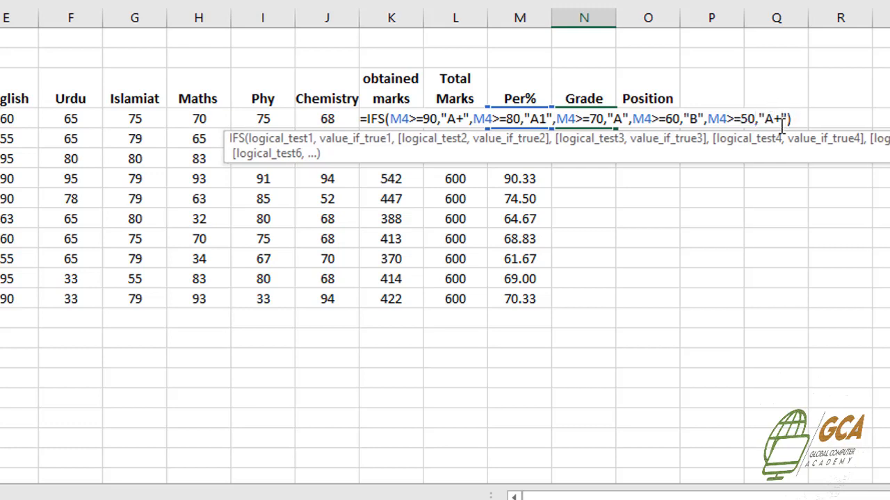
pyautogui.click(782, 124)
pyautogui.press('BackSpace')
pyautogui.press('BackSpace')
pyautogui.write('C')
# - Add a sixth test to the N4 formula from the copied condition, changed to M4>=40 returning "D"
pyautogui.click(780, 117)
pyautogui.write(',')
pyautogui.write('M4>=90,"A+"')
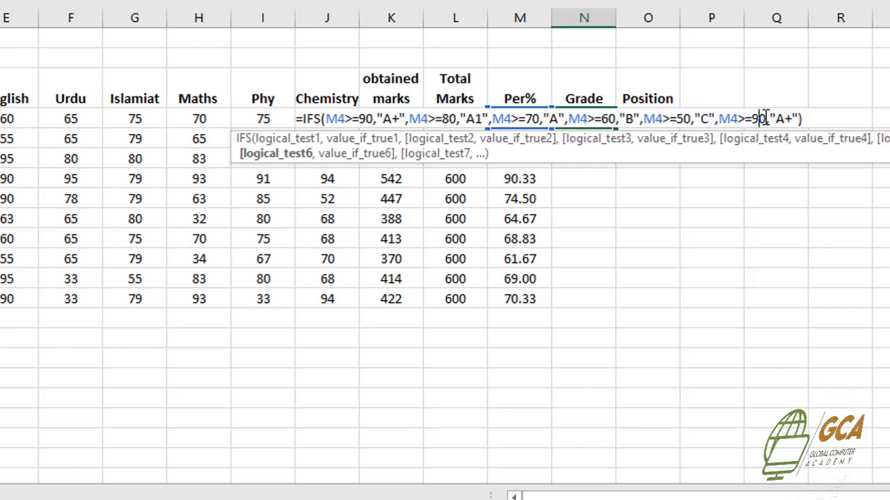
pyautogui.press('BackSpace')
pyautogui.press('BackSpace')
pyautogui.write('40')
pyautogui.click(791, 118)
pyautogui.press('BackSpace')
pyautogui.press('BackSpace')
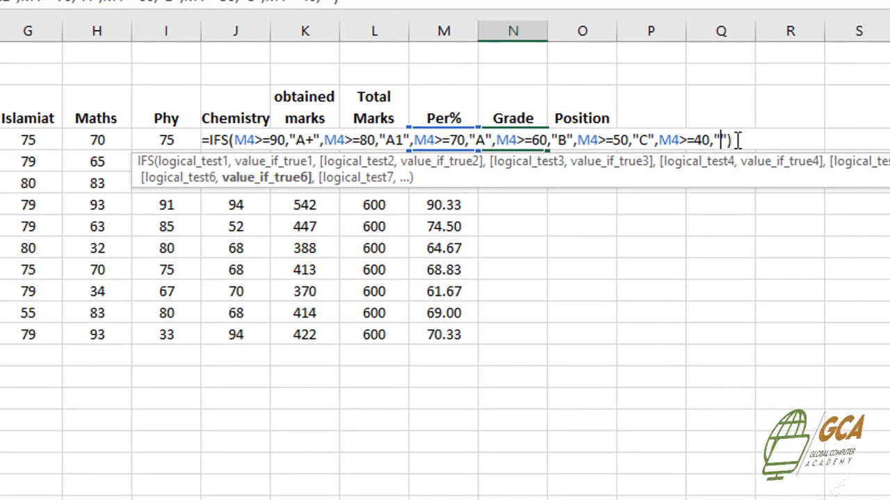
pyautogui.write('D"')
# - Add a seventh test from the copied condition, changed to M4>=30 returning "Failed", and commit the IFS formula in N4
pyautogui.write(',')
pyautogui.write('M4>=90,"A+"')
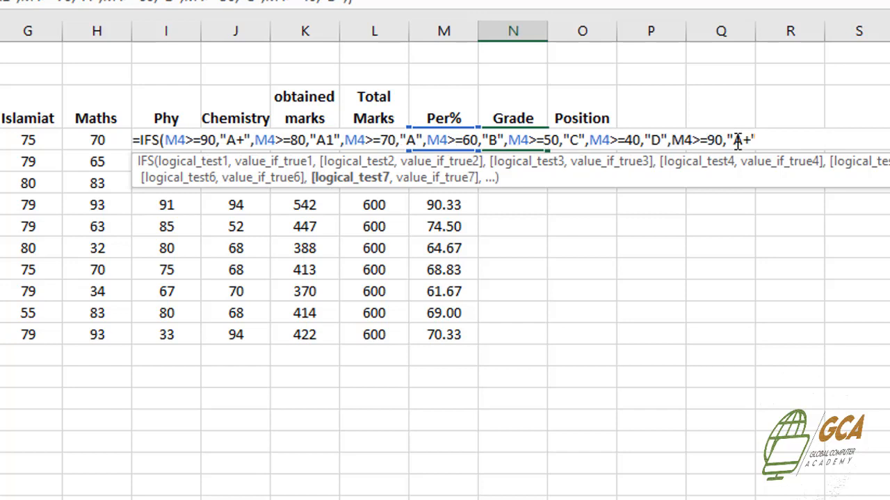
pyautogui.click(723, 141)
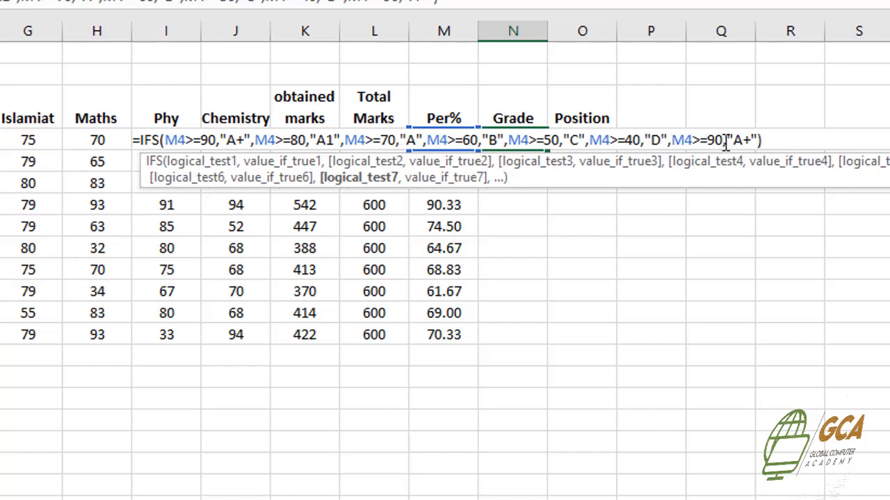
pyautogui.press('BackSpace')
pyautogui.press('BackSpace')
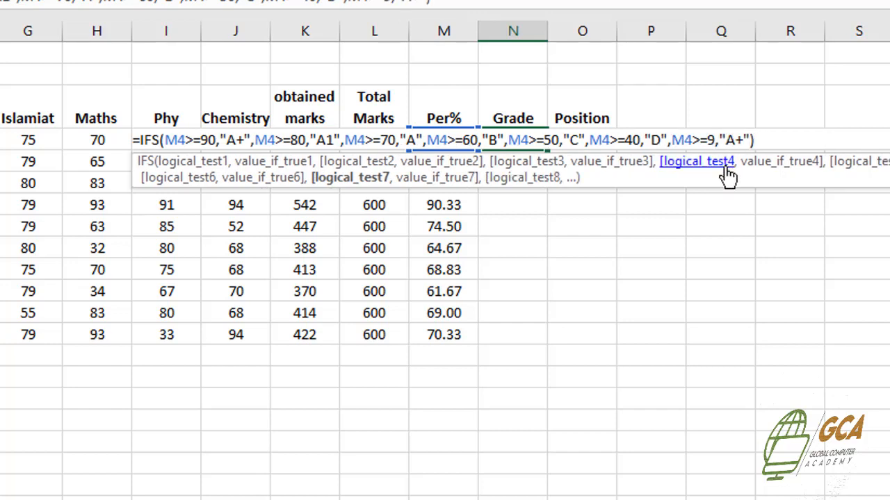
pyautogui.write('30')
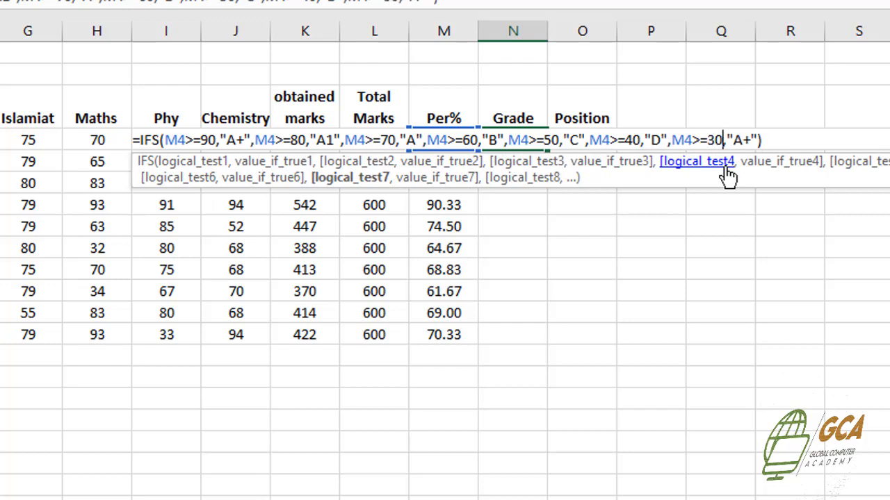
pyautogui.click(750, 139)
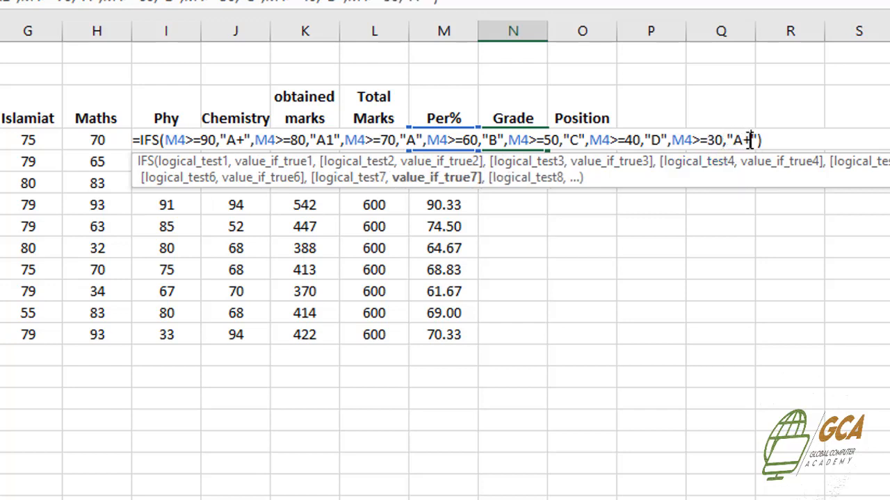
pyautogui.press('BackSpace')
pyautogui.press('BackSpace')
pyautogui.write('Failed')
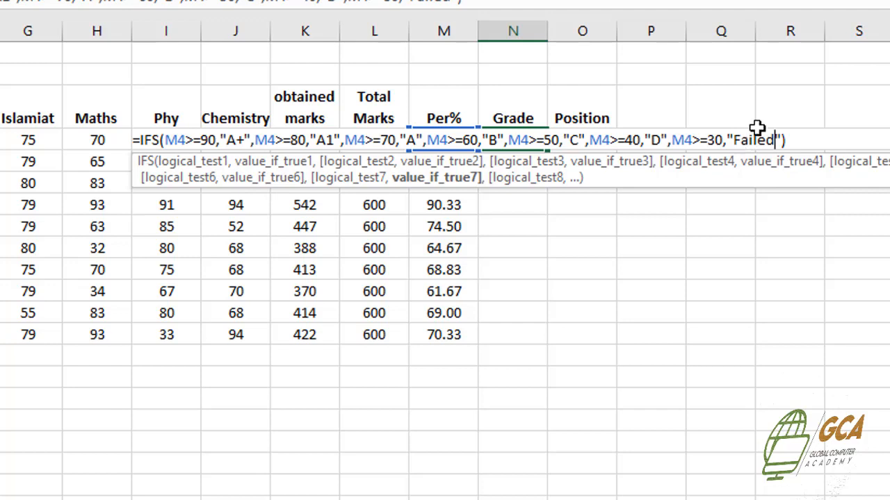
pyautogui.click(790, 140)
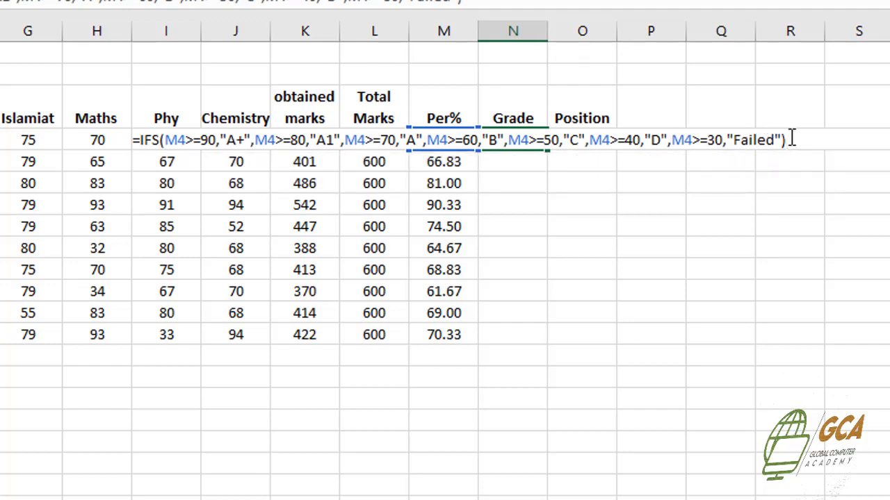
pyautogui.press('Return')
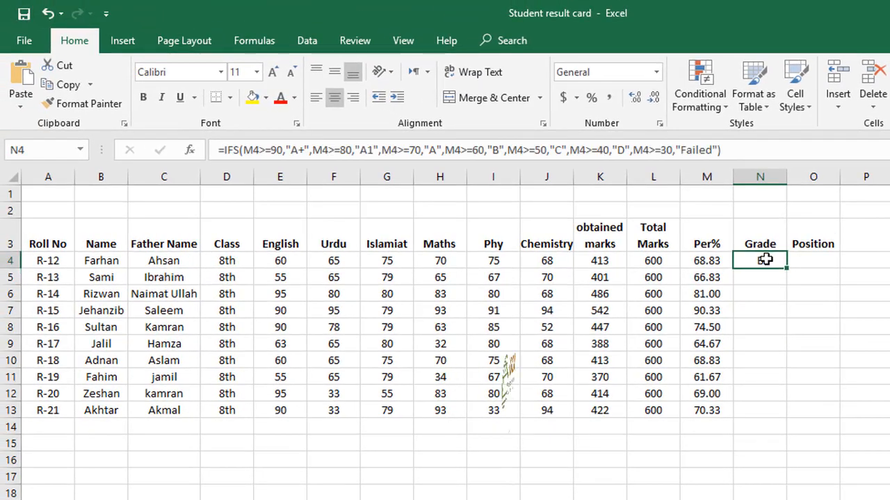
# - Fill the Grade formula from N4 down to the last student in row 13
pyautogui.click(520, 139)
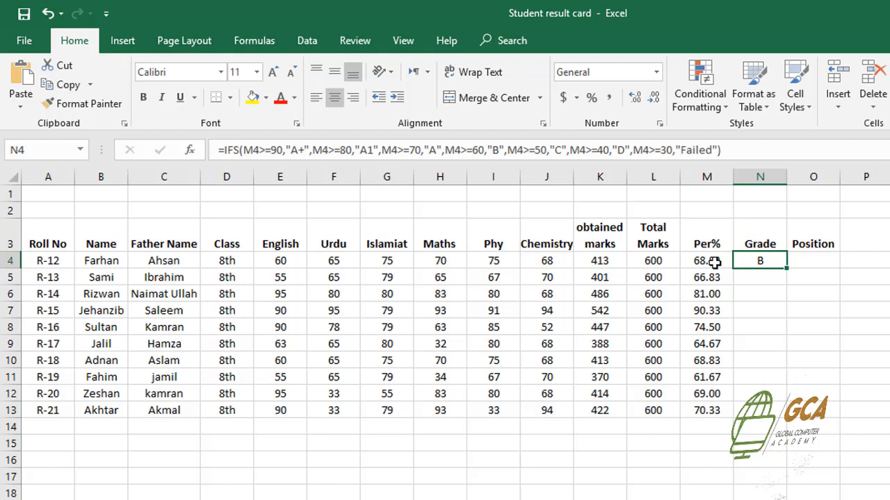
pyautogui.doubleClick(787, 271)
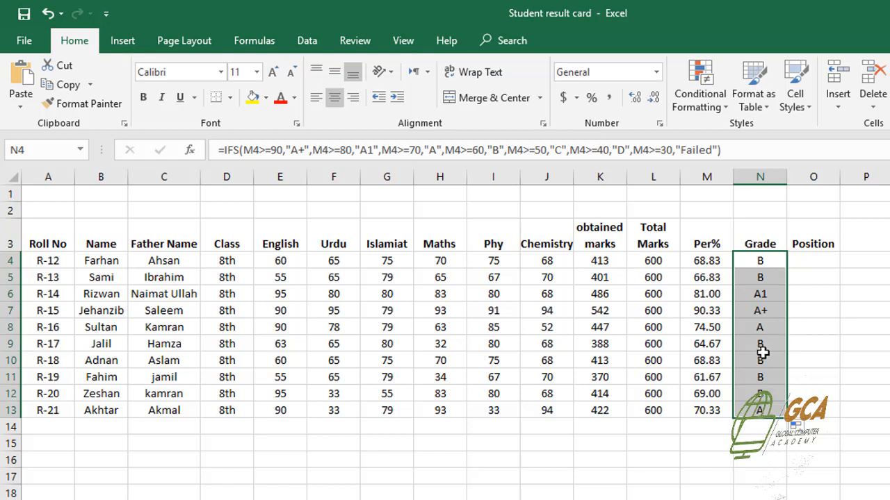
pyautogui.click(762, 456)
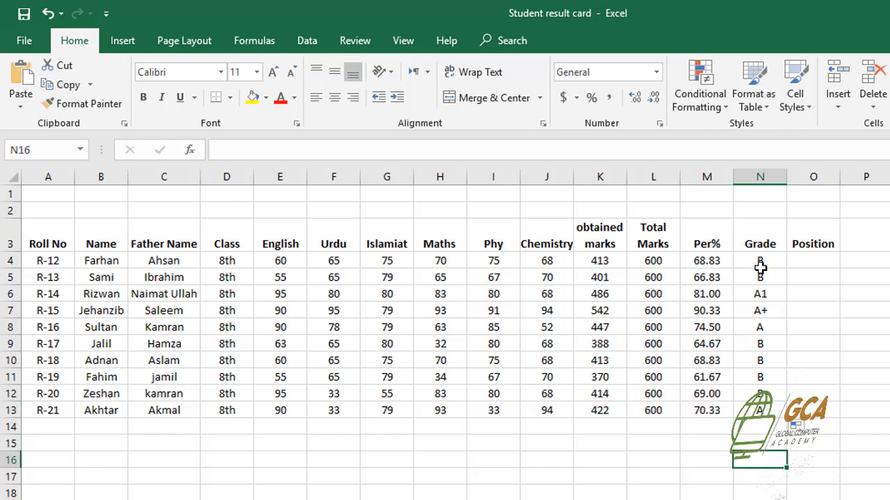
# - Write a RANK formula in the first Position cell, O4, ranking M4 within M4:M13 with order 0 (descending)
pyautogui.click(805, 261)
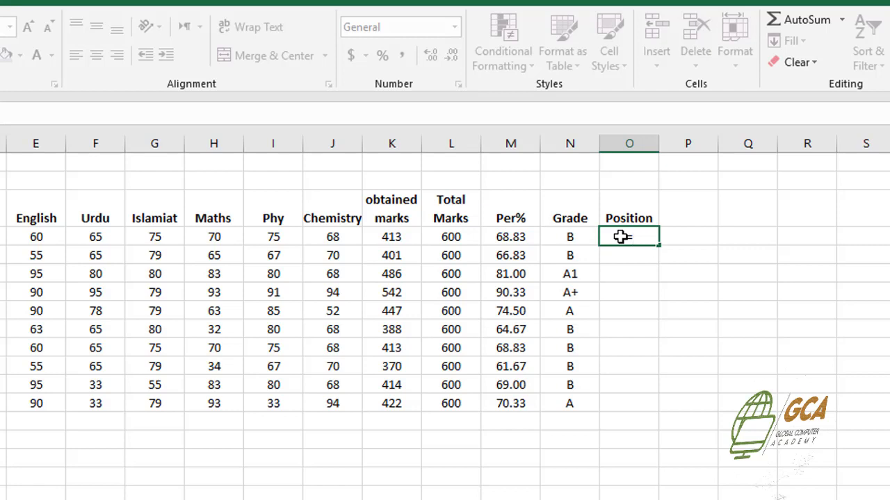
pyautogui.write('rank')
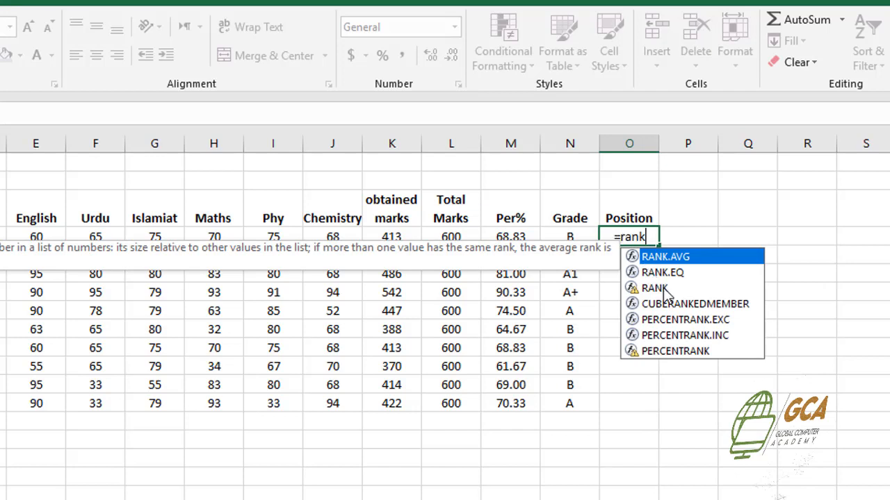
pyautogui.click(647, 288)
pyautogui.doubleClick(661, 286)
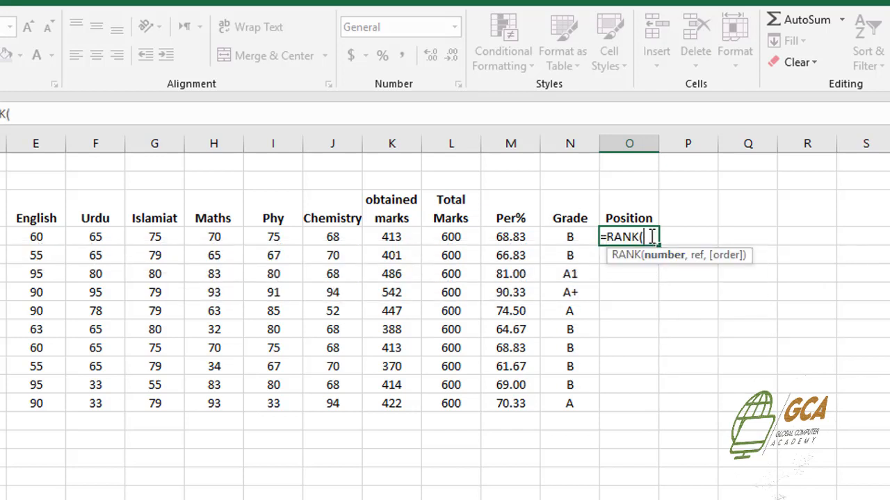
pyautogui.click(506, 240)
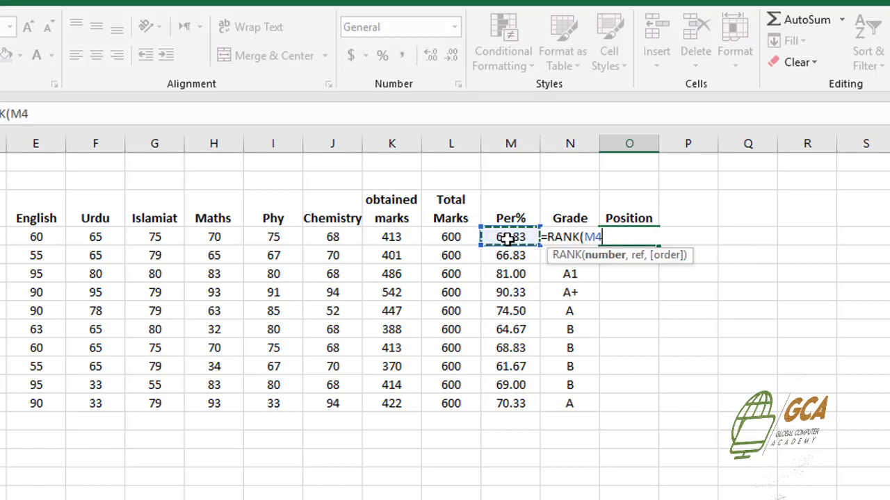
pyautogui.write(',')
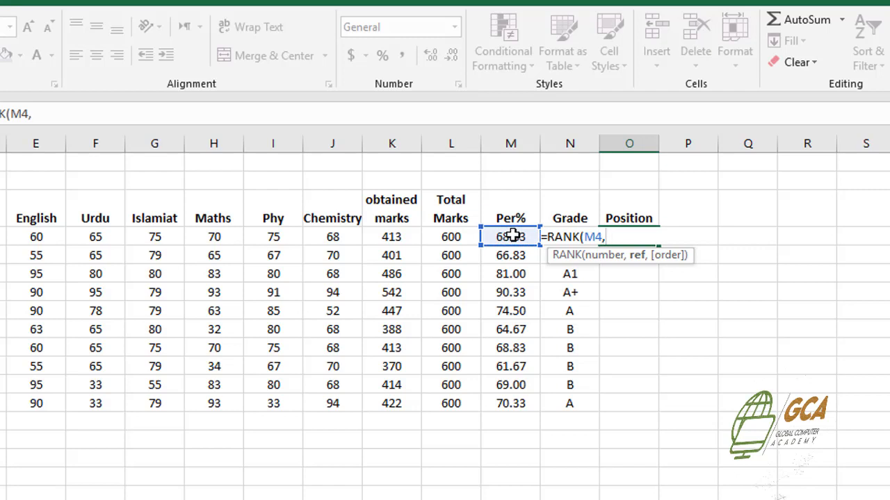
pyautogui.moveTo(513, 237); pyautogui.dragTo(532, 403)
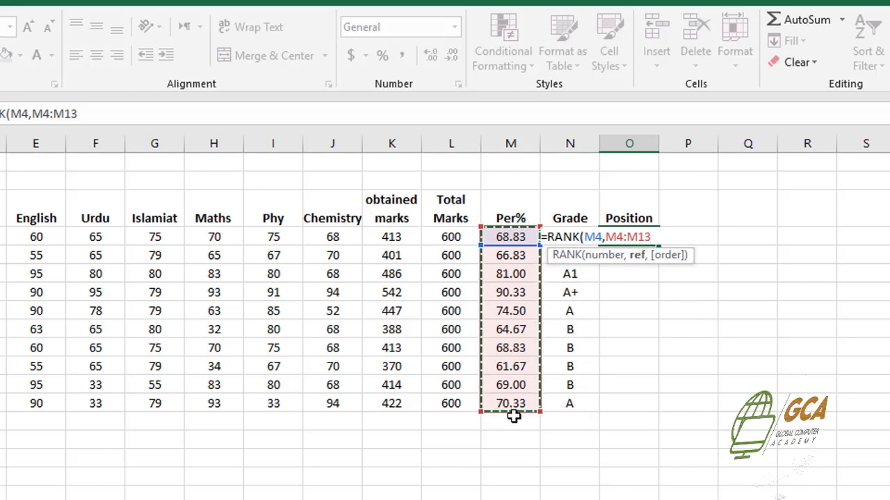
pyautogui.write(',')
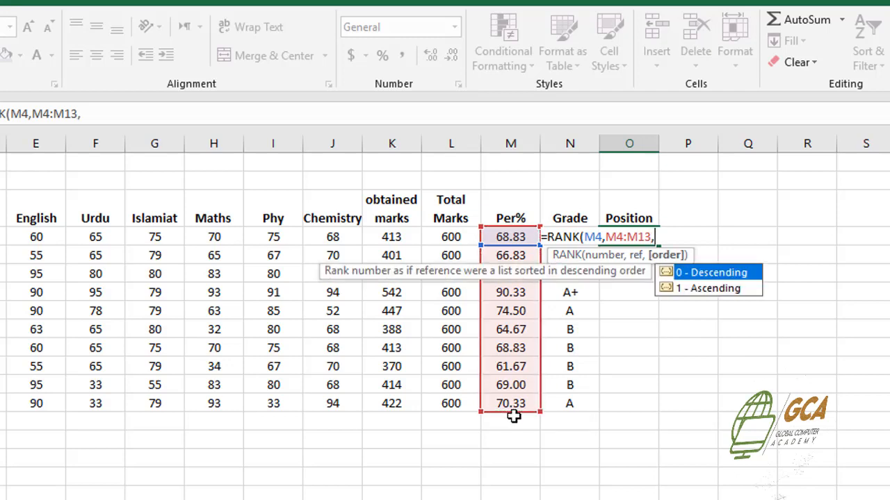
pyautogui.write('0)')
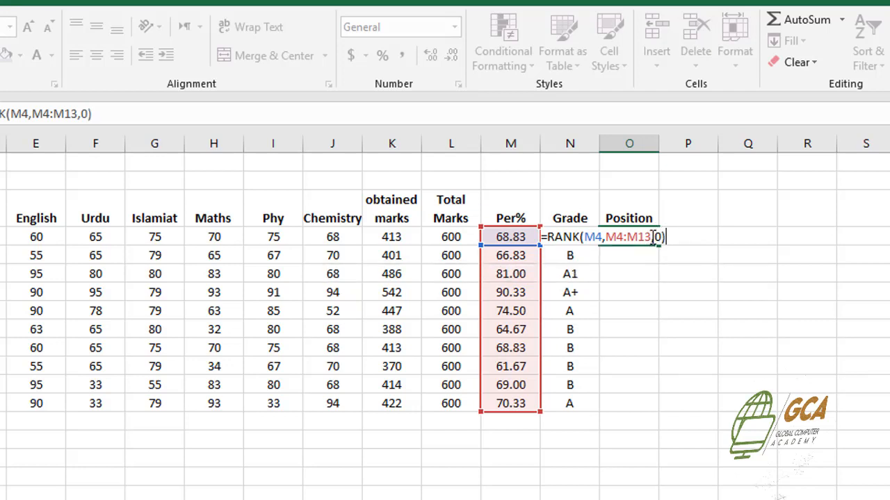
# - Make the M4:M13 reference in the O4 RANK formula absolute as $M$4:$M$13 and commit the formula
pyautogui.click(653, 237)
pyautogui.moveTo(655, 236); pyautogui.dragTo(606, 237)
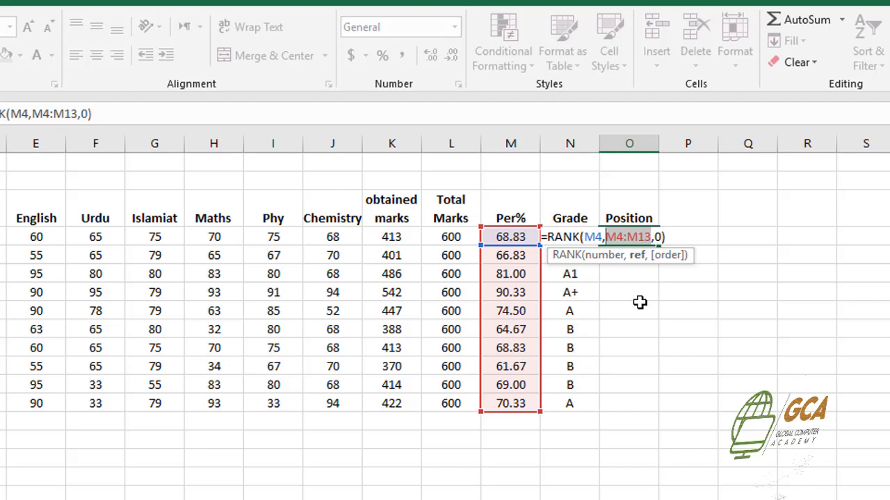
pyautogui.press('F4')
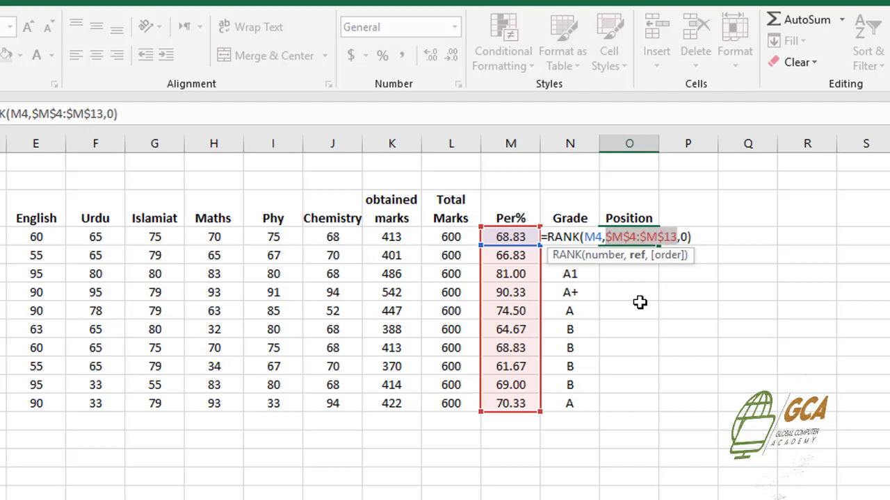
pyautogui.click(693, 236)
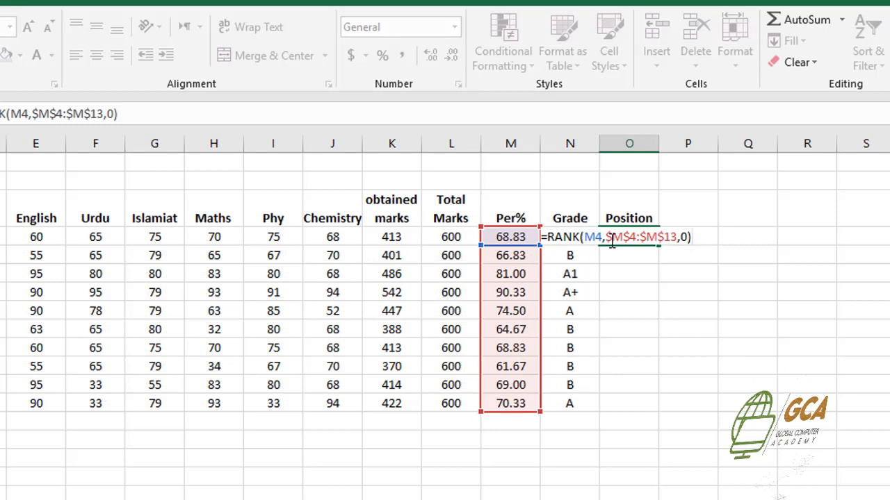
pyautogui.press('Return')
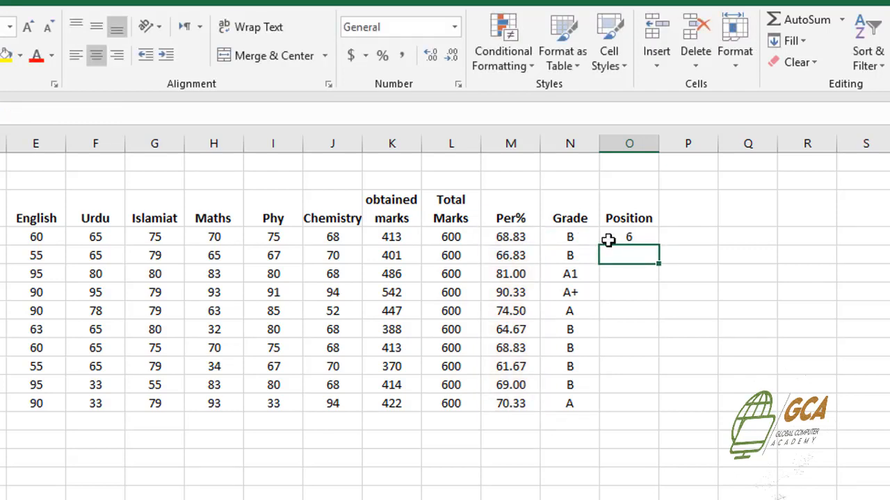
# - Fill the Position RANK formula from O4 down to the last student in row 13
pyautogui.click(637, 236)
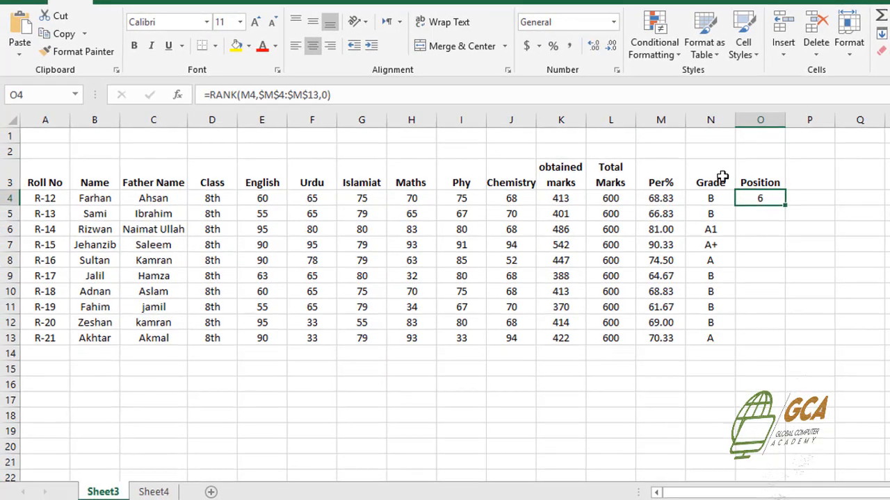
pyautogui.doubleClick(781, 203)
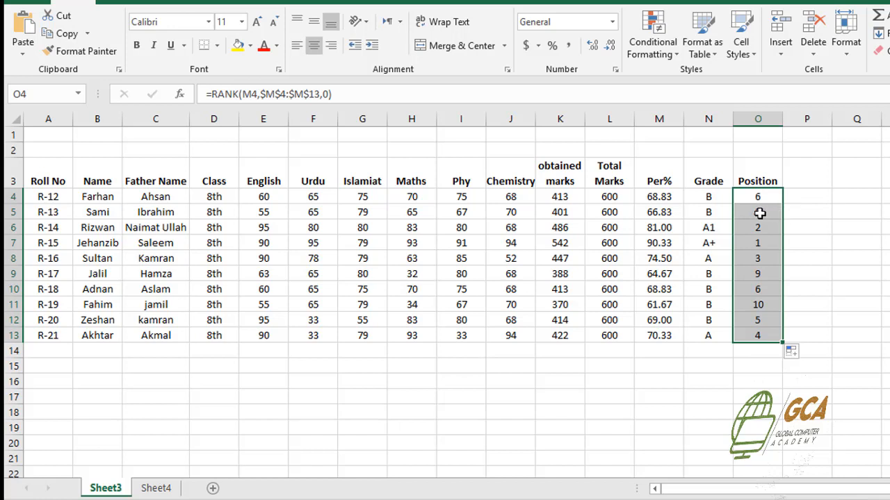
pyautogui.click(765, 354)
pyautogui.click(764, 227)
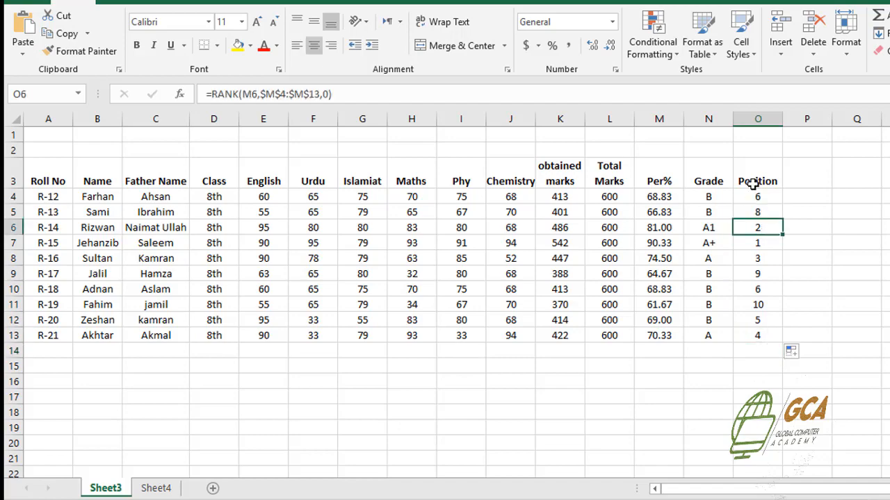
# - Number the columns above the headers in row 2 by entering 1 and 2 and extending the series to 15 in O2
pyautogui.click(256, 154)
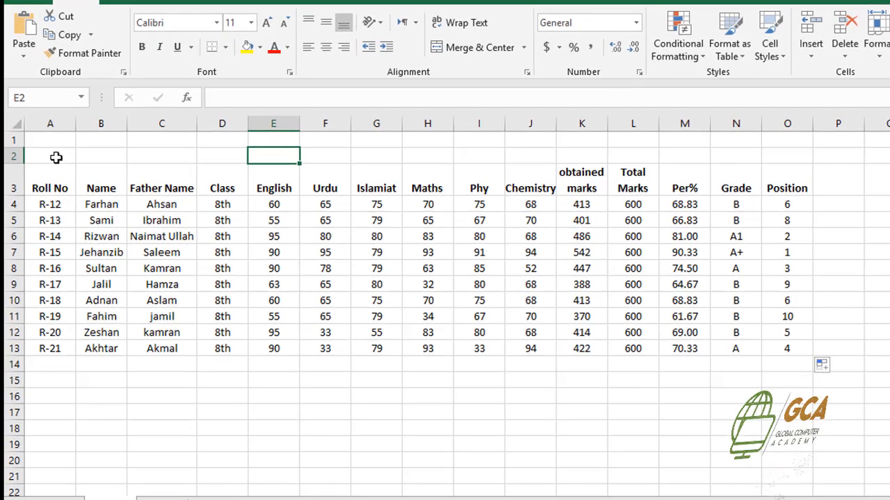
pyautogui.click(57, 157)
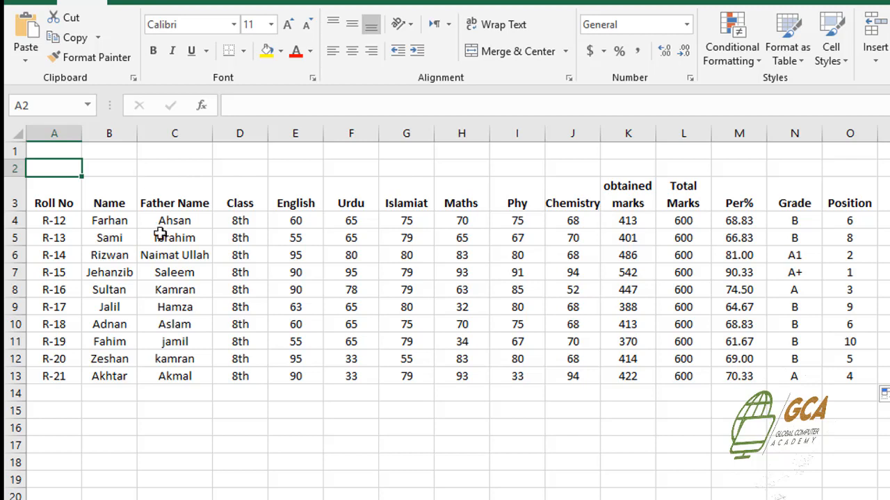
pyautogui.write('1')
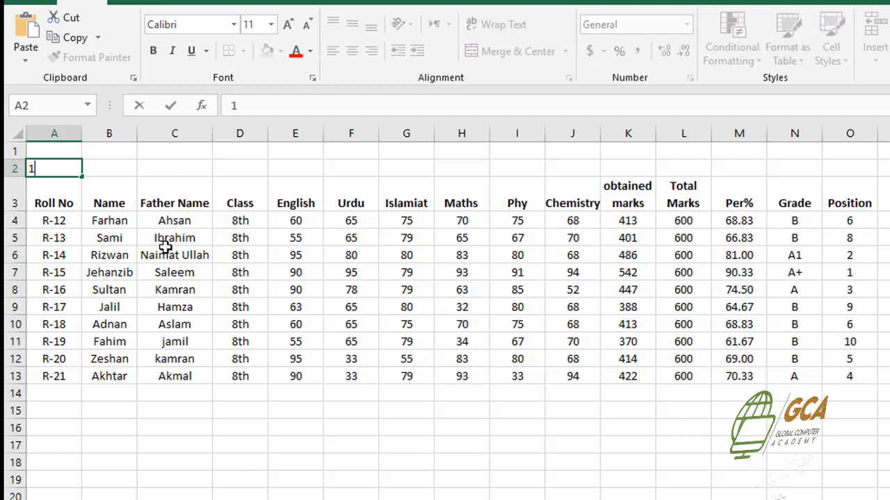
pyautogui.press('Tab')
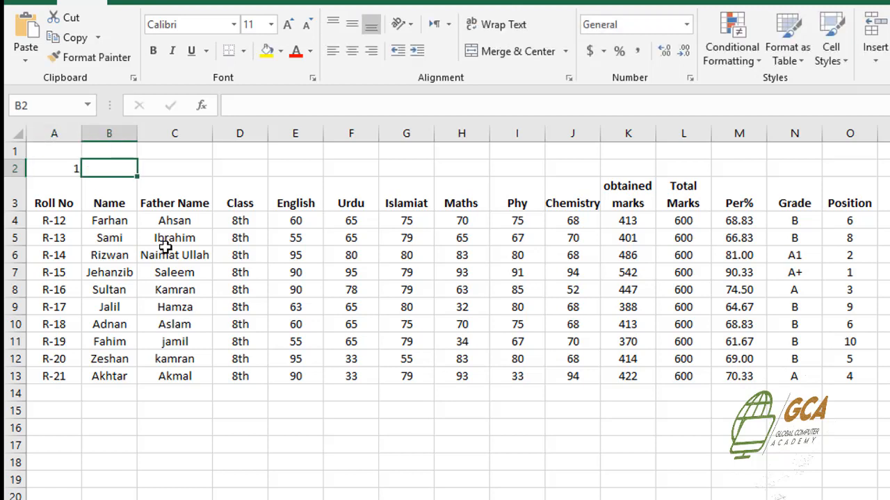
pyautogui.write('2')
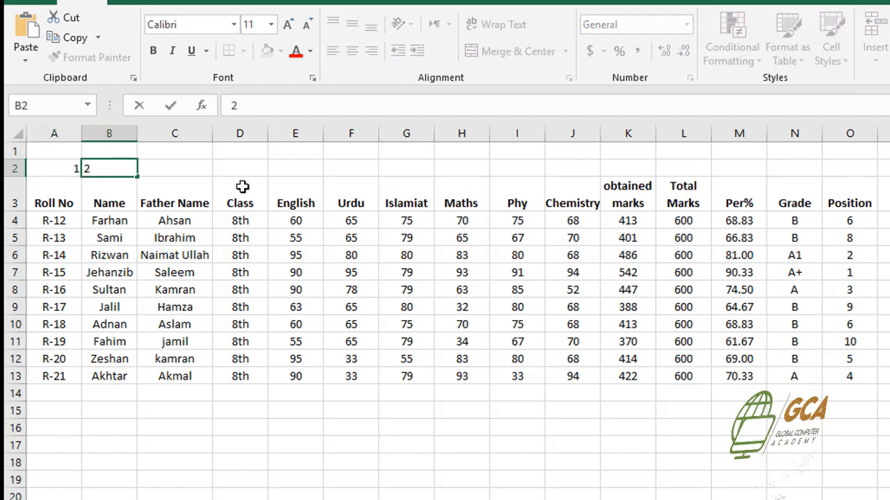
pyautogui.press('Tab')
pyautogui.click(36, 164)
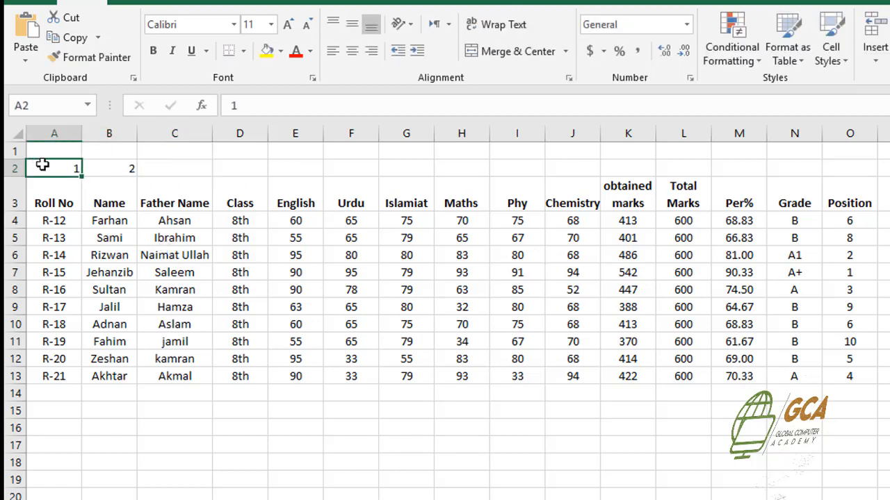
pyautogui.moveTo(46, 165); pyautogui.dragTo(851, 185)
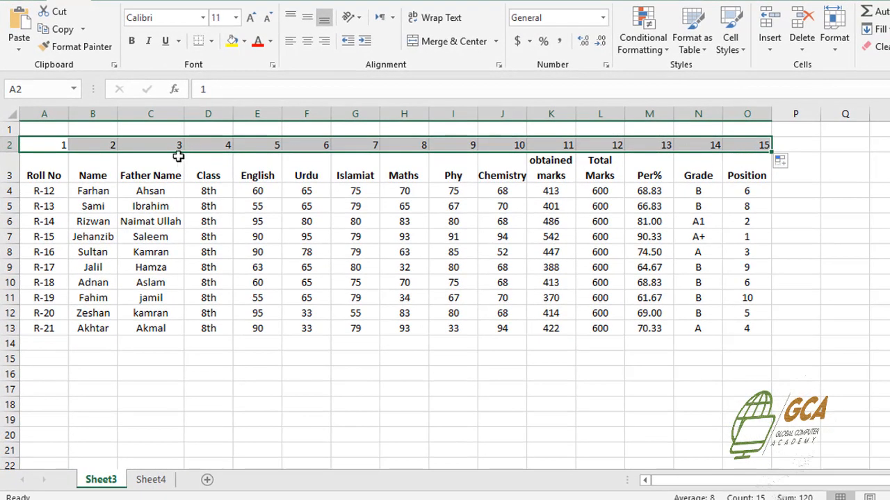
pyautogui.click(213, 357)
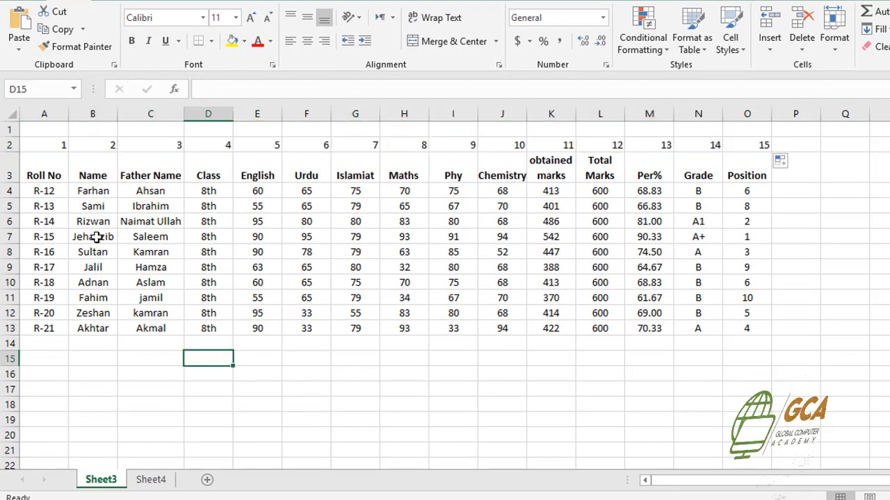
# - Name the whole result table A3:O13, headers included, as Data and check that the name is listed
pyautogui.click(45, 186)
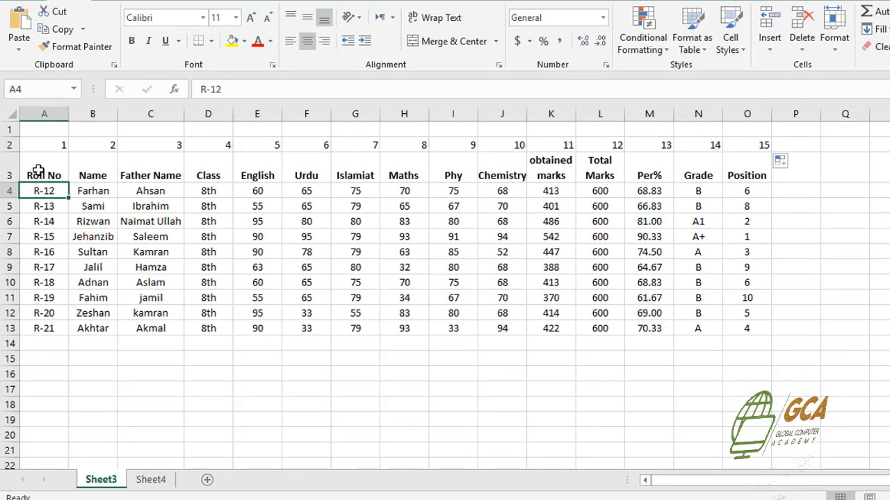
pyautogui.moveTo(35, 174); pyautogui.dragTo(742, 326)
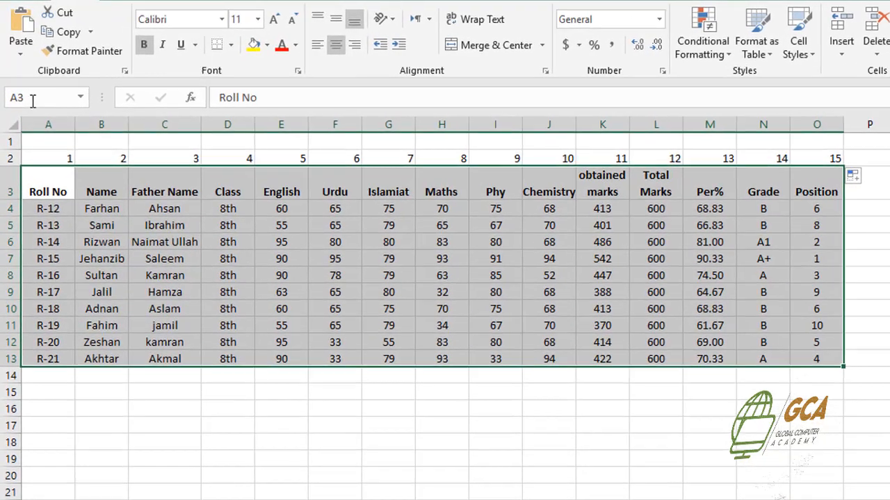
pyautogui.click(31, 99)
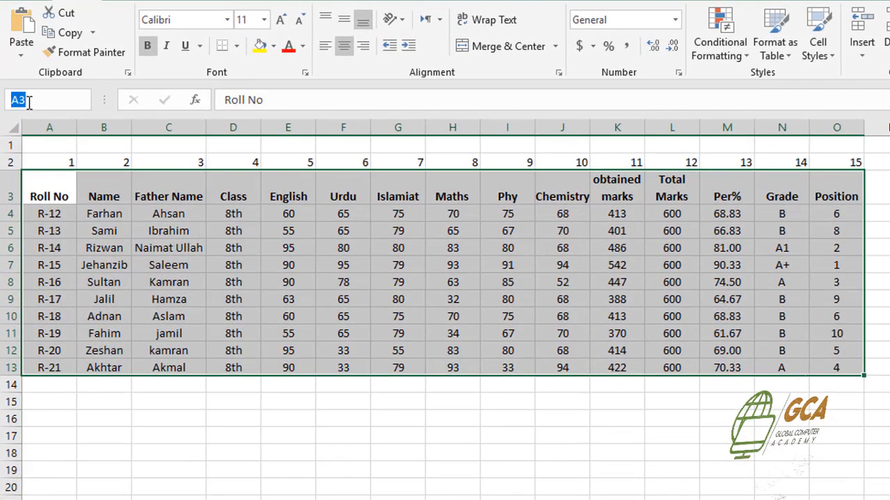
pyautogui.write('Data')
pyautogui.press('Return')
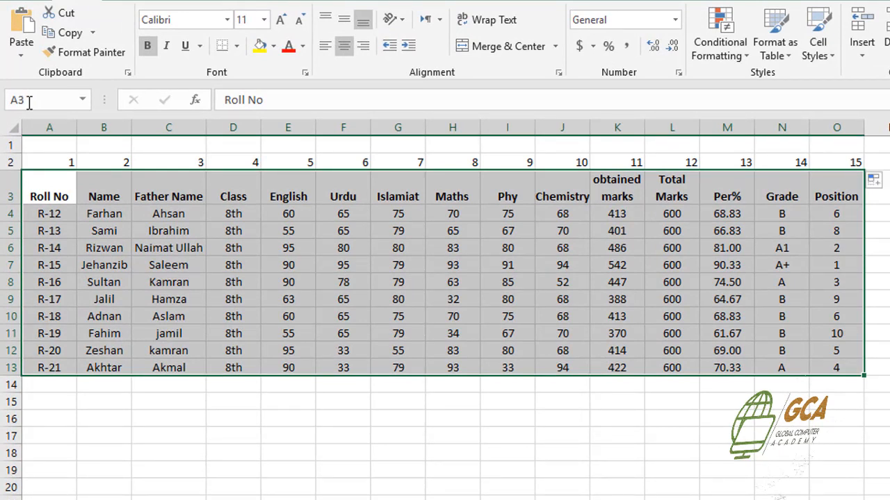
pyautogui.click(224, 448)
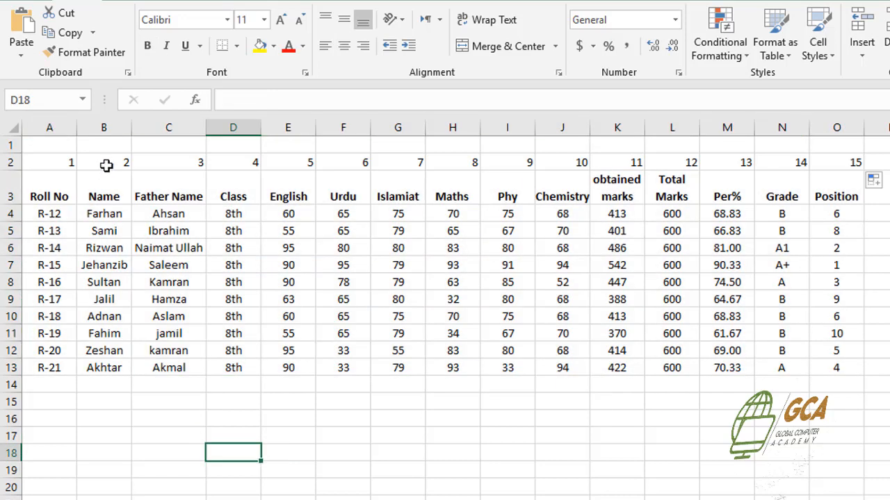
pyautogui.click(83, 99)
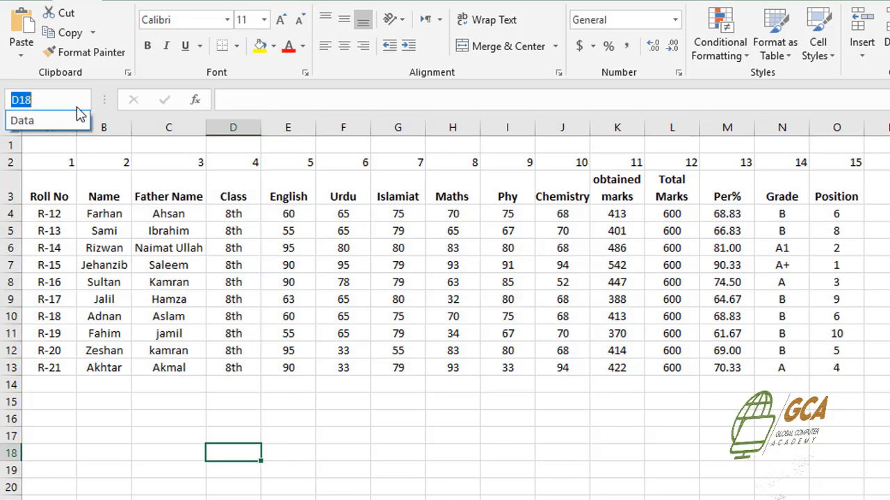
pyautogui.press('Escape')
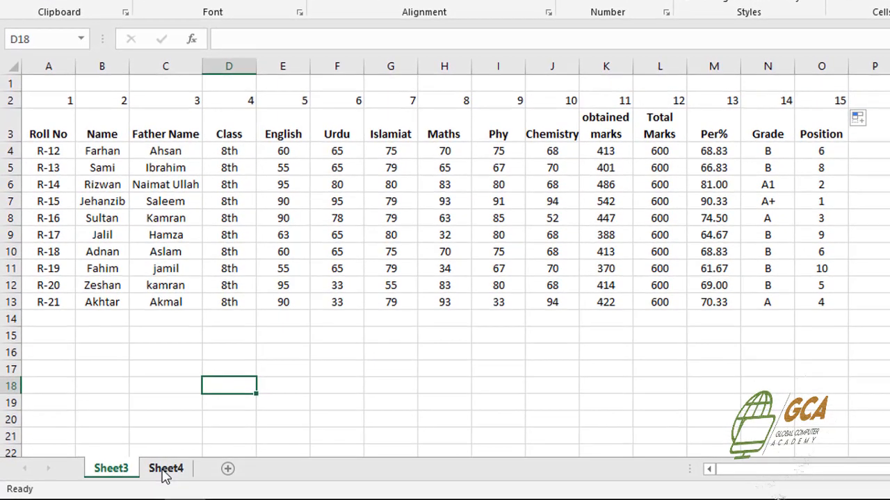
# - On Sheet4, insert a WordArt in the first black style and move it to the top of the page, around rows 2 to 7
pyautogui.click(166, 470)
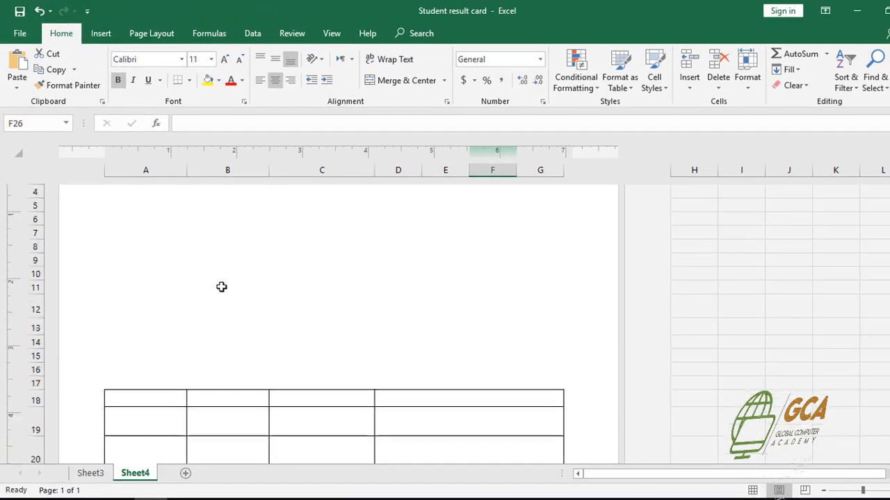
pyautogui.scroll(2, 221, 286)
pyautogui.scroll(-2, 221, 286)
pyautogui.scroll(2, 221, 286)
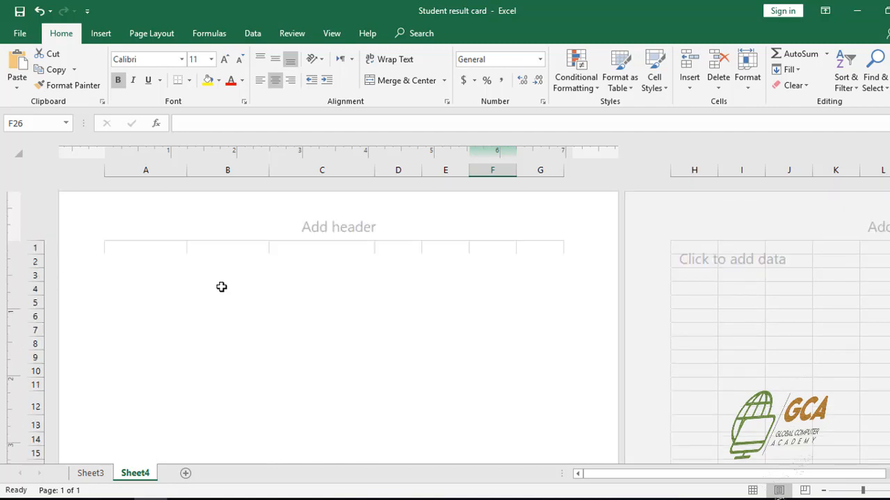
pyautogui.scroll(-2, 221, 286)
pyautogui.scroll(2, 223, 278)
pyautogui.click(222, 277)
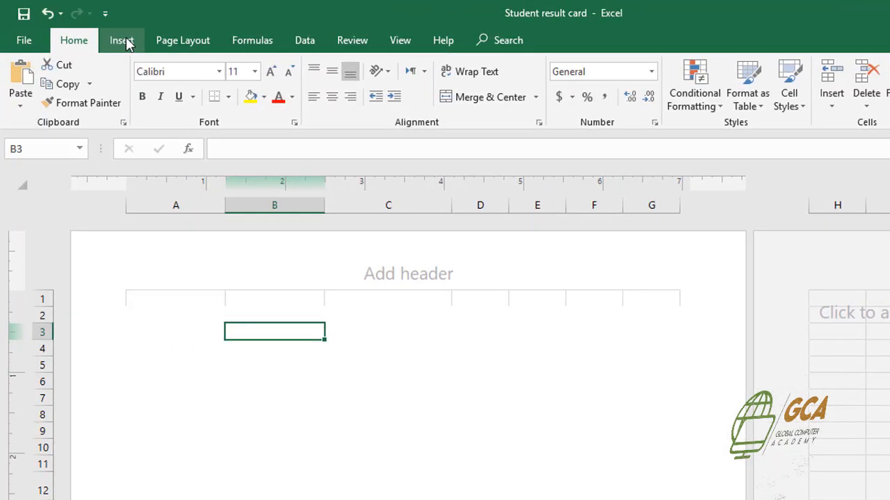
pyautogui.click(125, 41)
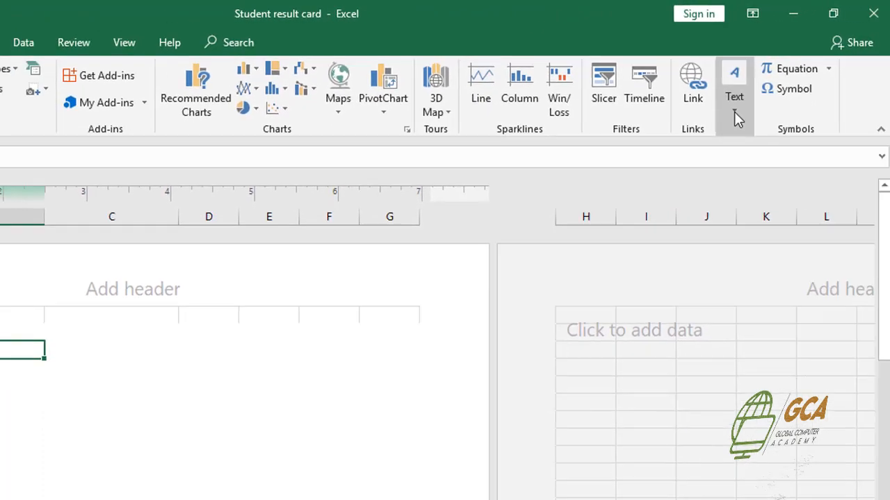
pyautogui.click(724, 97)
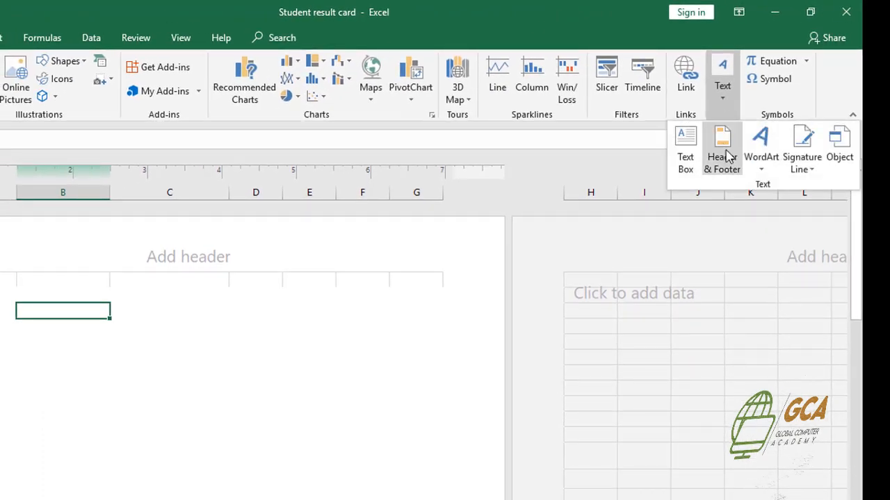
pyautogui.click(765, 169)
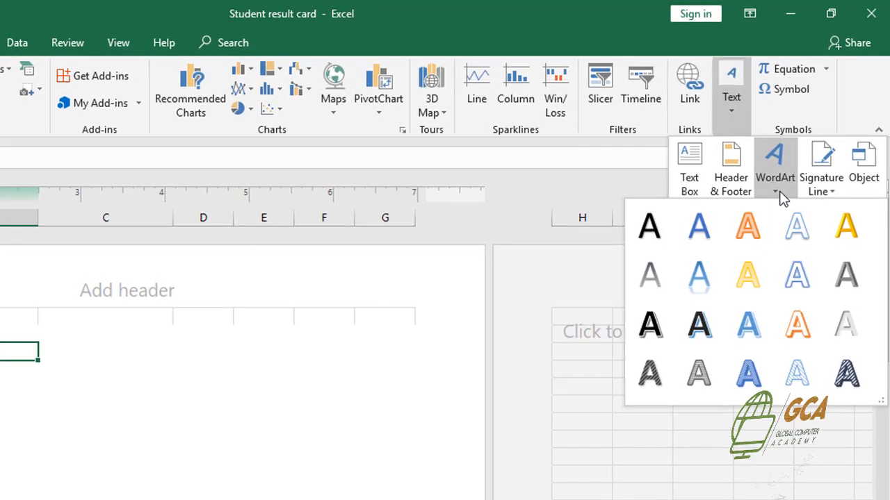
pyautogui.click(650, 226)
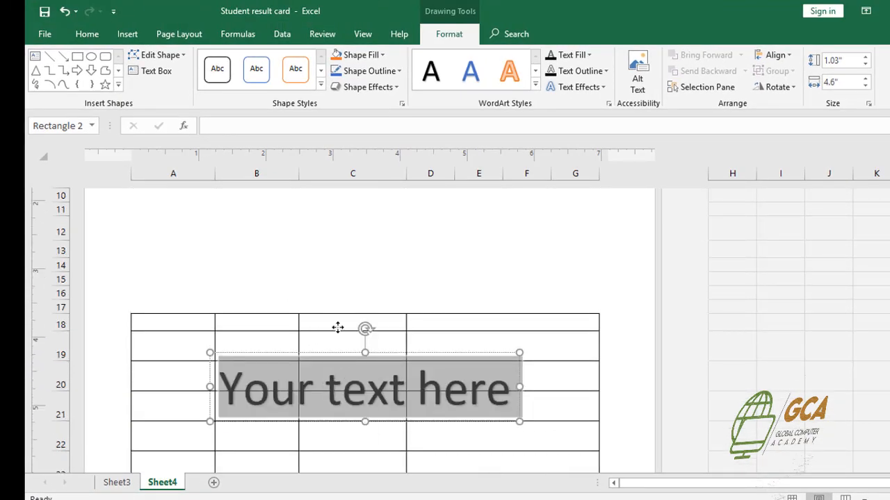
pyautogui.moveTo(337, 327); pyautogui.dragTo(397, 266)
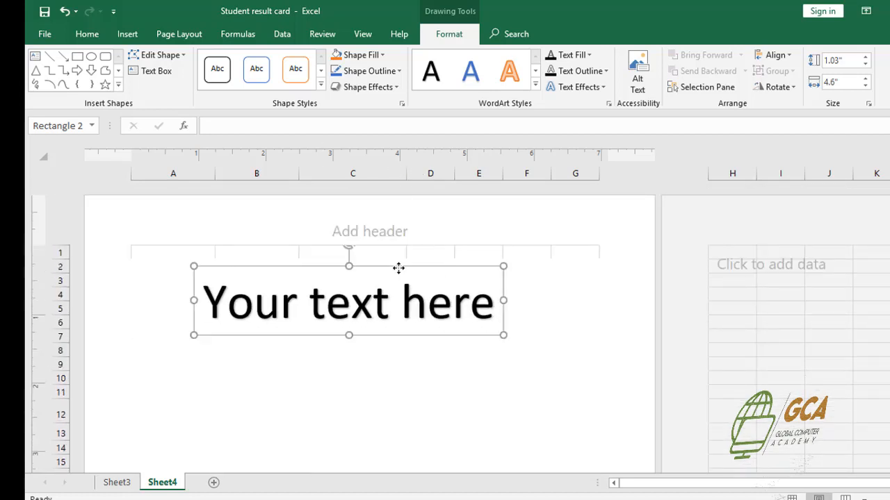
# - Replace the WordArt placeholder text with the school title "Government HIgh SchoolKohat"
pyautogui.click(489, 303)
pyautogui.press('BackSpace')
pyautogui.press('BackSpace')
pyautogui.press('BackSpace')
pyautogui.press('BackSpace')
pyautogui.press('BackSpace')
pyautogui.press('BackSpace')
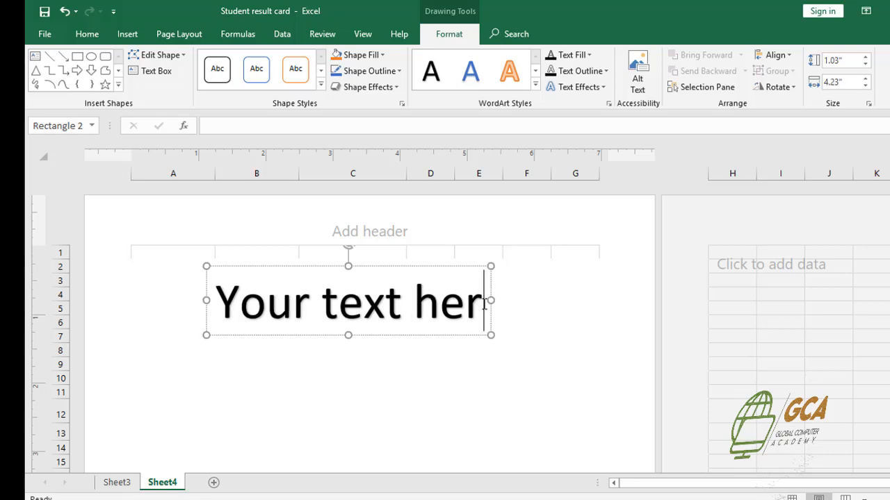
pyautogui.press('BackSpace')
pyautogui.press('BackSpace')
pyautogui.press('BackSpace')
pyautogui.press('BackSpace')
pyautogui.press('BackSpace')
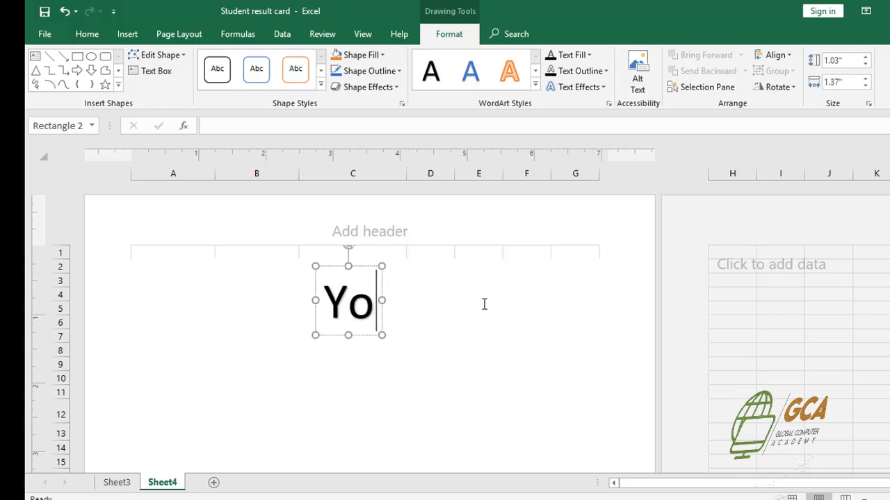
pyautogui.write('G')
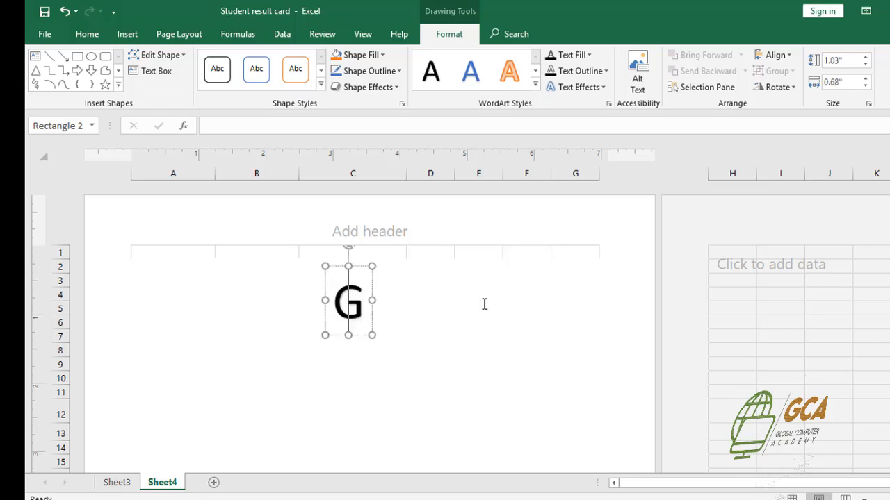
pyautogui.write('overnme')
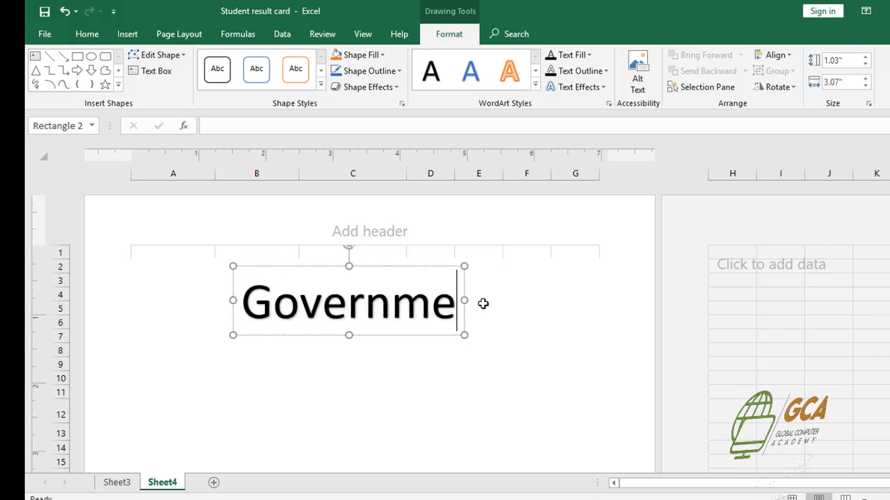
pyautogui.write('nt High')
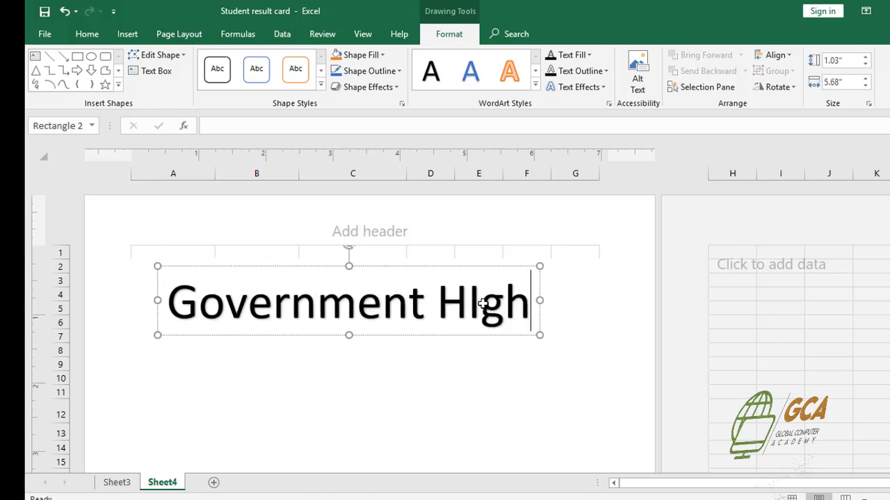
pyautogui.write(' School')
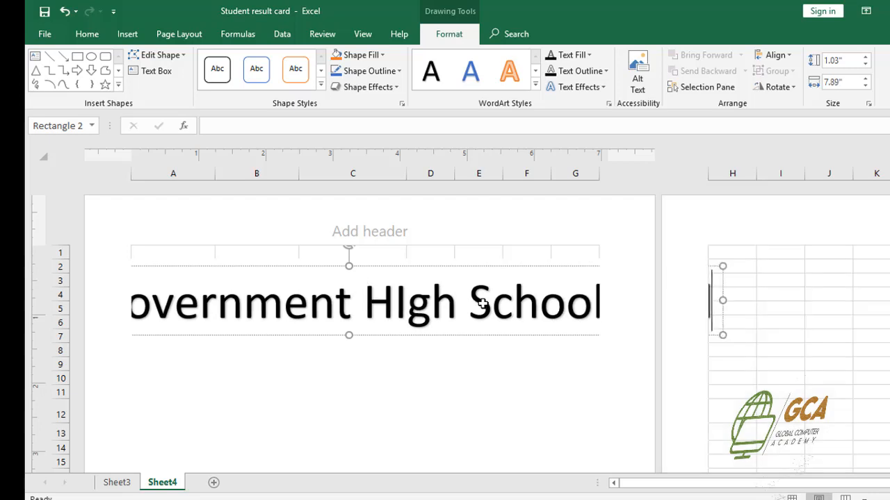
pyautogui.press('BackSpace')
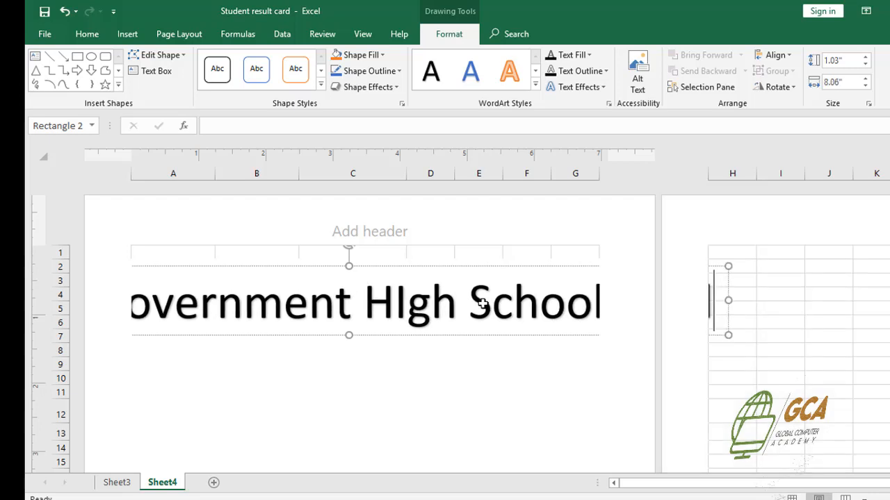
pyautogui.write('Ko')
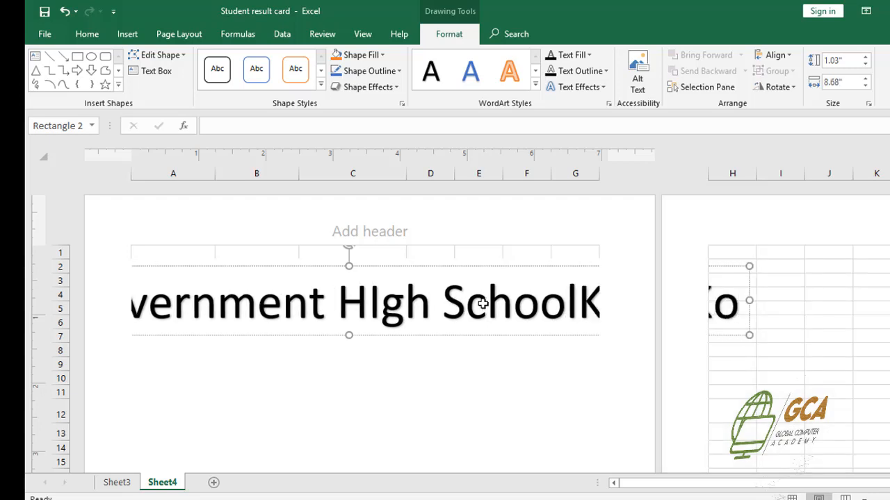
pyautogui.write('hat')
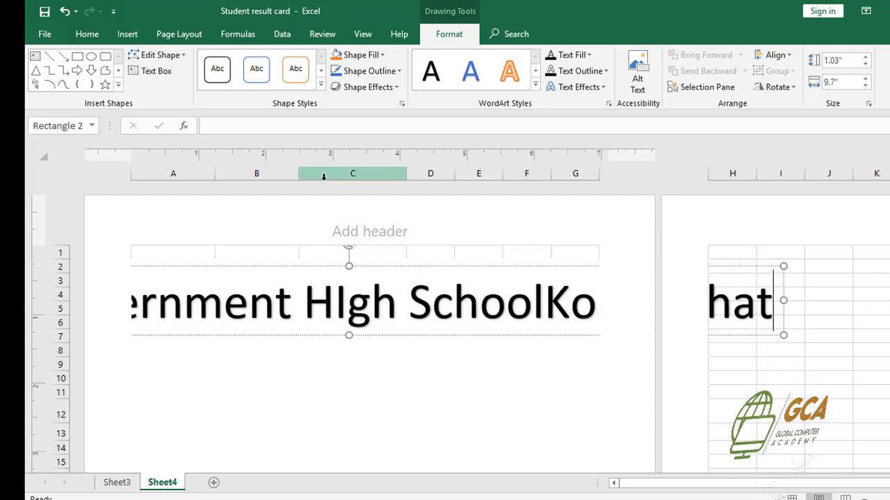
# - Try to reduce the font size of the WordArt title text to 28
pyautogui.moveTo(690, 305); pyautogui.dragTo(56, 337)
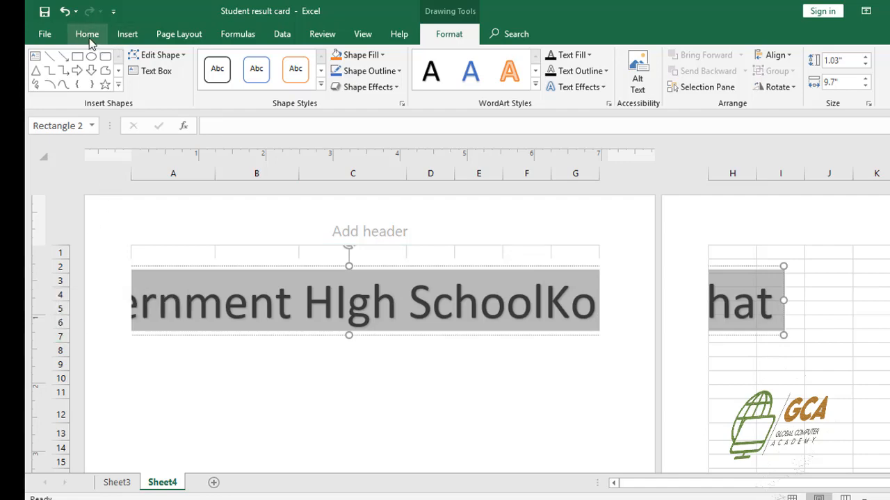
pyautogui.click(88, 39)
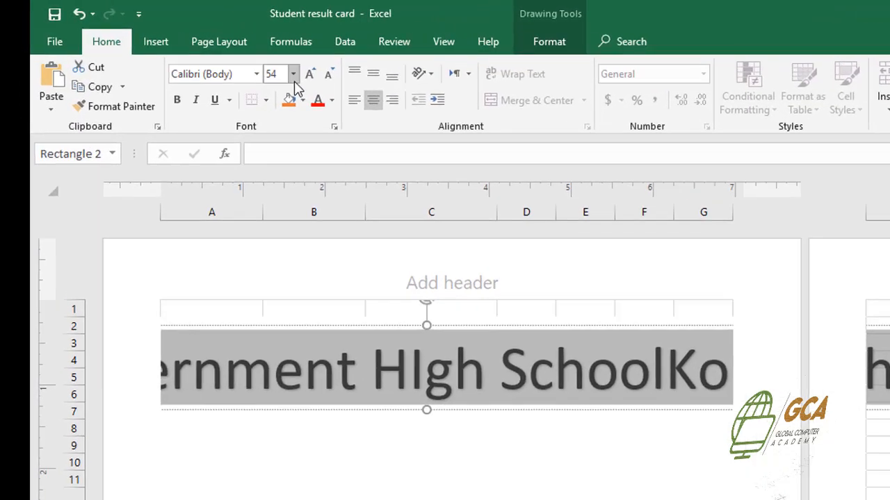
pyautogui.click(240, 61)
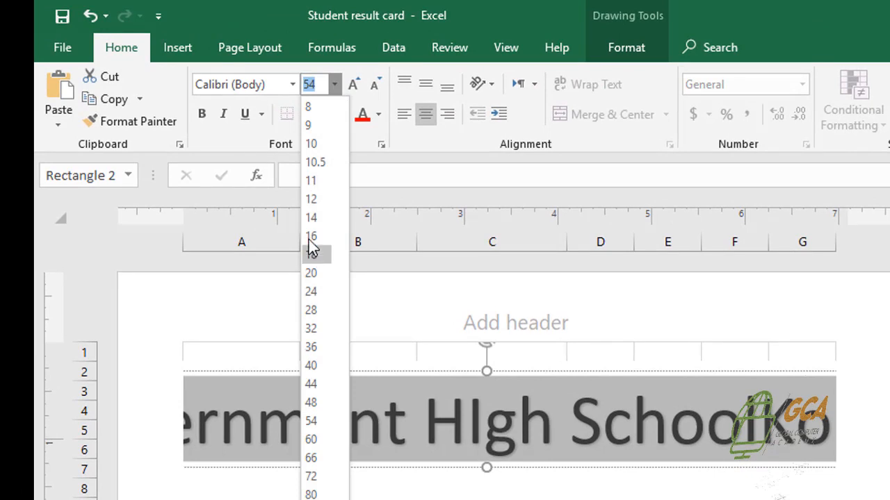
pyautogui.click(311, 310)
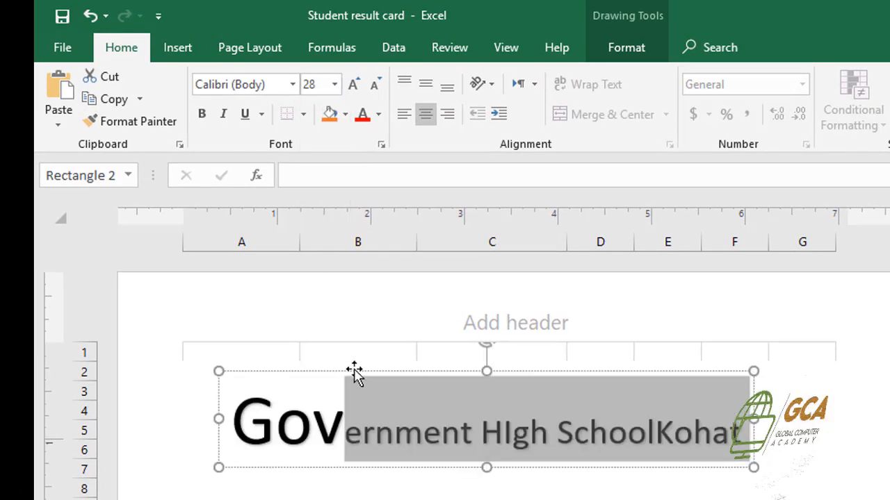
# - Set the font size of the entire WordArt title, including its opening letters, to 40
pyautogui.click(421, 417)
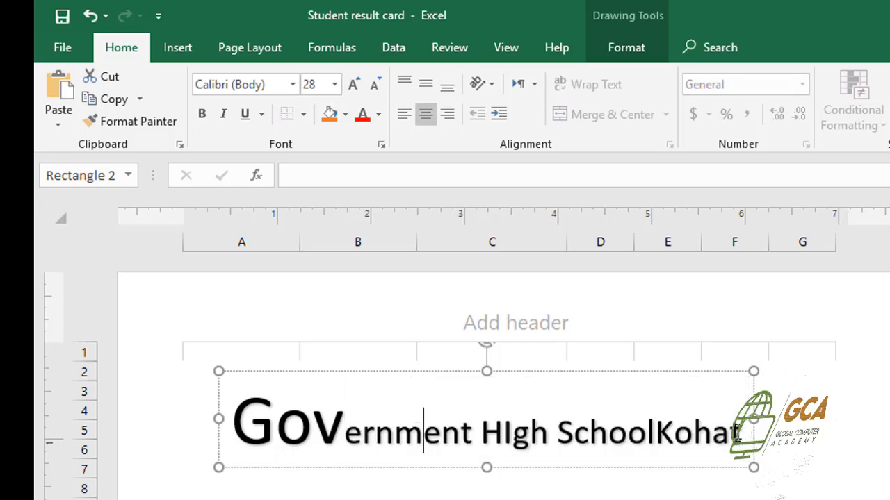
pyautogui.moveTo(739, 431); pyautogui.dragTo(275, 429)
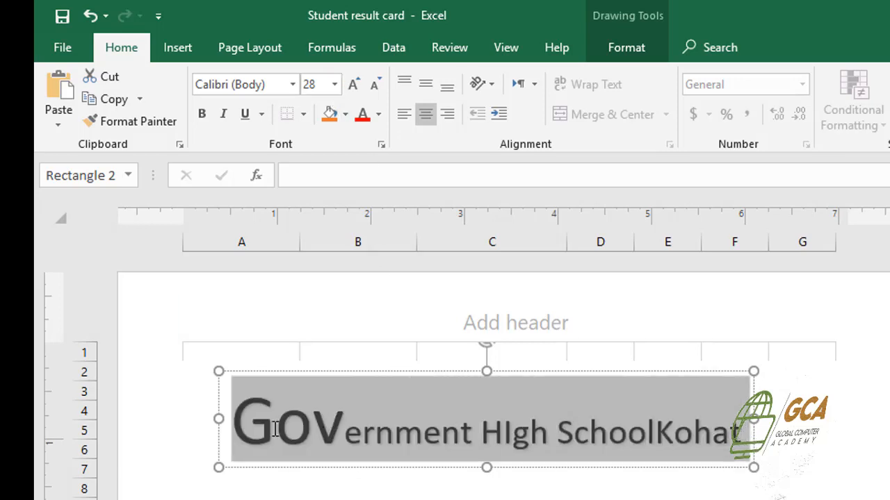
pyautogui.click(335, 85)
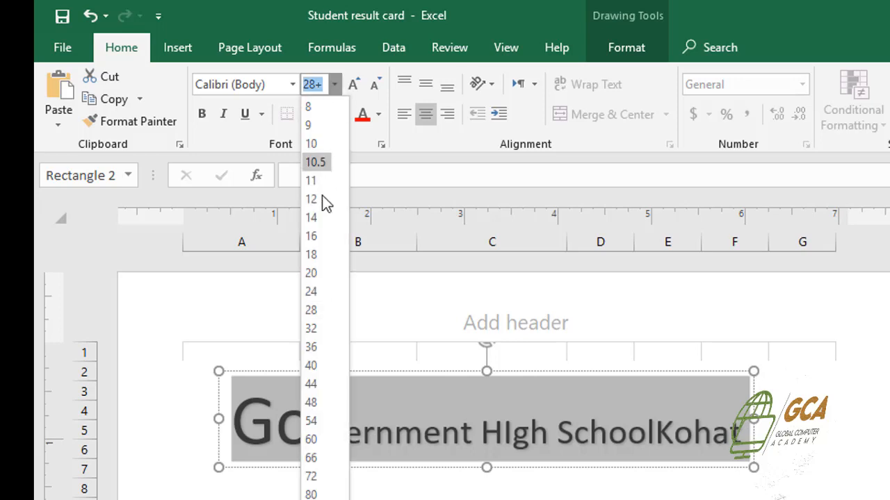
pyautogui.click(321, 366)
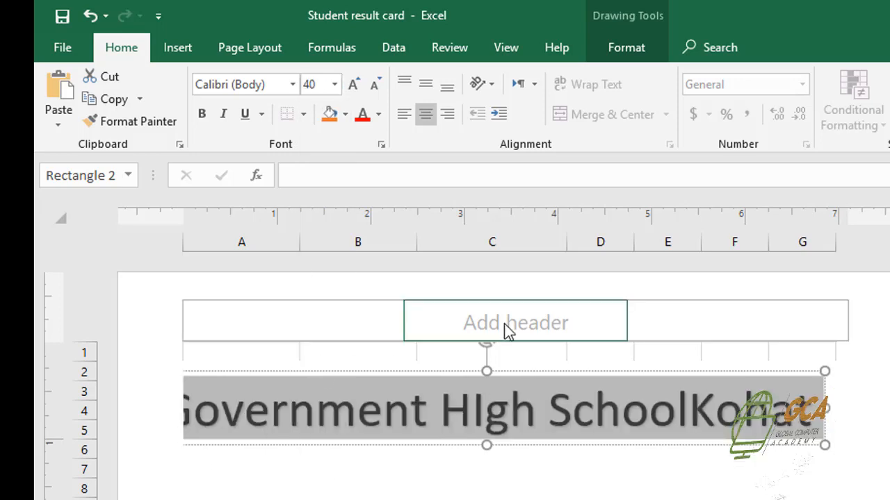
# - Insert "NO.1" with surrounding spaces between "School" and "Kohat" in the WordArt title
pyautogui.doubleClick(688, 405)
pyautogui.click(689, 402)
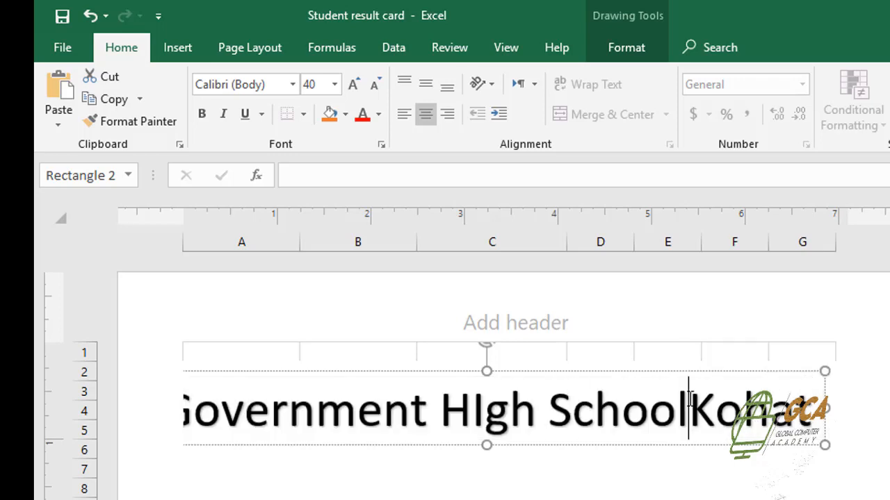
pyautogui.write('NO')
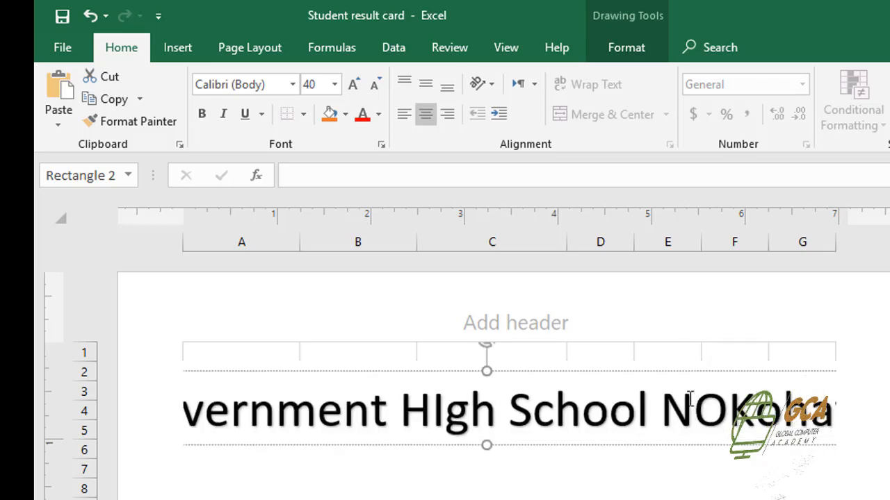
pyautogui.write('.1')
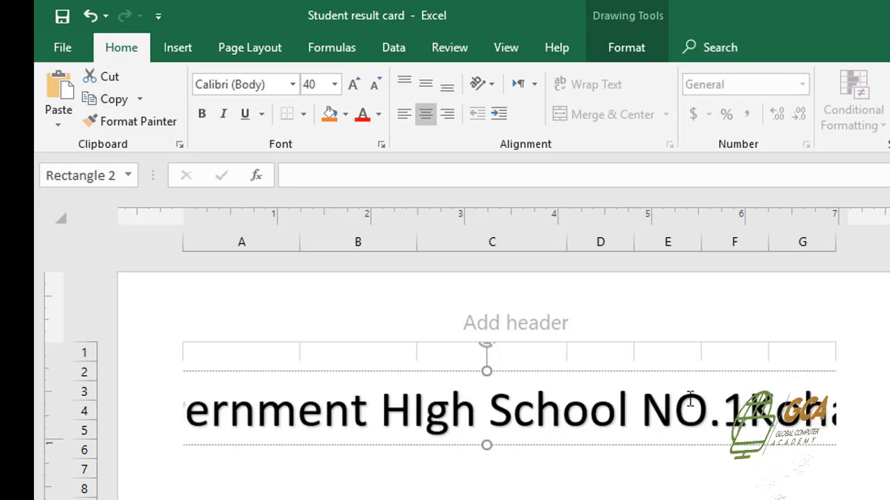
pyautogui.click(753, 495)
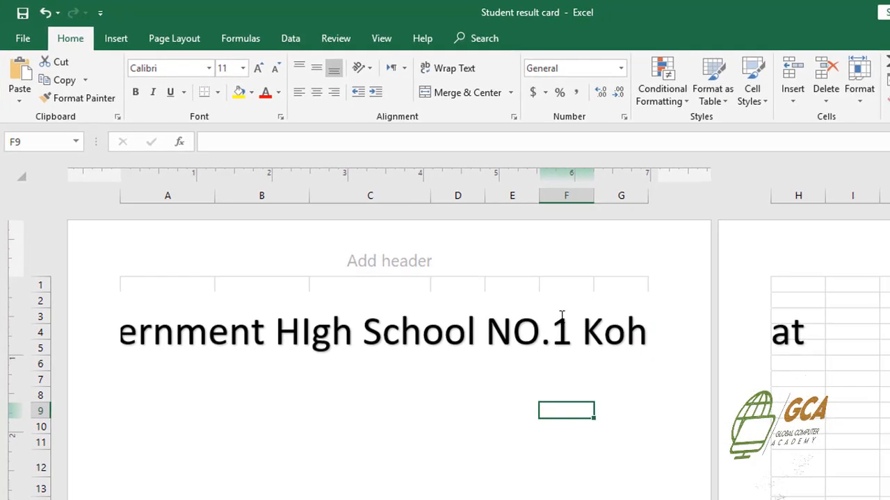
# - Narrow the WordArt box so the title wraps inside the first page
pyautogui.click(561, 316)
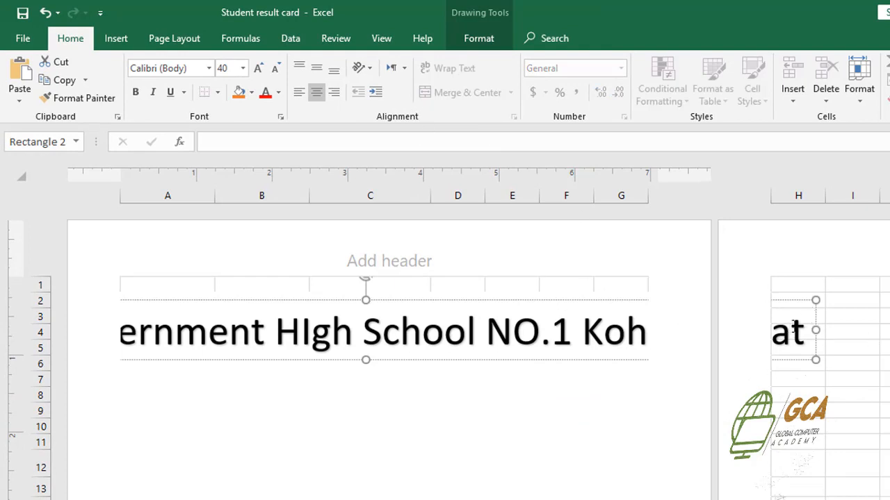
pyautogui.click(809, 332)
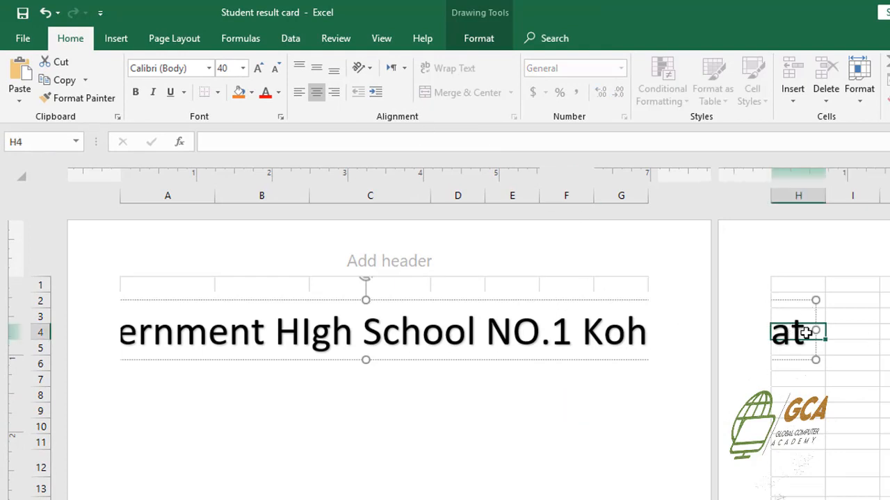
pyautogui.click(839, 332)
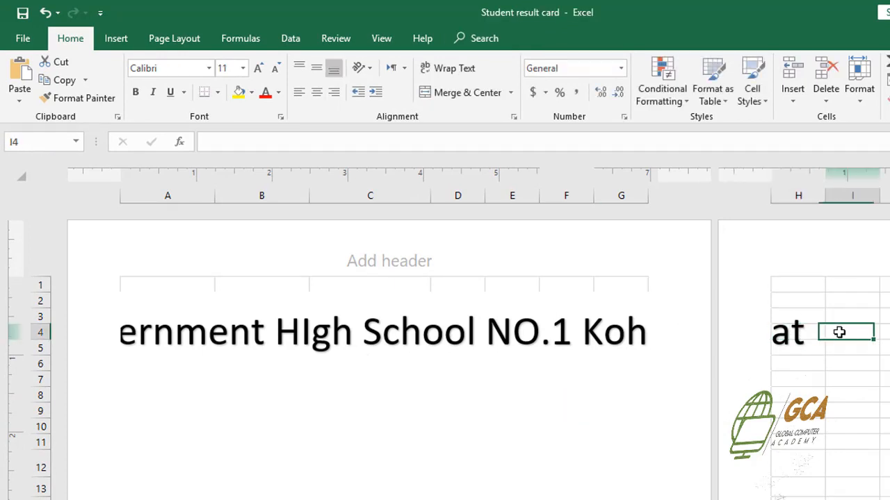
pyautogui.click(633, 324)
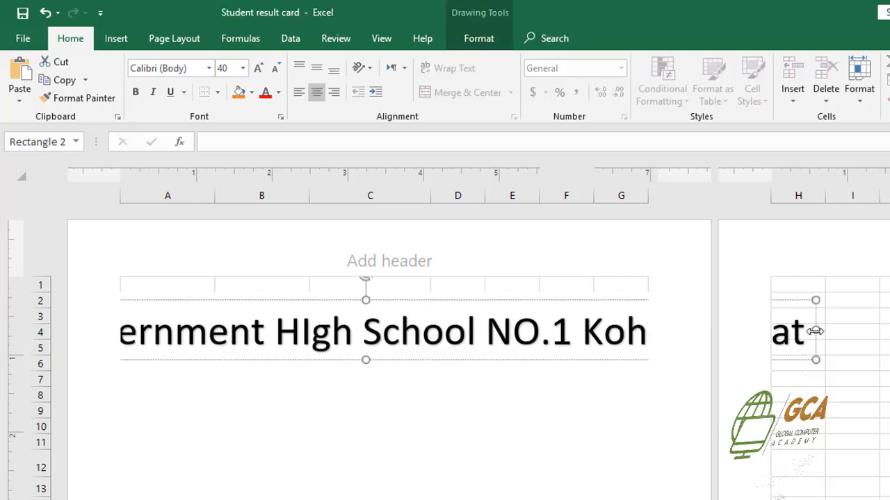
pyautogui.moveTo(813, 335); pyautogui.dragTo(693, 340)
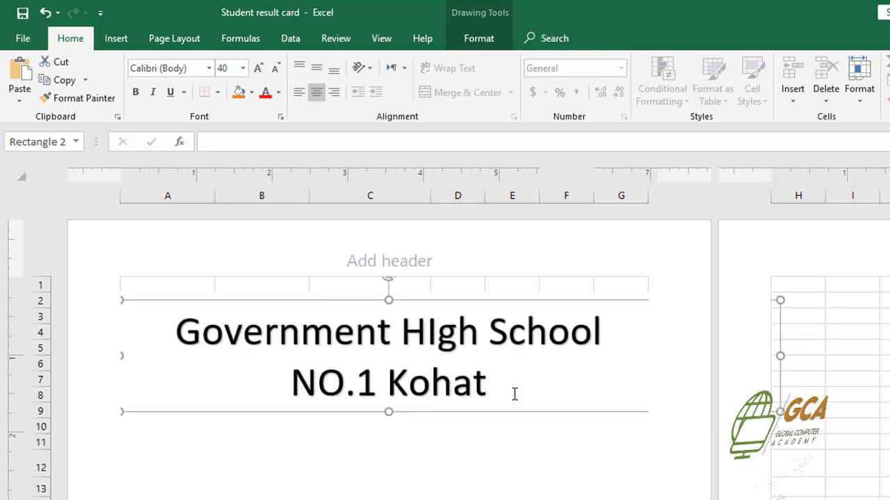
# - Set the font size of the whole WordArt title to 32
pyautogui.moveTo(515, 394); pyautogui.dragTo(293, 347)
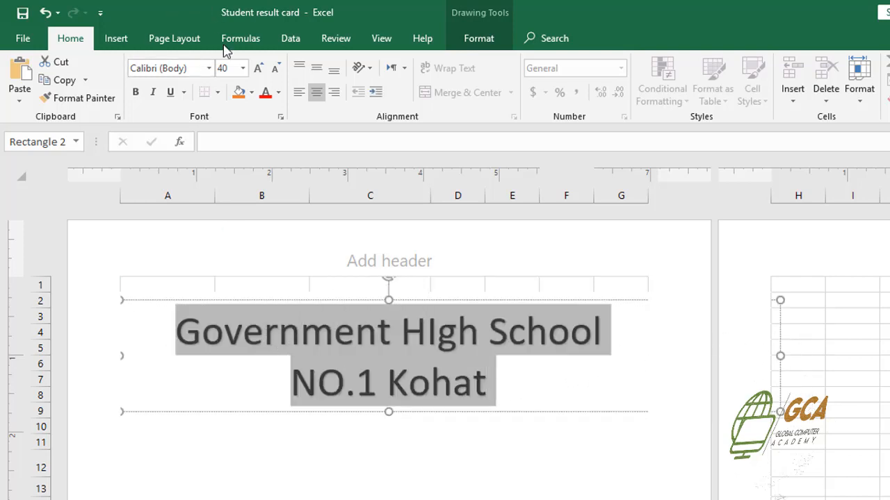
pyautogui.click(243, 68)
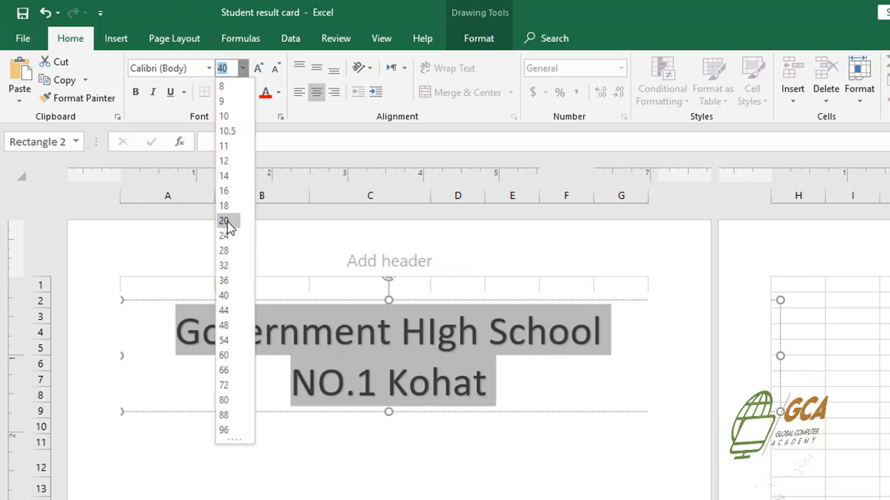
pyautogui.click(224, 269)
pyautogui.write('32')
pyautogui.press('Return')
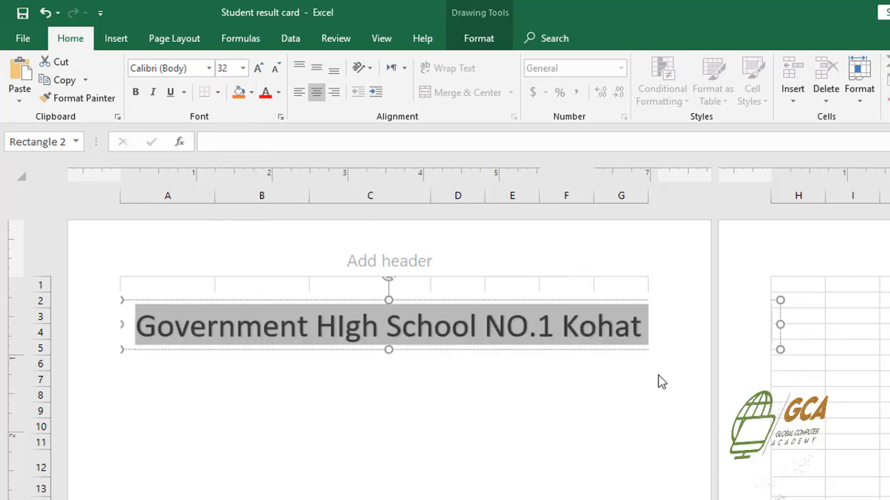
# - Resize the WordArt box to end at the outer edge of column G, then deselect it
pyautogui.moveTo(778, 324); pyautogui.dragTo(647, 318)
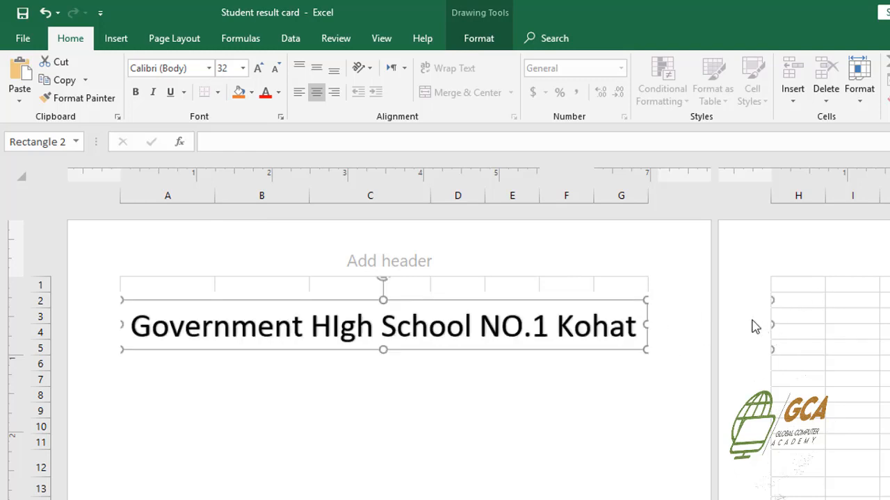
pyautogui.moveTo(644, 323)
pyautogui.mouseDown()
pyautogui.moveTo(632, 321)
pyautogui.moveTo(647, 323)
pyautogui.mouseUp()
pyautogui.click(599, 395)
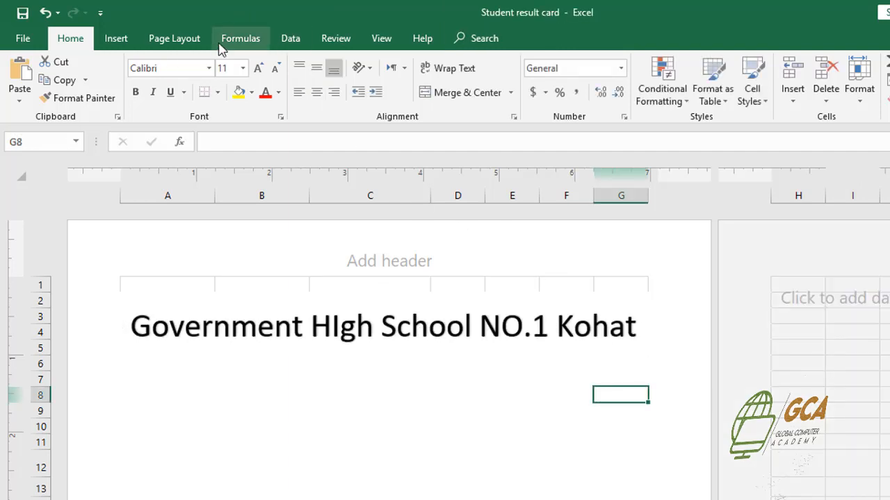
# - Apply the upward-arched Warp transform from the text effects to the WordArt title
pyautogui.click(116, 40)
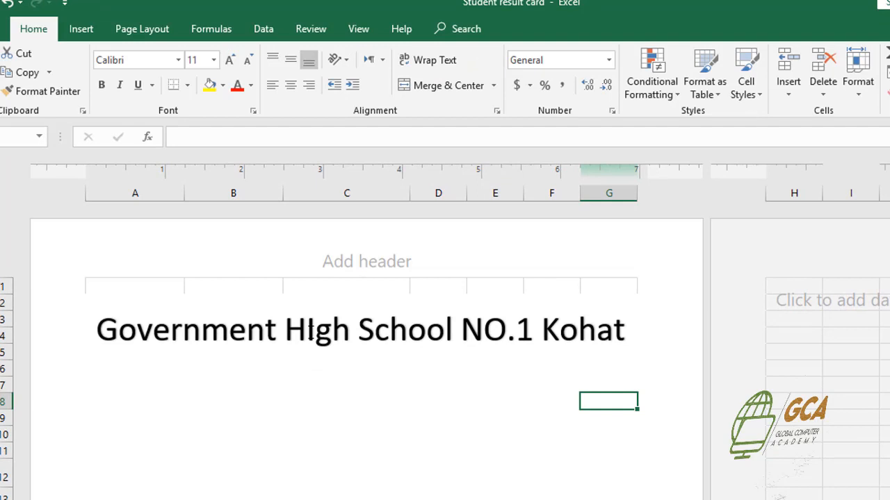
pyautogui.click(311, 332)
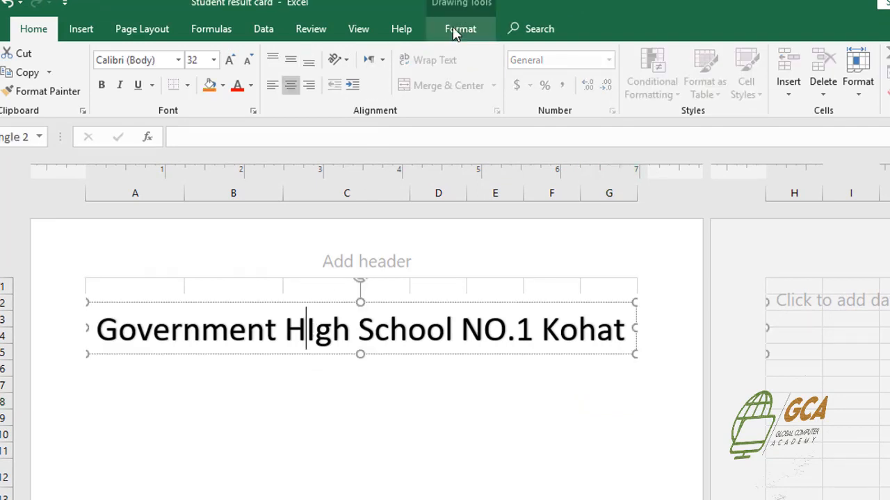
pyautogui.click(453, 32)
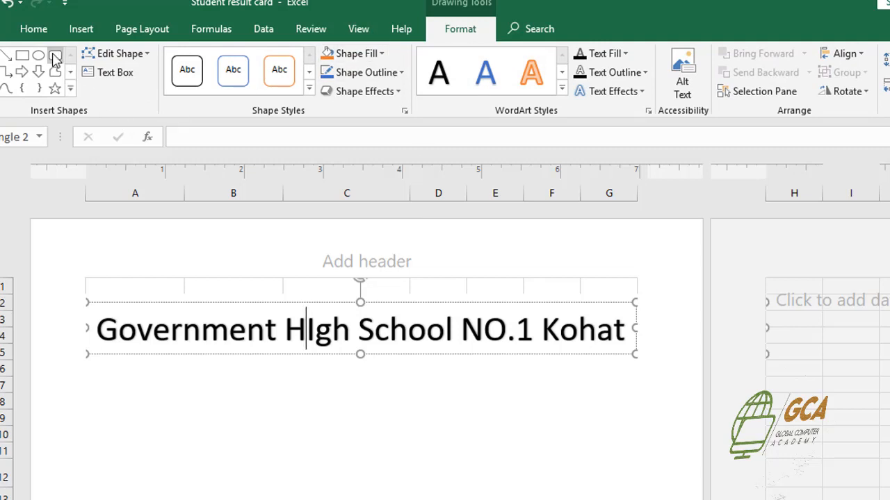
pyautogui.click(210, 326)
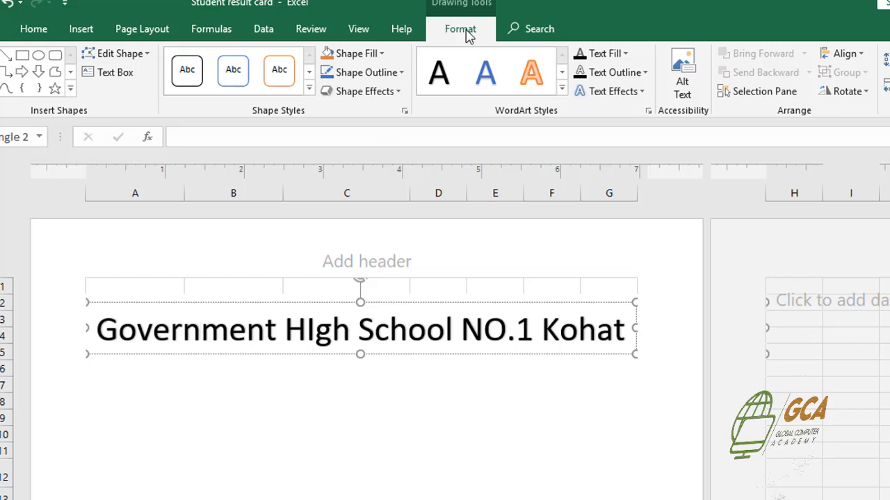
pyautogui.click(635, 93)
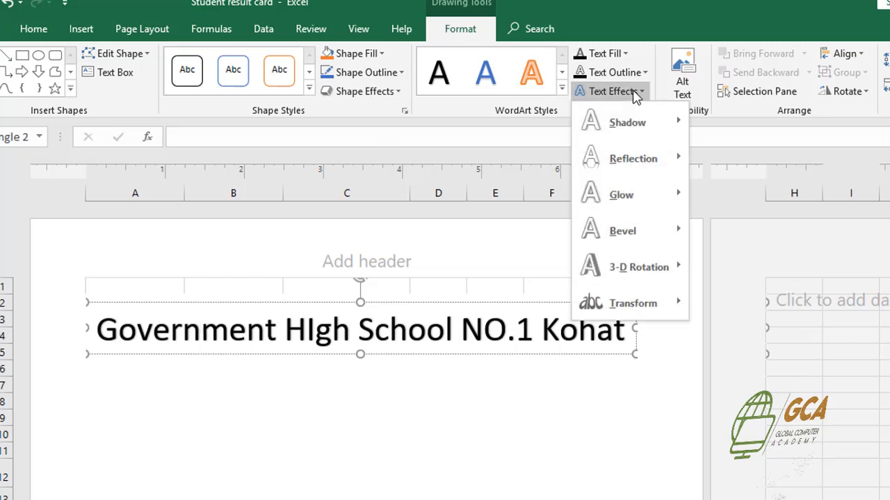
pyautogui.moveTo(643, 303)
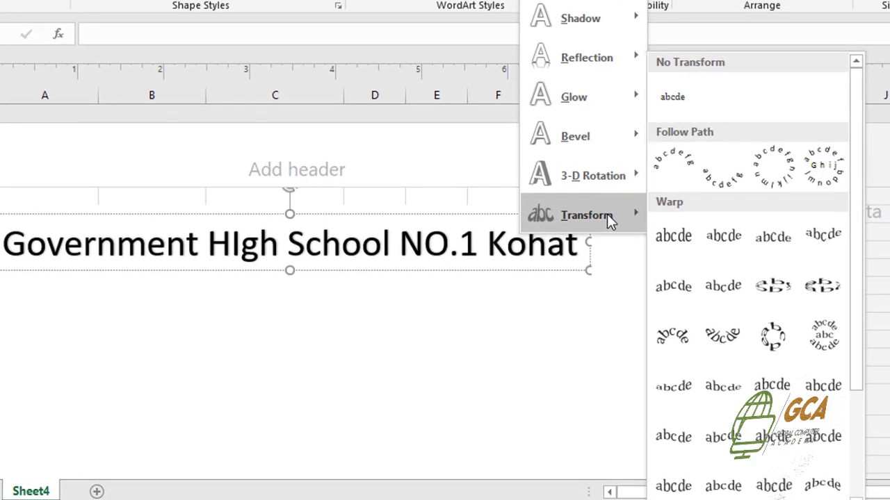
pyautogui.click(668, 342)
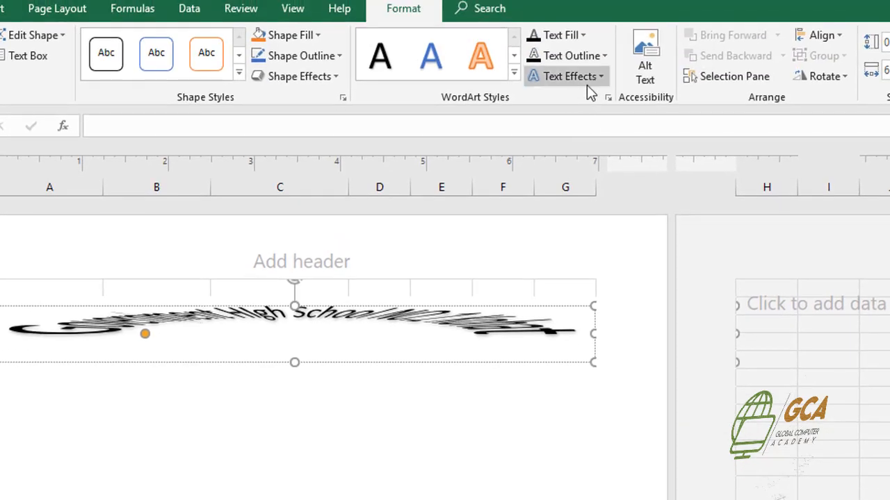
# - Change the title's text transform to the first Follow Path style, an upward arch
pyautogui.click(586, 85)
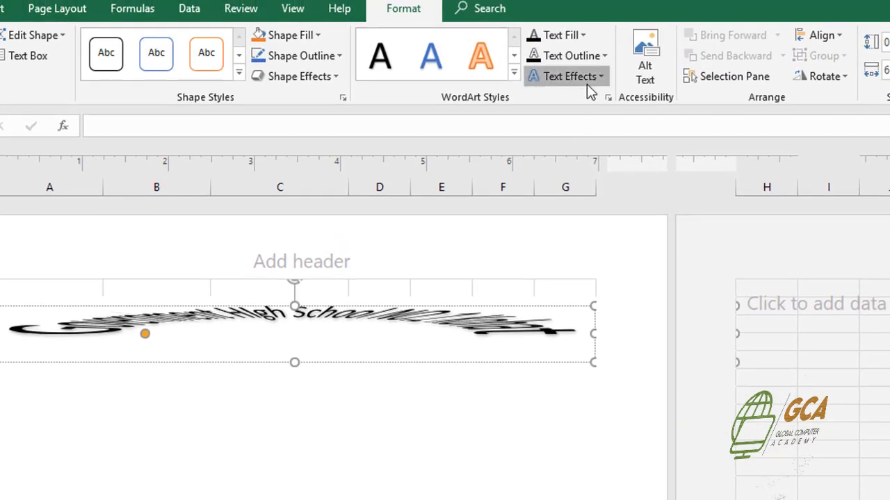
pyautogui.moveTo(615, 313)
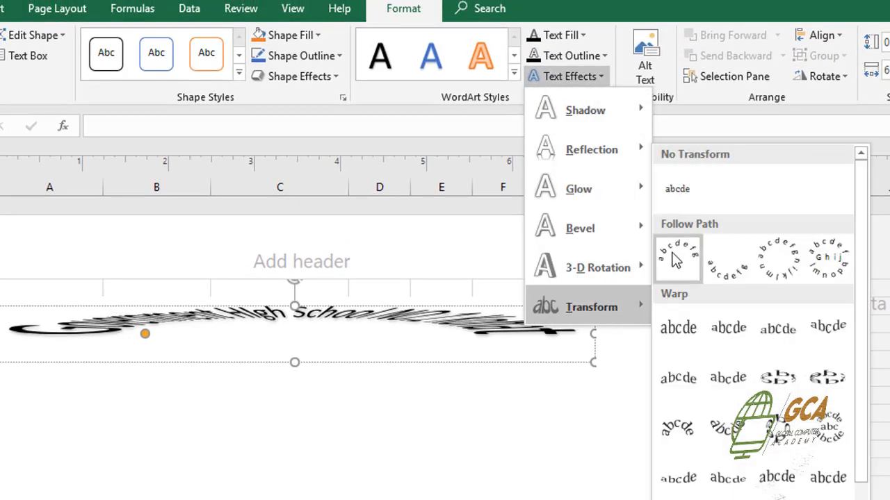
pyautogui.scroll(-3, 676, 432)
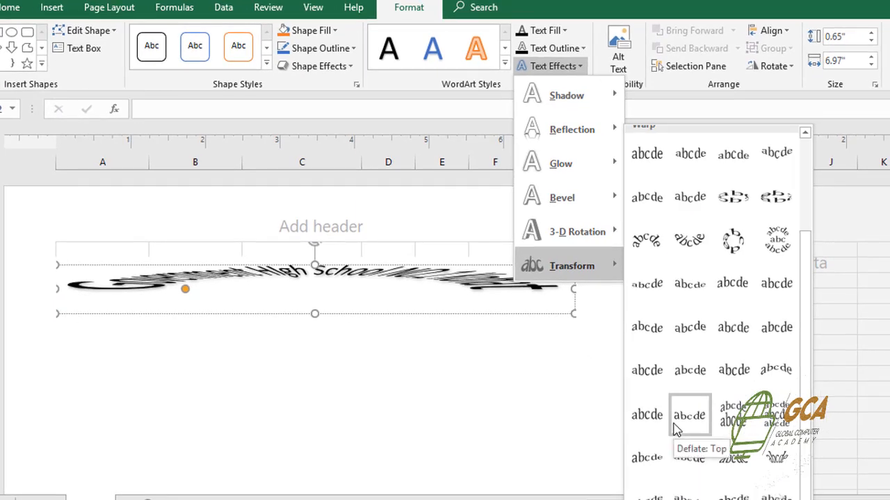
pyautogui.scroll(3, 676, 431)
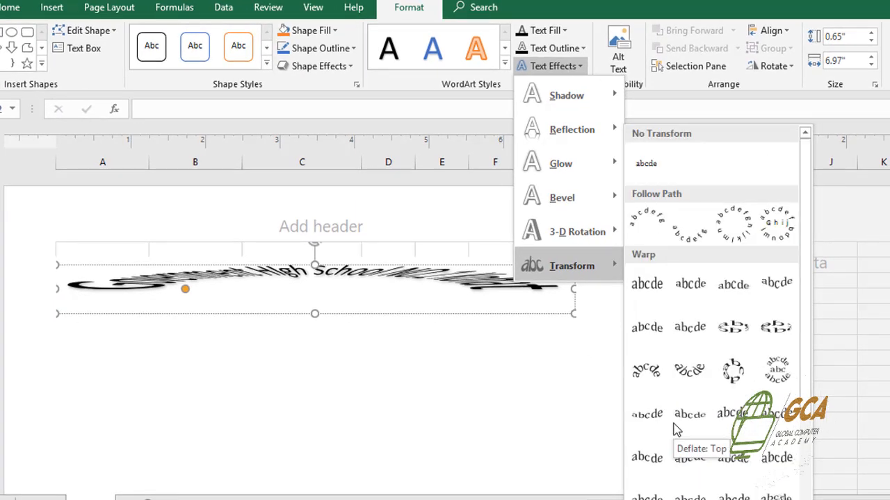
pyautogui.click(649, 217)
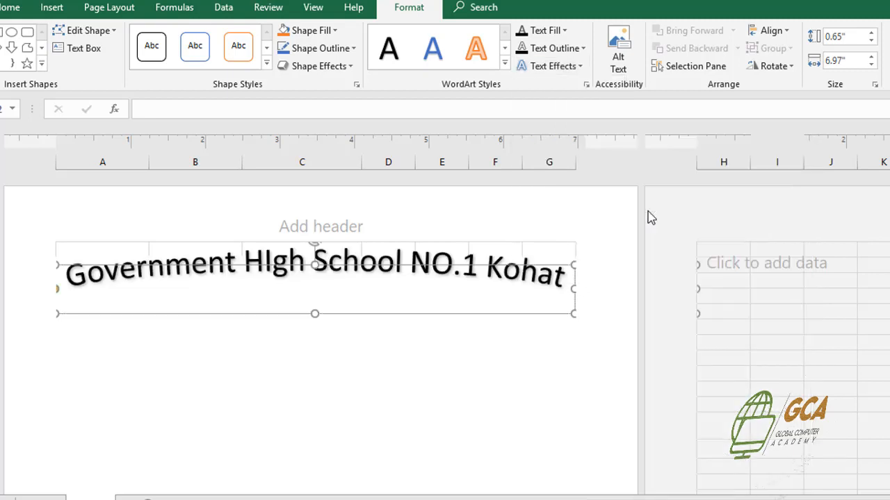
pyautogui.scroll(-3, 357, 289)
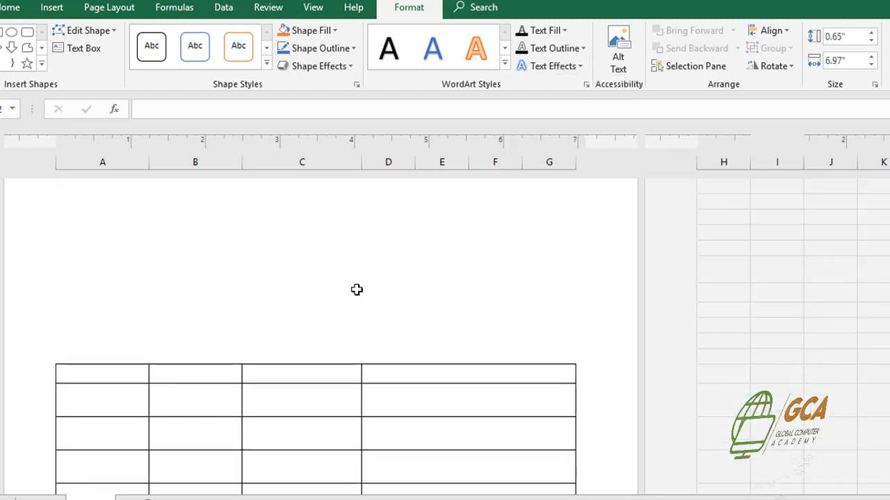
# - Insert the picture "VIdeo thumbnail size" from the Desktop onto the result card below the school title
pyautogui.scroll(3, 357, 290)
pyautogui.click(351, 369)
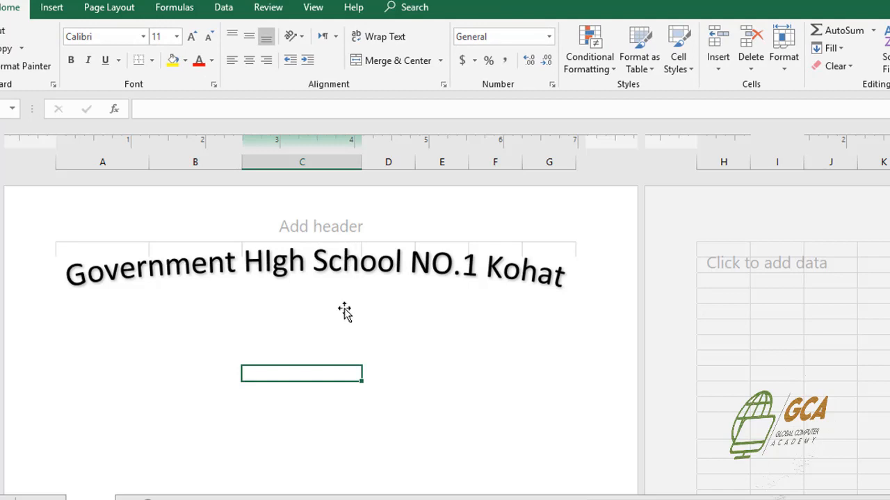
pyautogui.click(312, 318)
pyautogui.click(314, 339)
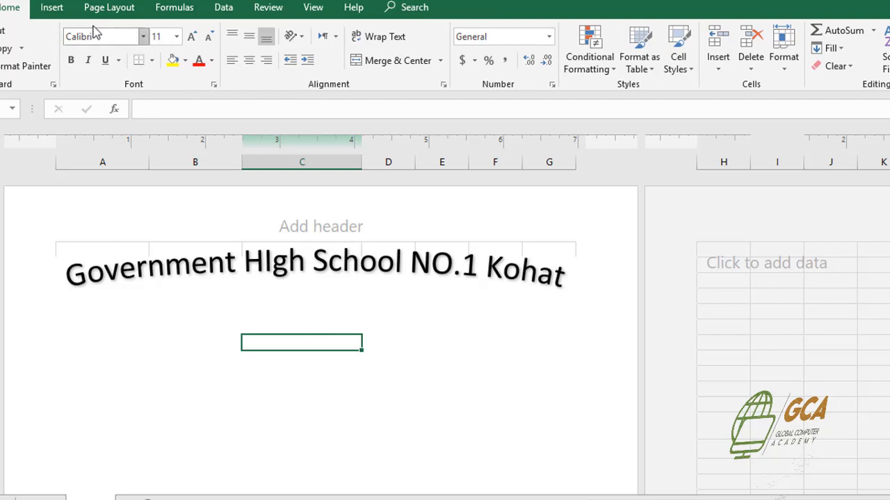
pyautogui.click(48, 11)
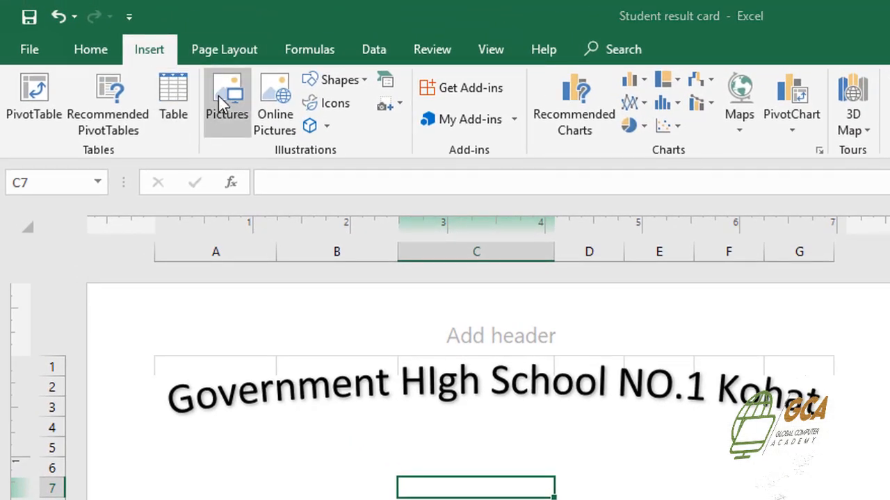
pyautogui.click(228, 111)
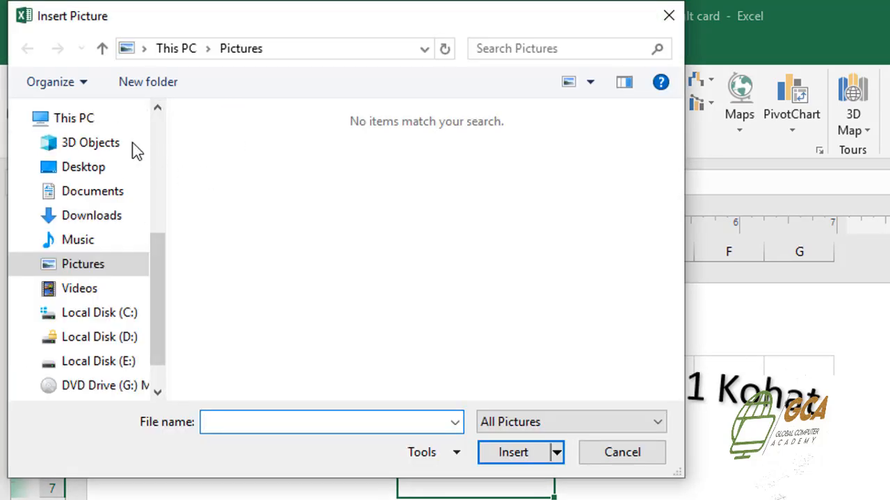
pyautogui.click(100, 169)
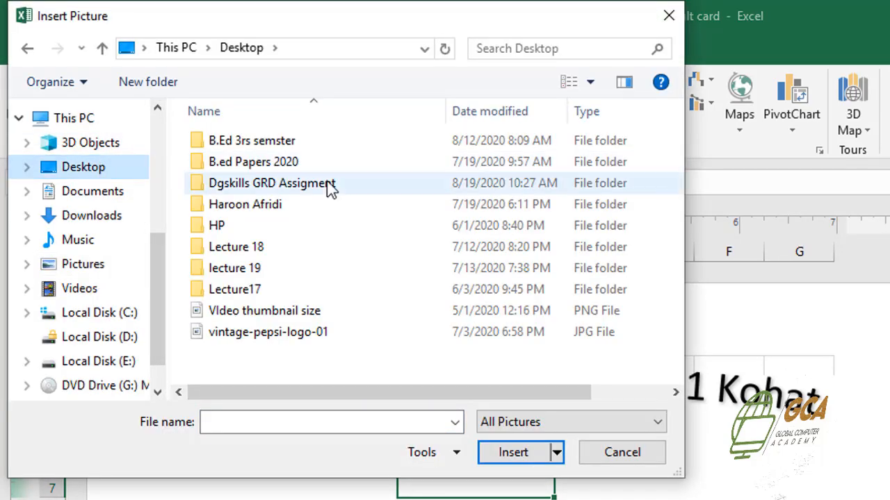
pyautogui.click(290, 314)
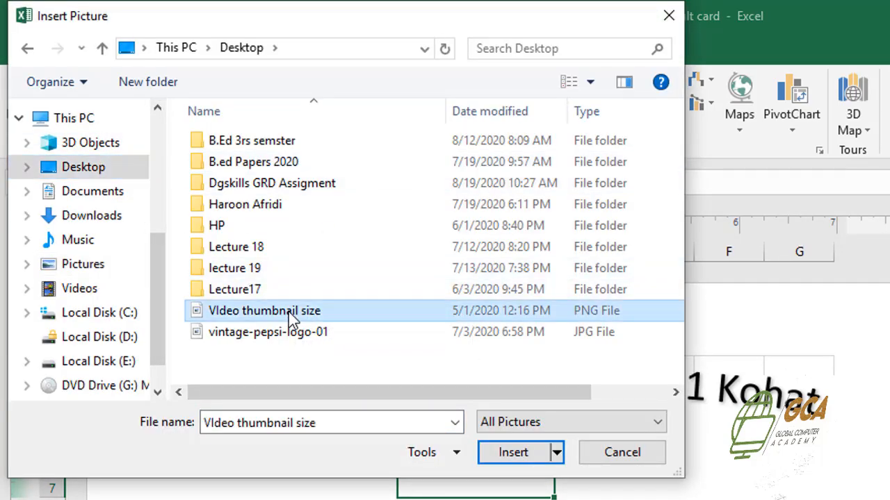
pyautogui.click(513, 453)
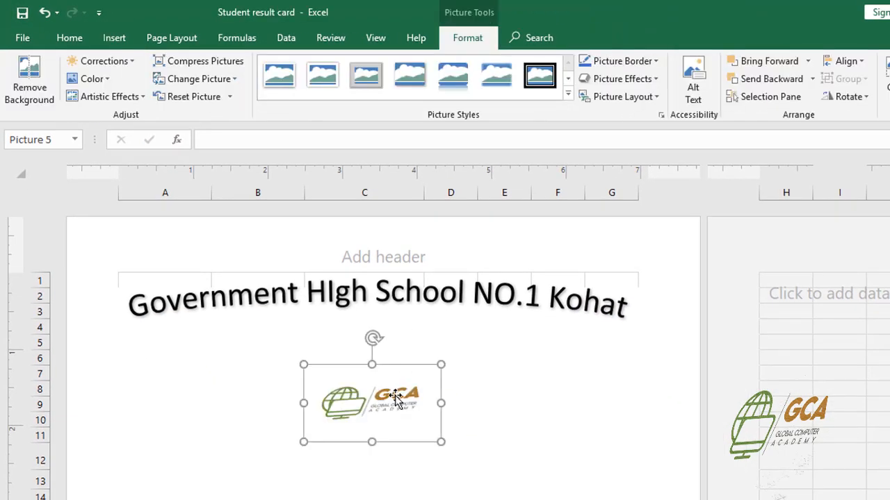
# - Move the inserted logo up to sit centered just beneath the arched school title, and deselect it
pyautogui.moveTo(393, 394); pyautogui.dragTo(390, 349)
pyautogui.scroll(-3, 446, 270)
pyautogui.scroll(3, 446, 270)
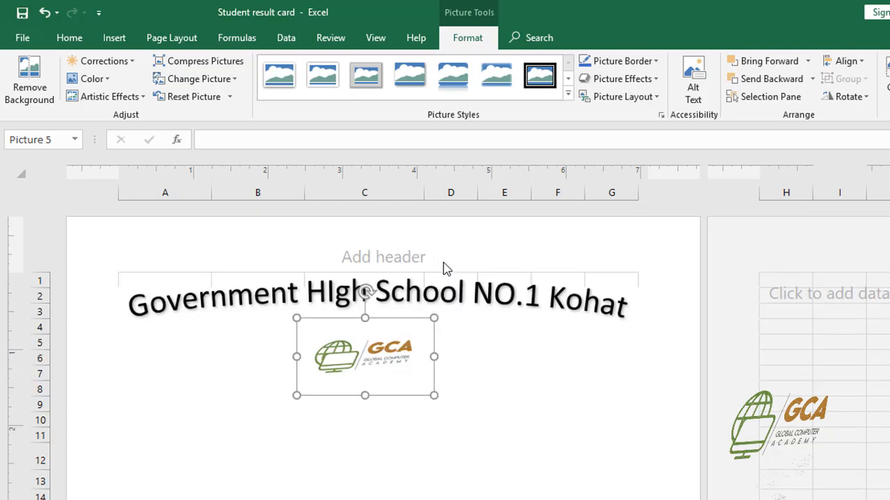
pyautogui.scroll(-3, 442, 264)
pyautogui.scroll(3, 443, 264)
pyautogui.click(349, 414)
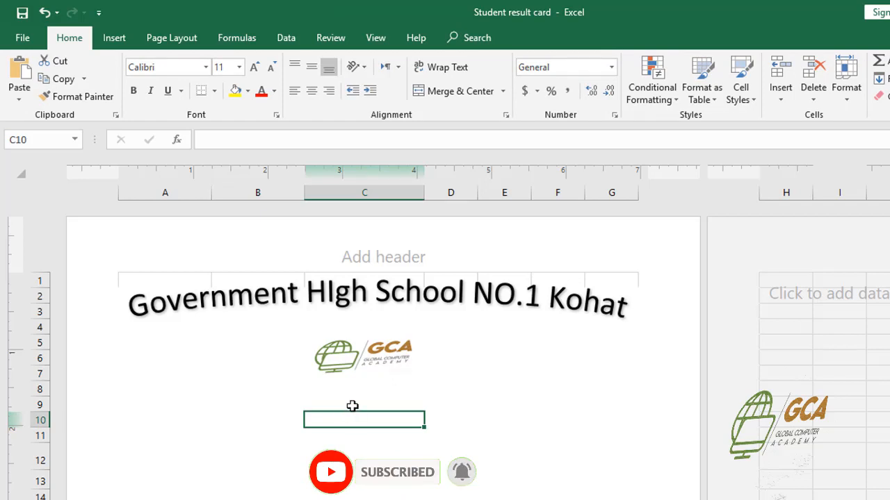
pyautogui.click(333, 375)
pyautogui.click(268, 431)
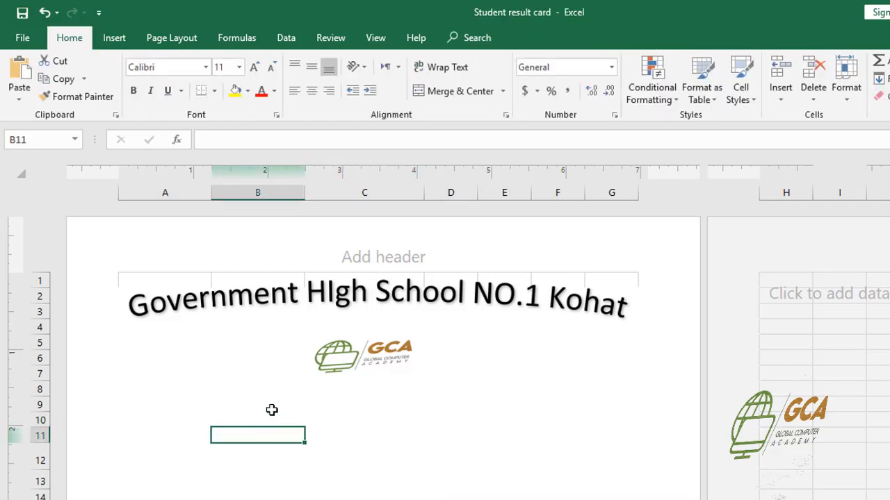
# - Enter the heading "Detailed Marks Certificate" in cell B9 below the logo
pyautogui.click(272, 410)
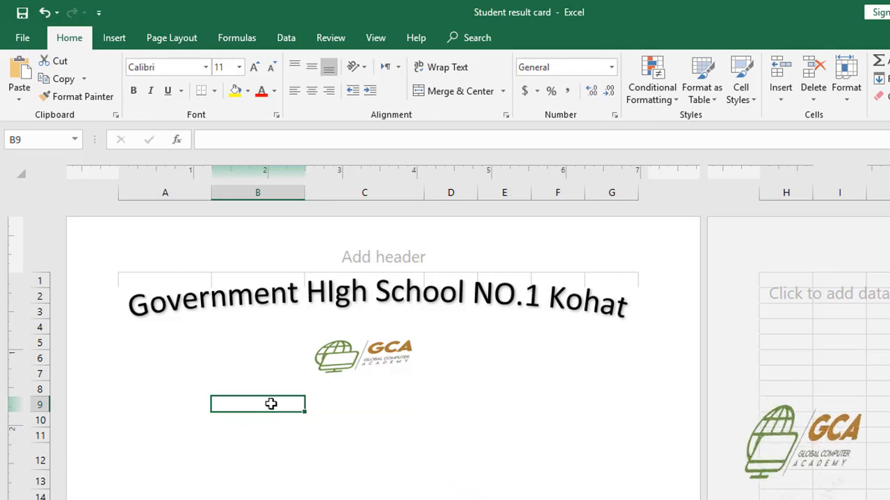
pyautogui.write('Da')
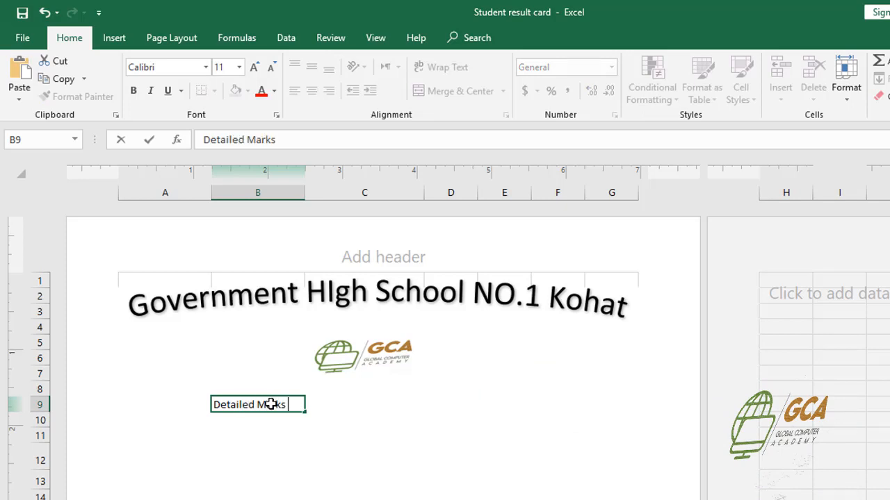
pyautogui.write('tailed Marks Certificate')
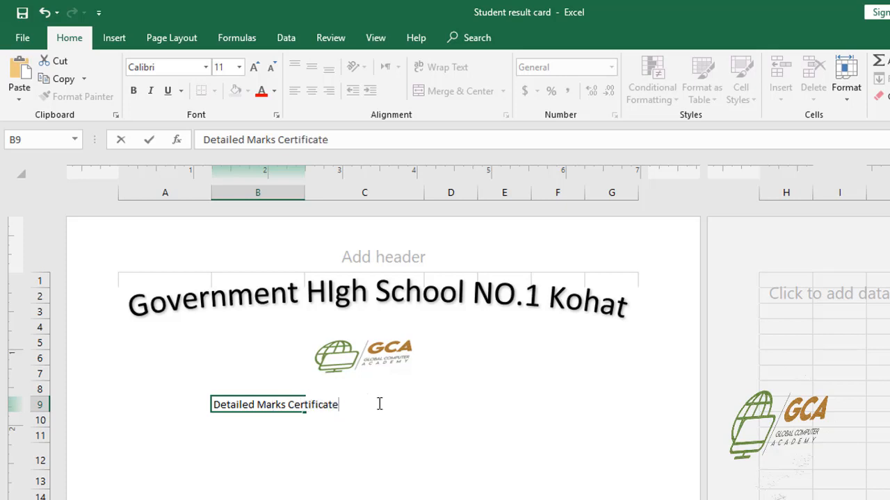
pyautogui.click(240, 435)
pyautogui.click(228, 412)
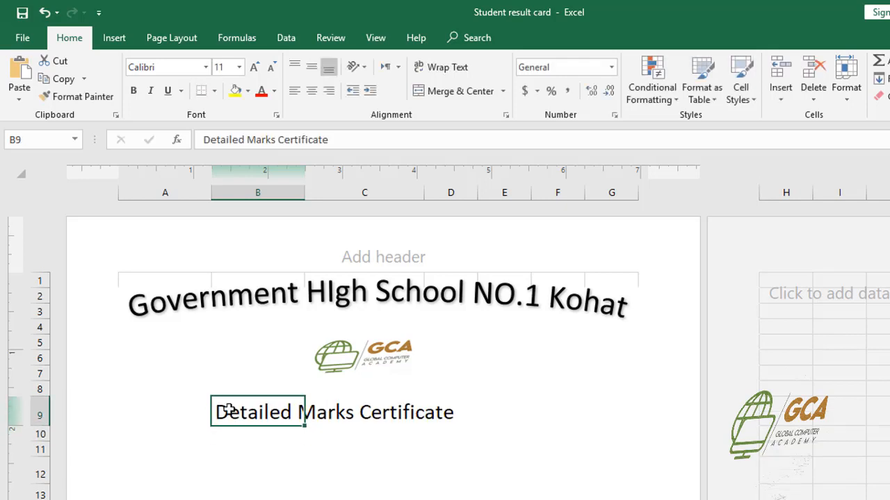
# - Make the Detailed Marks Certificate heading row bold across A9:G9
pyautogui.moveTo(228, 411); pyautogui.dragTo(532, 421)
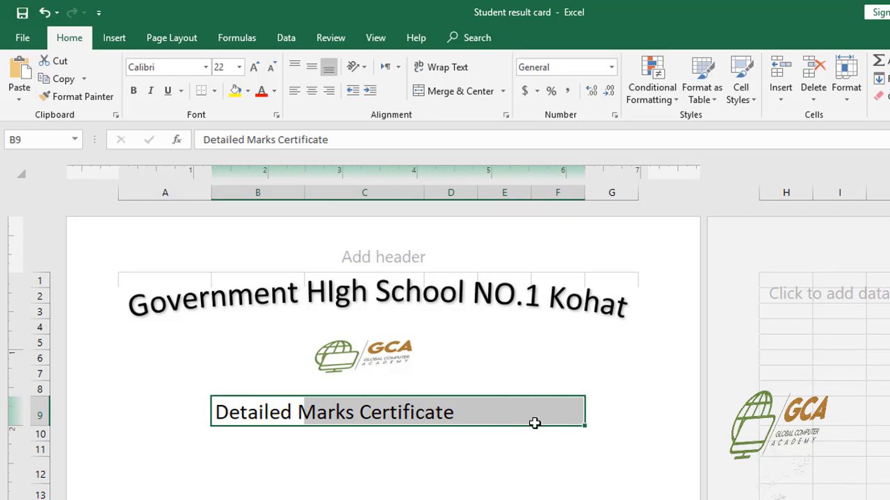
pyautogui.moveTo(153, 405); pyautogui.dragTo(608, 421)
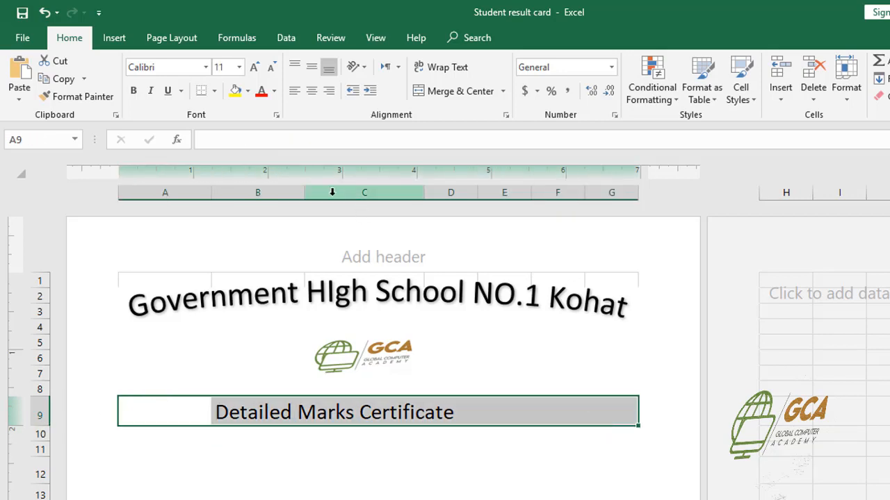
pyautogui.click(312, 91)
pyautogui.click(312, 91)
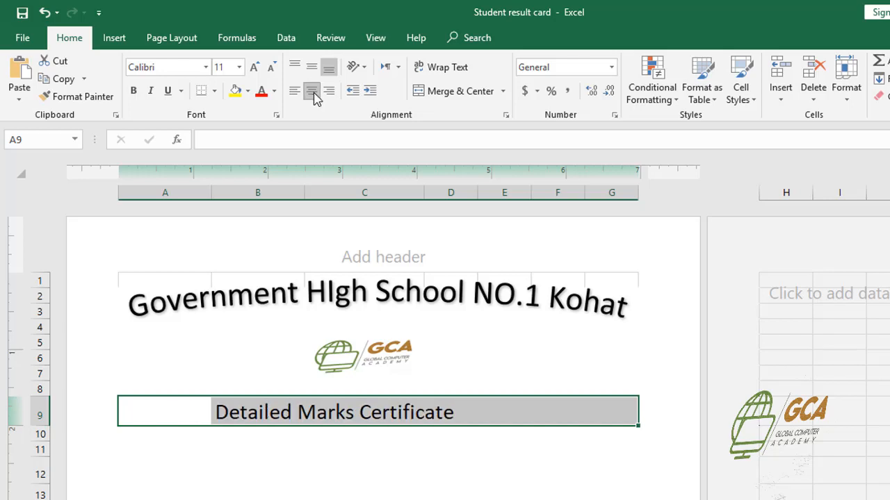
pyautogui.click(133, 91)
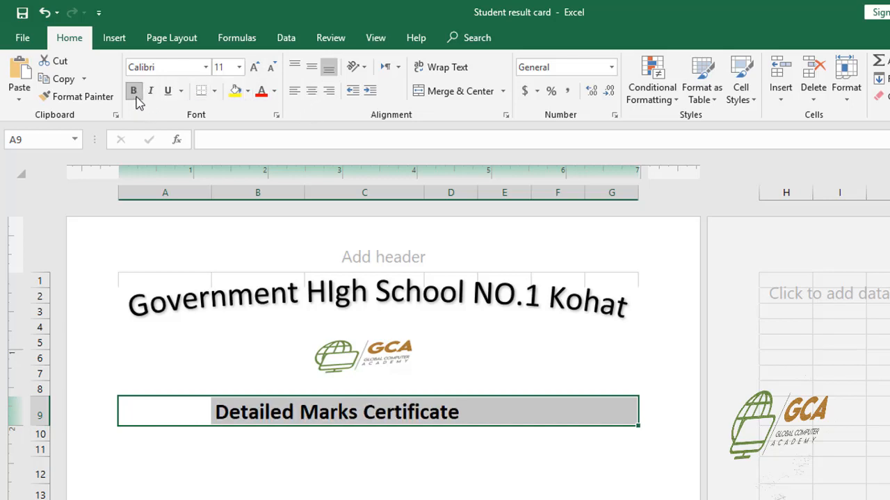
# - Enter "Exam Annual 2020" in the merged cell A12 below the certificate heading
pyautogui.click(377, 463)
pyautogui.scroll(-3, 380, 448)
pyautogui.scroll(1, 378, 420)
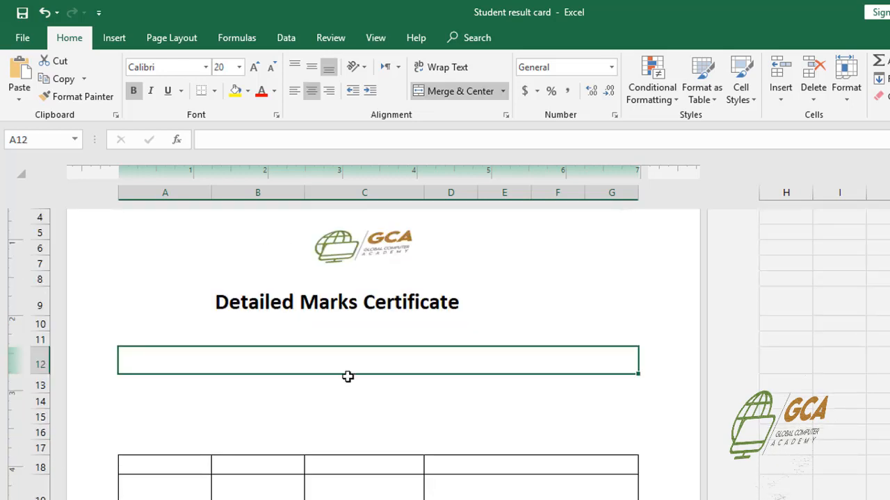
pyautogui.doubleClick(292, 356)
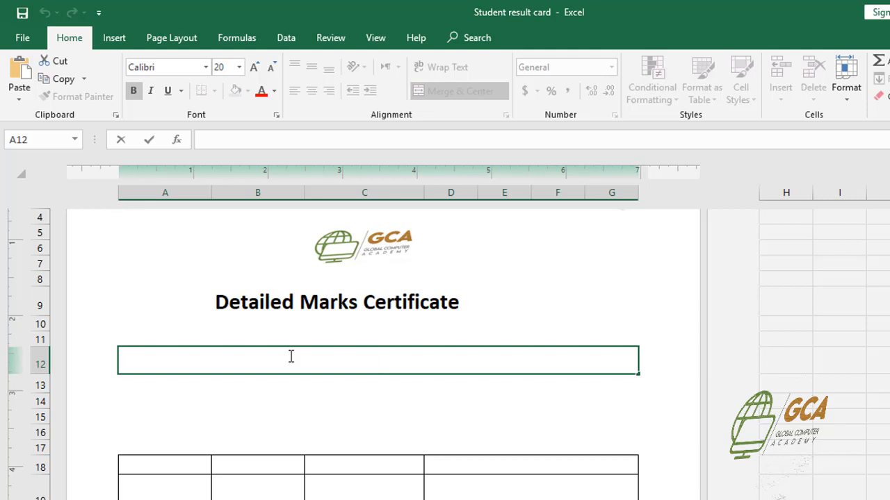
pyautogui.write('Exam Annual')
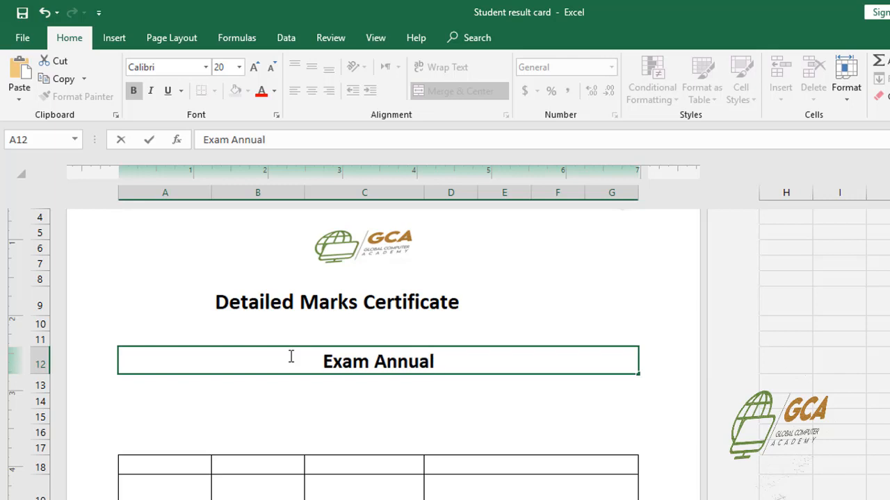
pyautogui.write(' 2020')
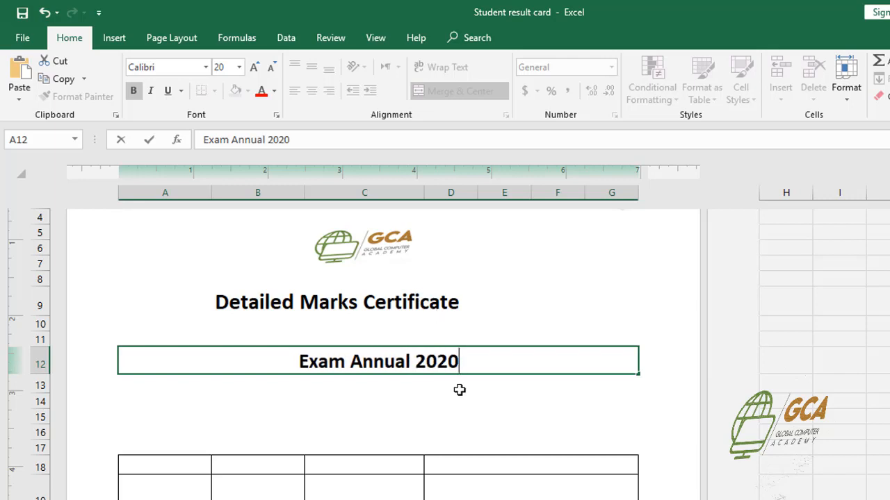
pyautogui.click(459, 390)
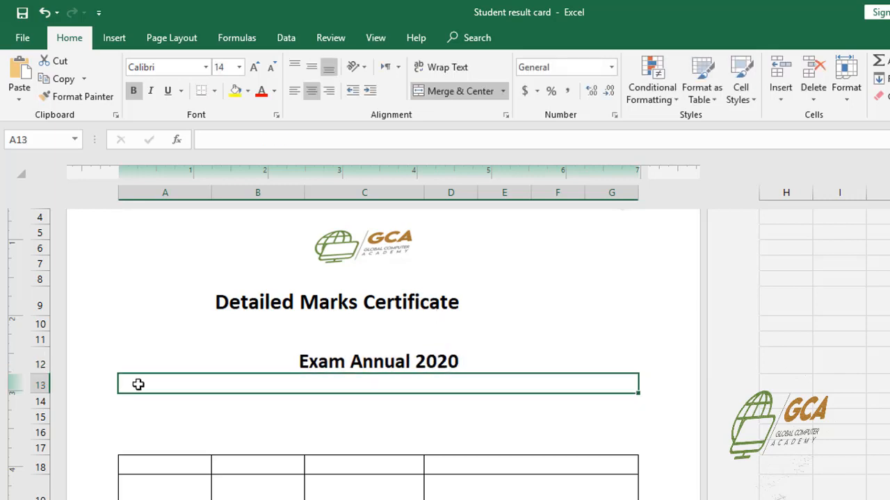
# - Enter the labels "Name" in cell A14 and "Father Name" in cell A15
pyautogui.click(173, 414)
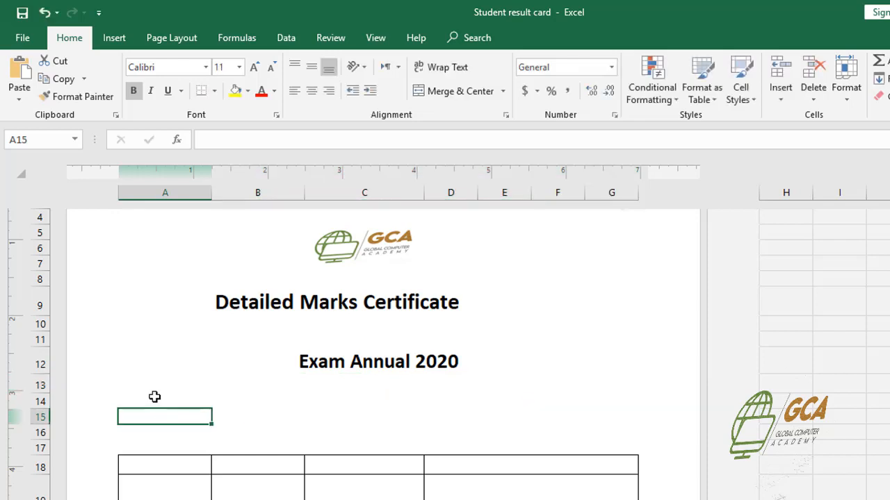
pyautogui.click(154, 397)
pyautogui.doubleClick(155, 402)
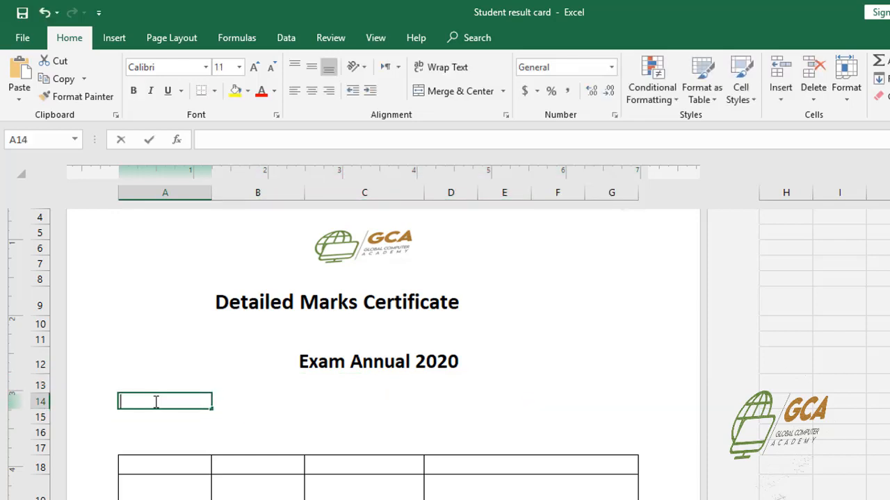
pyautogui.write('Name')
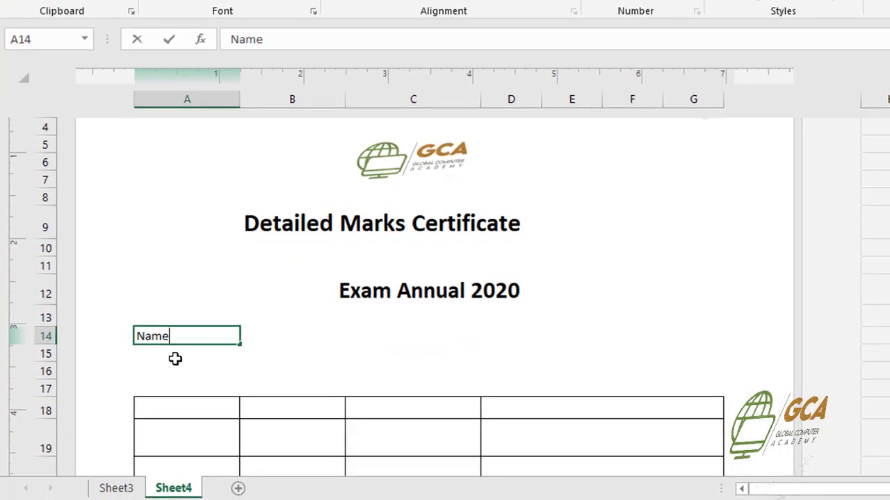
pyautogui.click(170, 375)
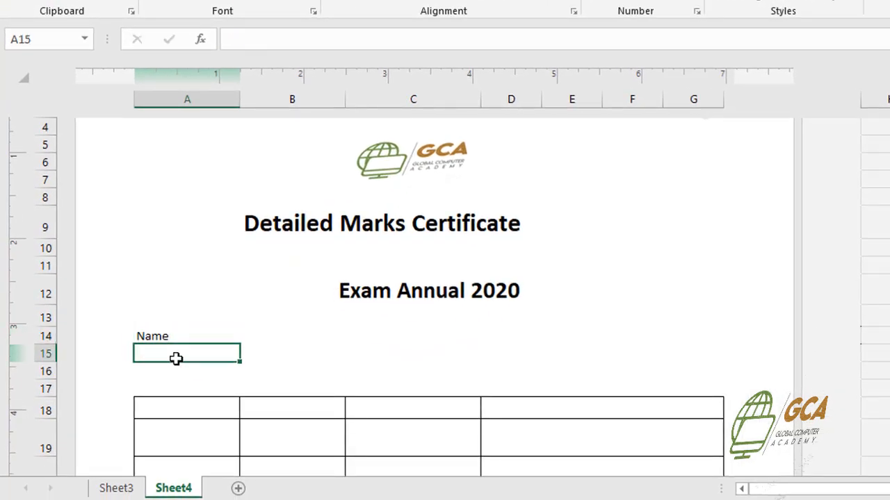
pyautogui.write('Father Name')
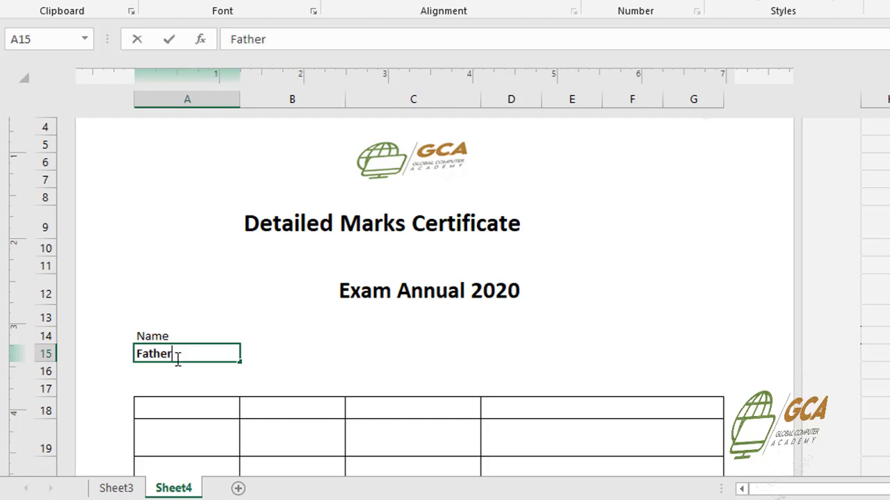
pyautogui.click(340, 369)
# - Enter the labels "Roll NO" in cell E14 and "Class" in cell E15
pyautogui.click(584, 331)
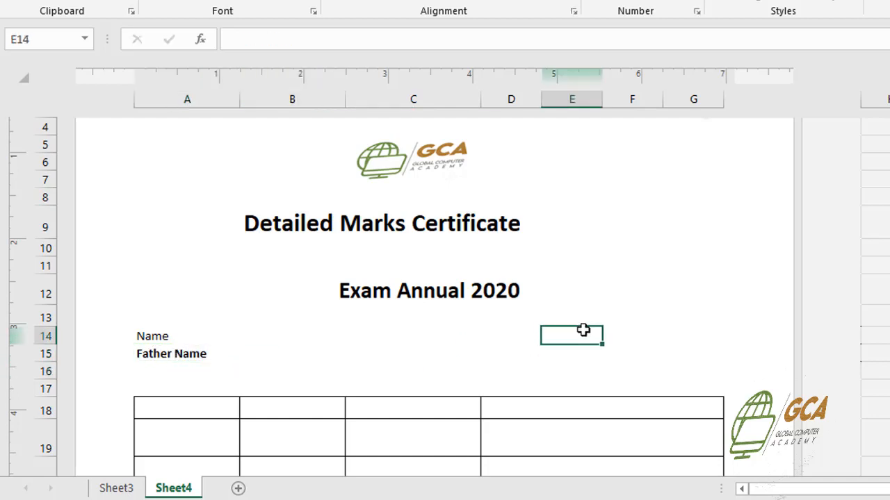
pyautogui.write('Ro')
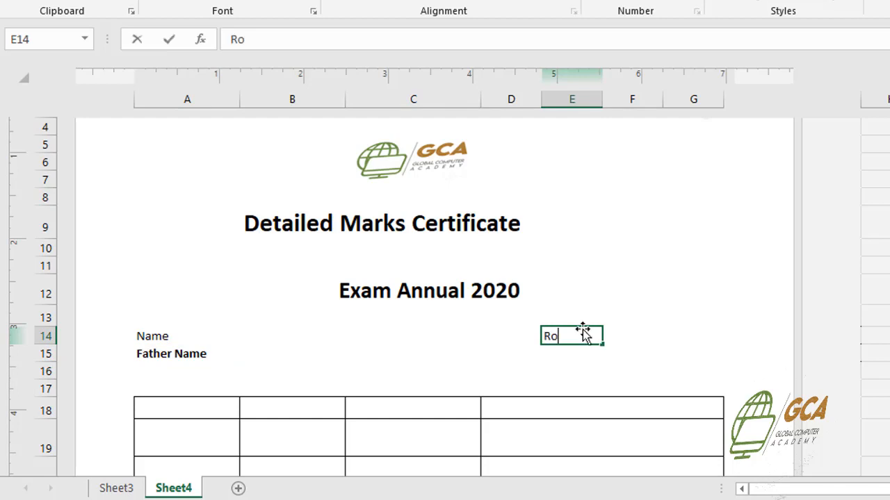
pyautogui.write('ll NO')
pyautogui.click(563, 358)
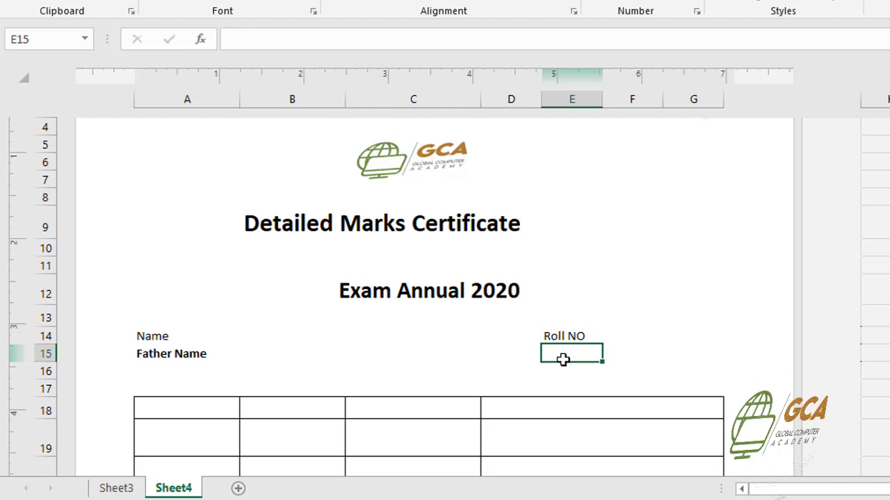
pyautogui.write('CLass')
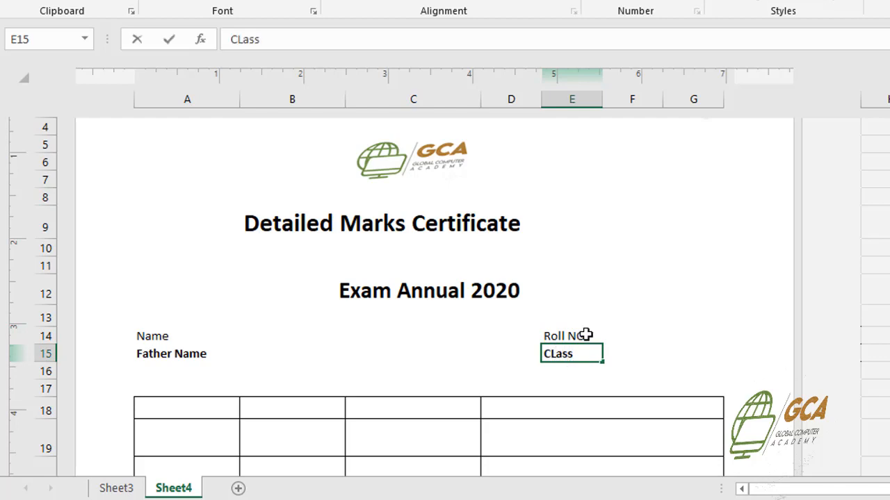
pyautogui.click(611, 337)
pyautogui.click(568, 337)
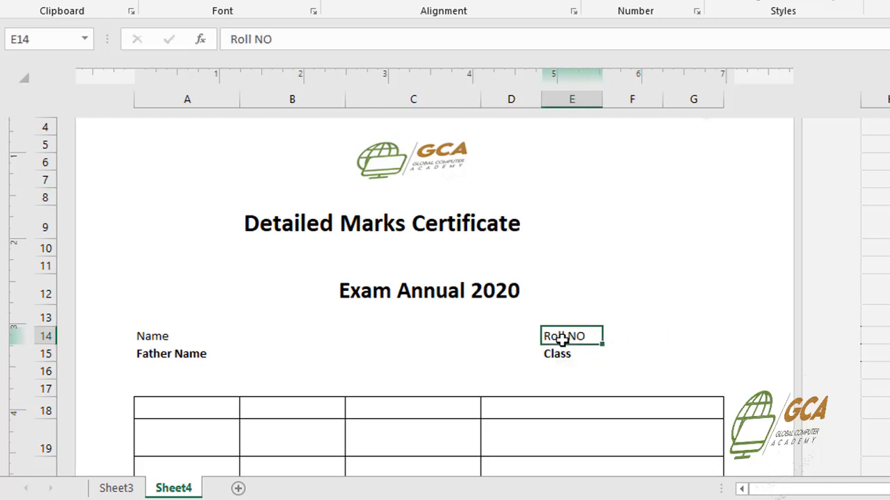
# - Select the roll number cell F14 on the card, and switch to Sheet3 to view the student records
pyautogui.click(625, 332)
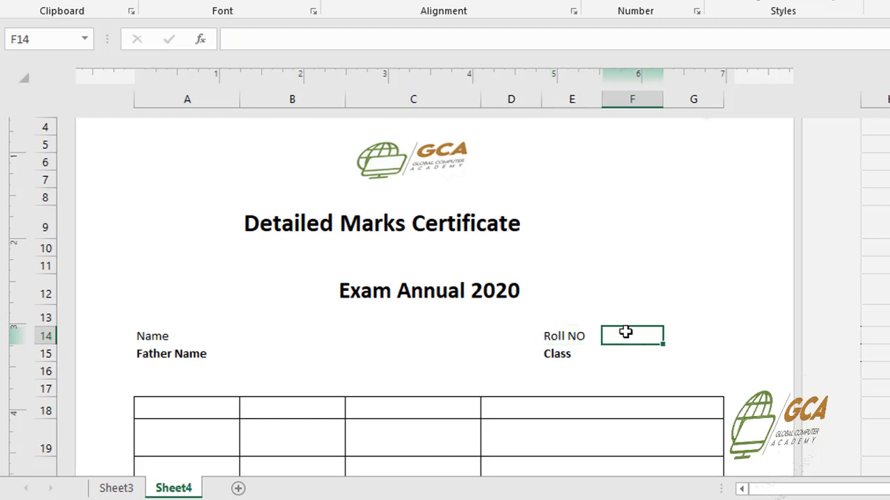
pyautogui.click(590, 339)
pyautogui.click(619, 336)
pyautogui.click(112, 489)
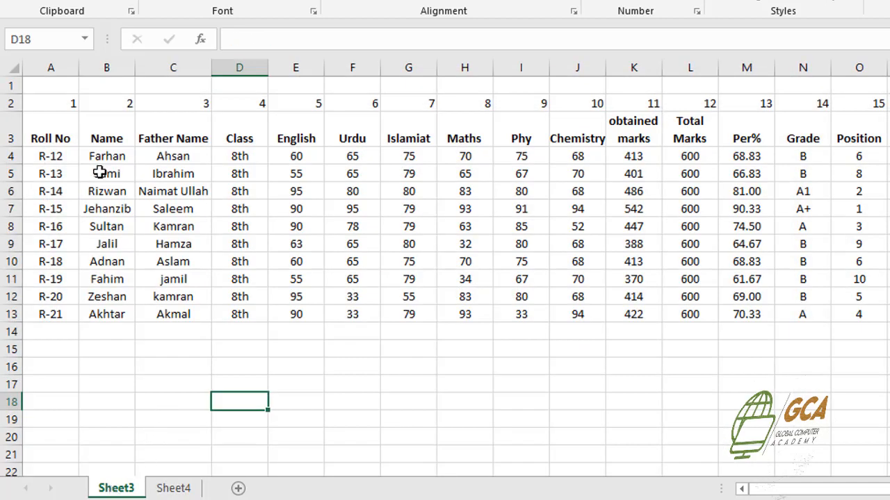
# - Copy the first student's roll number from cell A4 on Sheet3 into cell F14 on Sheet4
pyautogui.click(50, 158)
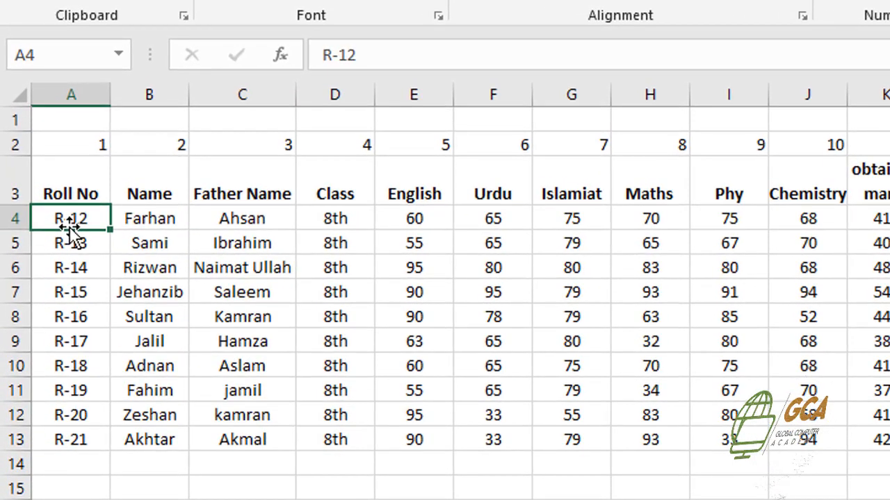
pyautogui.hotkey('ctrl', 'c')
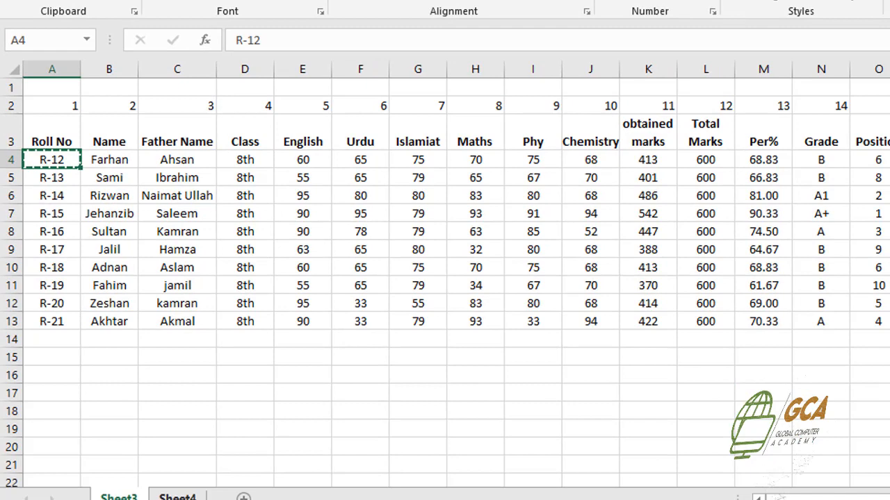
pyautogui.click(174, 496)
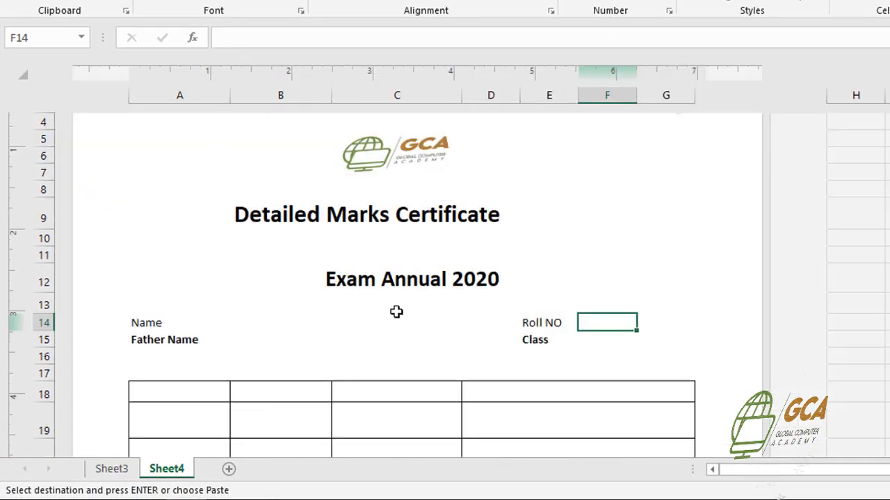
pyautogui.hotkey('ctrl', 'v')
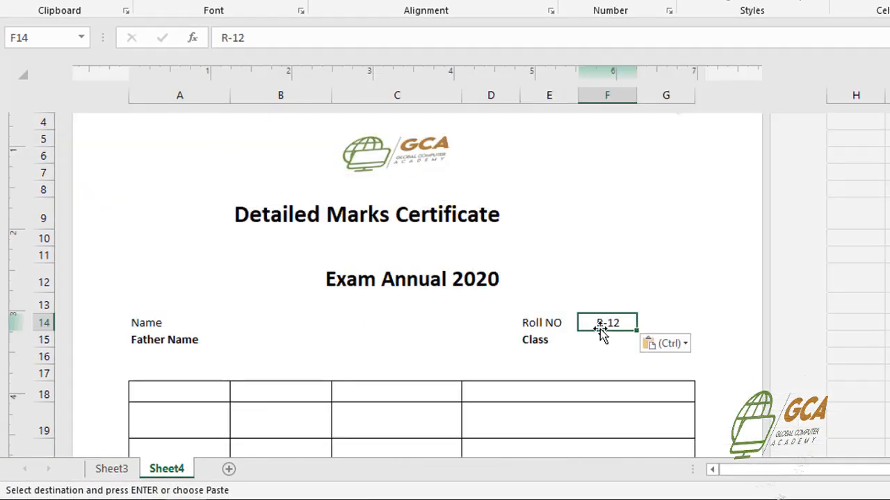
pyautogui.click(596, 341)
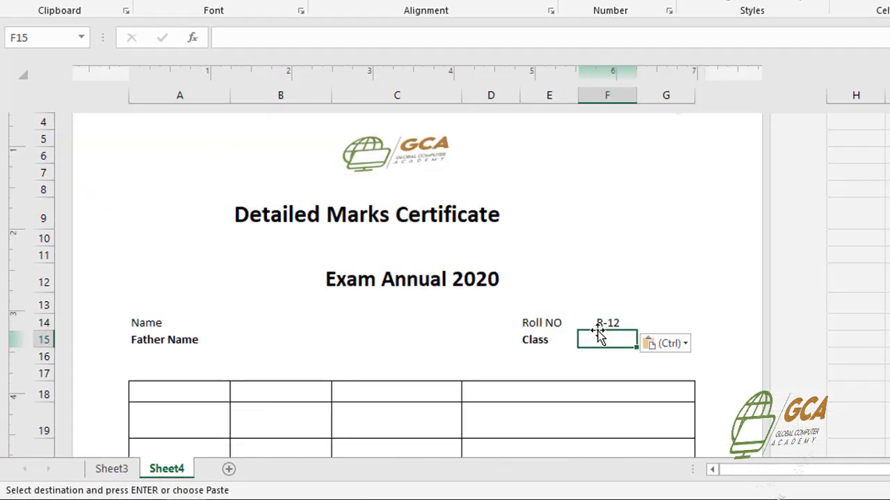
# - Enter the table headings "Subjects" in cell A18 and "Obtained Marks" in cell B18
pyautogui.click(203, 393)
pyautogui.write('Su')
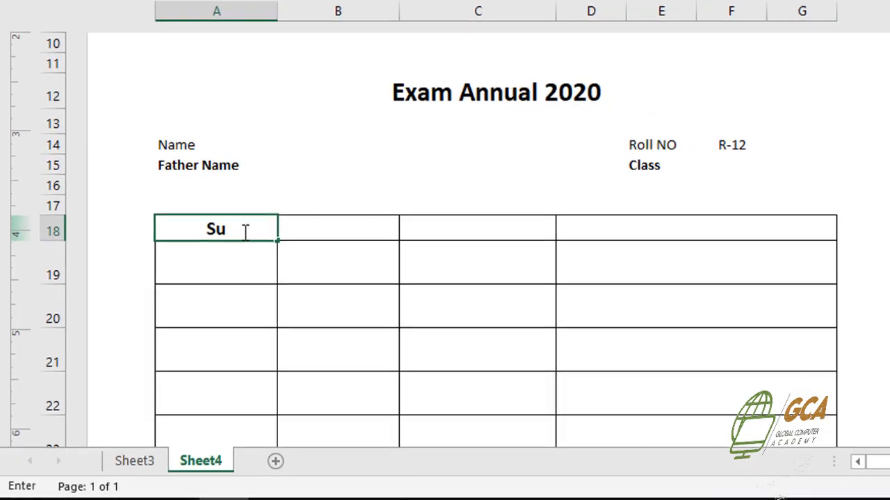
pyautogui.write('bjects')
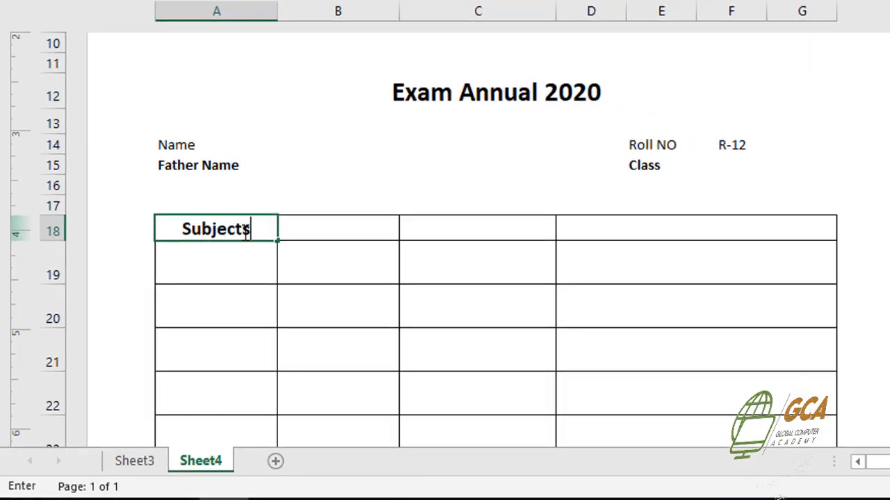
pyautogui.press('Tab')
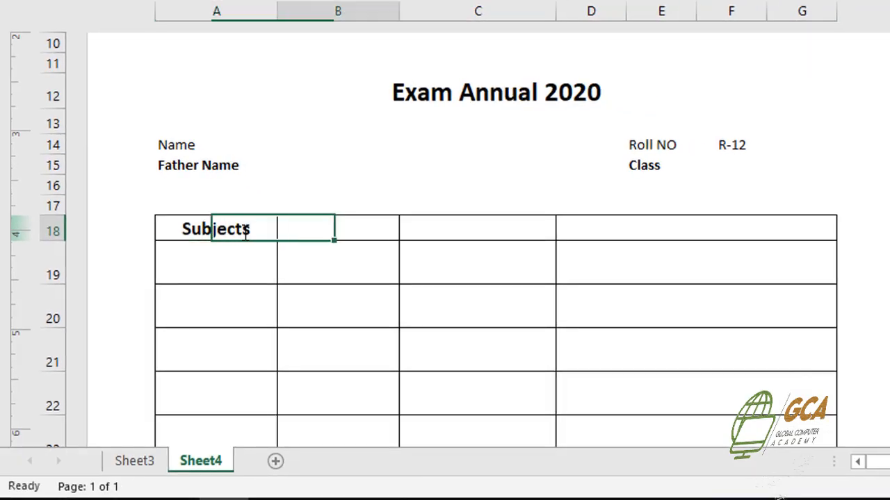
pyautogui.scroll(-1, 318, 244)
pyautogui.write('Obtai')
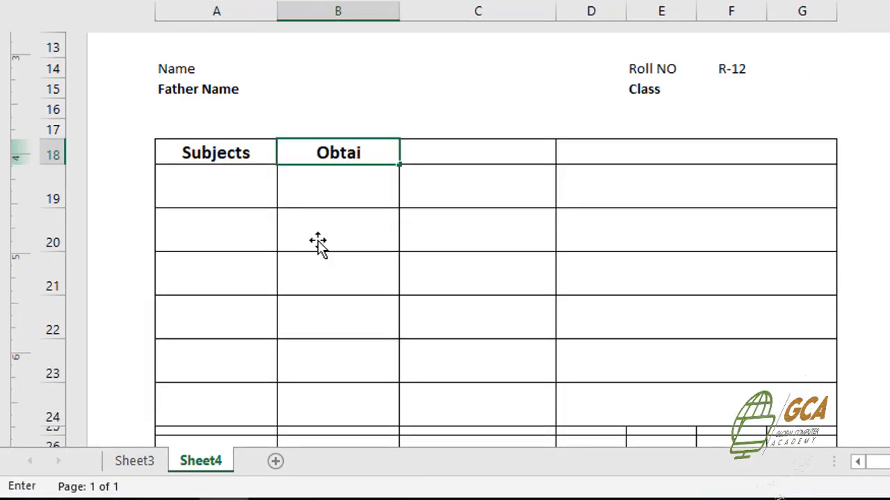
pyautogui.write('ned Marks')
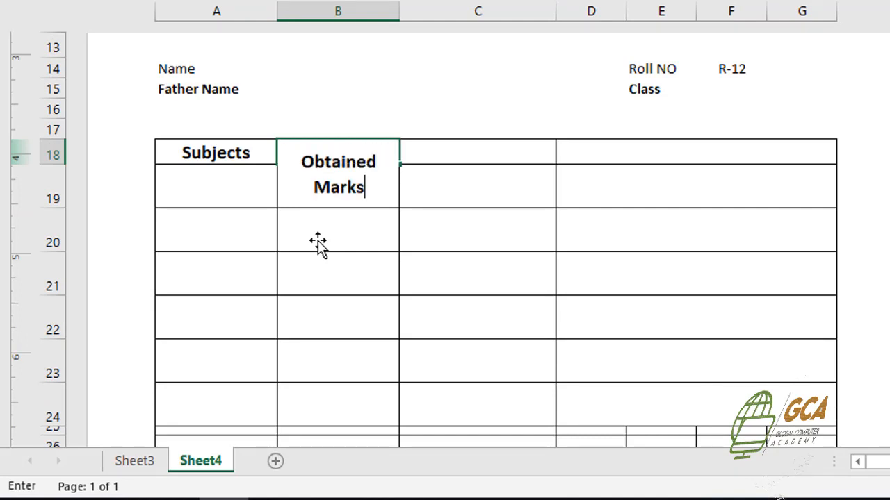
# - Enter the heading "Total marks" in cell C18 of the marks table
pyautogui.click(446, 155)
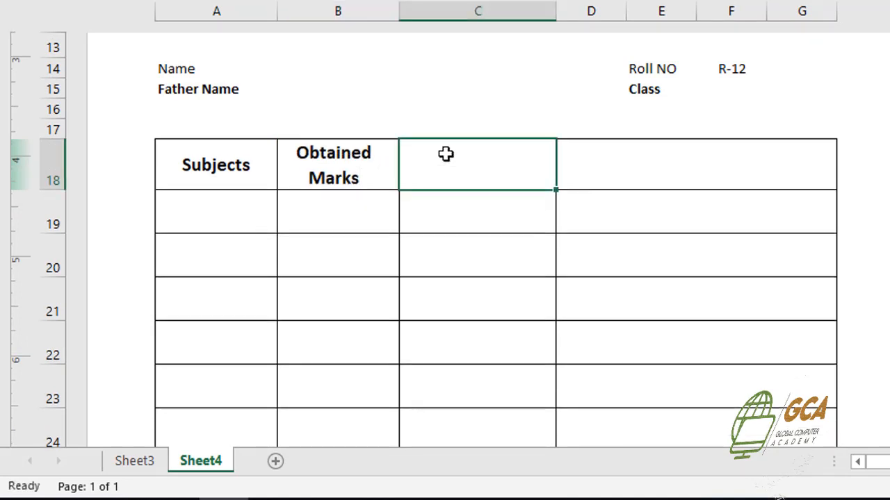
pyautogui.doubleClick(473, 164)
pyautogui.write('Total ')
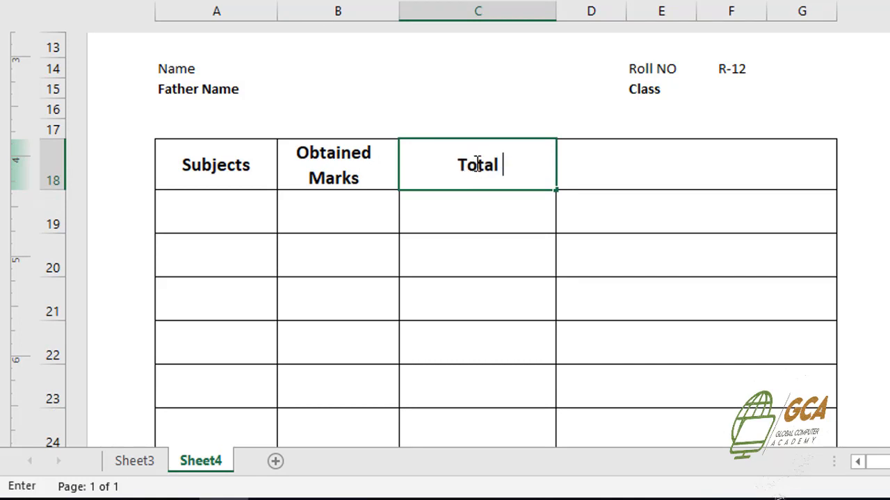
pyautogui.write('mark')
pyautogui.press('BackSpace')
pyautogui.press('BackSpace')
pyautogui.press('BackSpace')
pyautogui.press('BackSpace')
pyautogui.press('BackSpace')
pyautogui.write('marks')
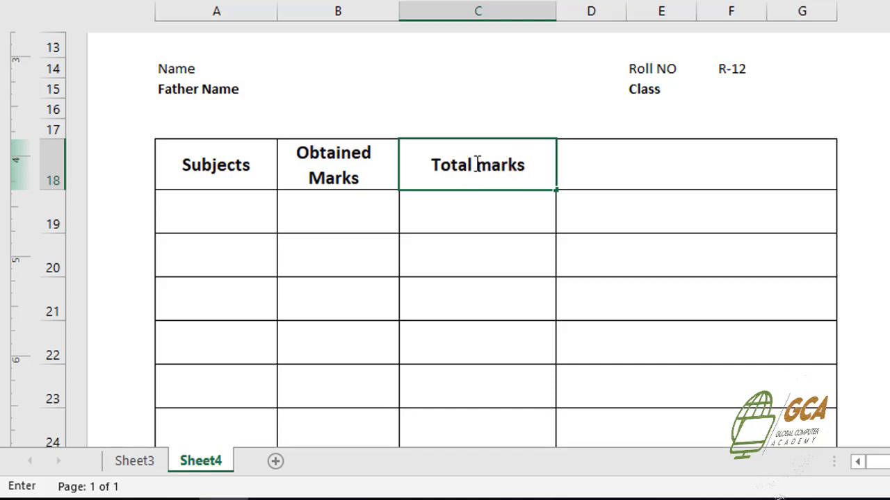
# - Enter the heading "Remarks" in the merged cell D18, and select cell A19 below the Subjects heading
pyautogui.click(620, 166)
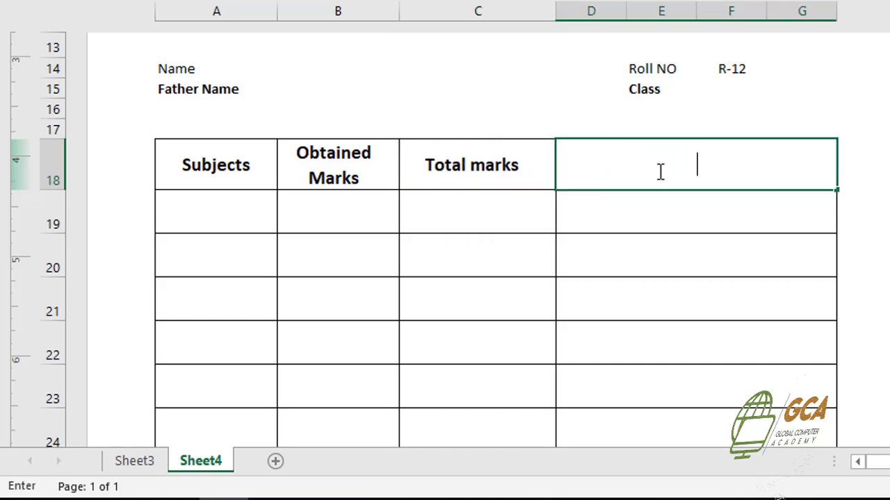
pyautogui.write('Remarks')
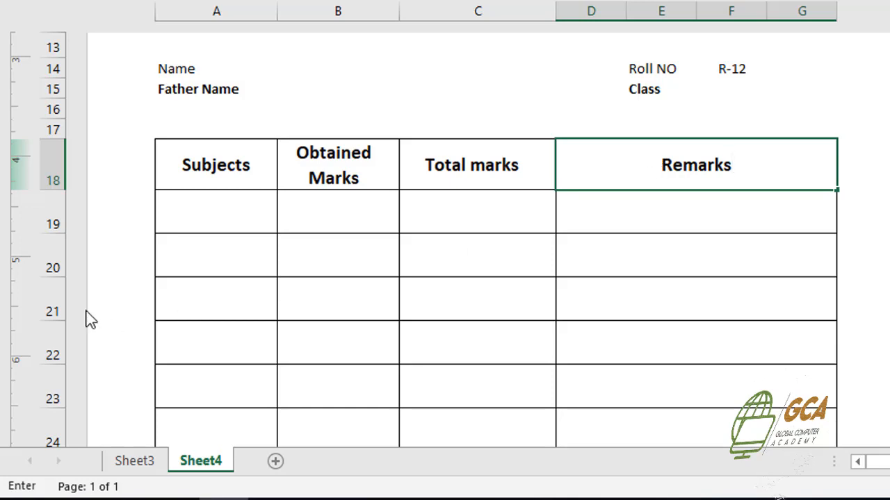
pyautogui.click(207, 202)
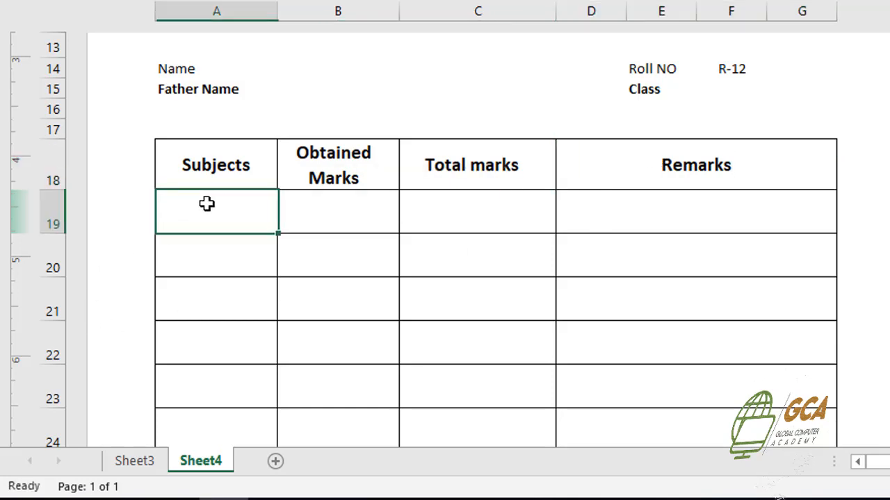
pyautogui.scroll(-1, 209, 203)
pyautogui.scroll(-1, 209, 203)
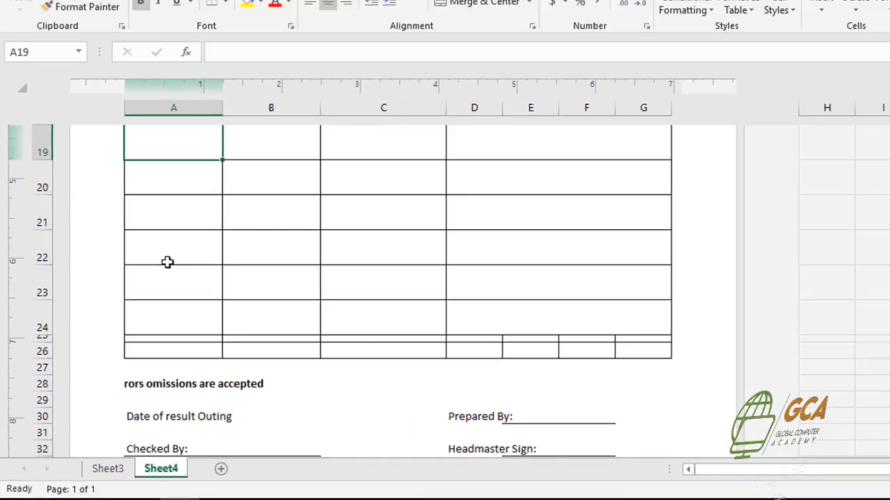
pyautogui.scroll(1, 209, 203)
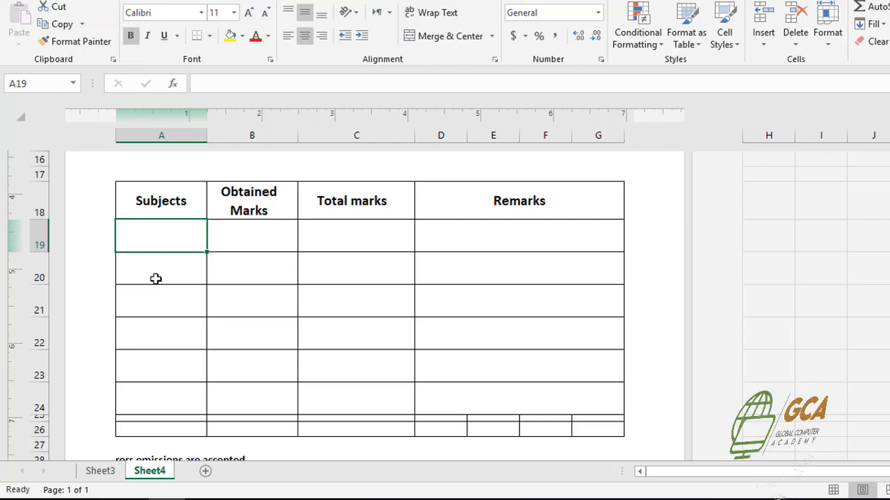
# - Copy the subject headings English through Chemistry (E3:J3) from Sheet3
pyautogui.scroll(-1, 156, 278)
pyautogui.click(108, 476)
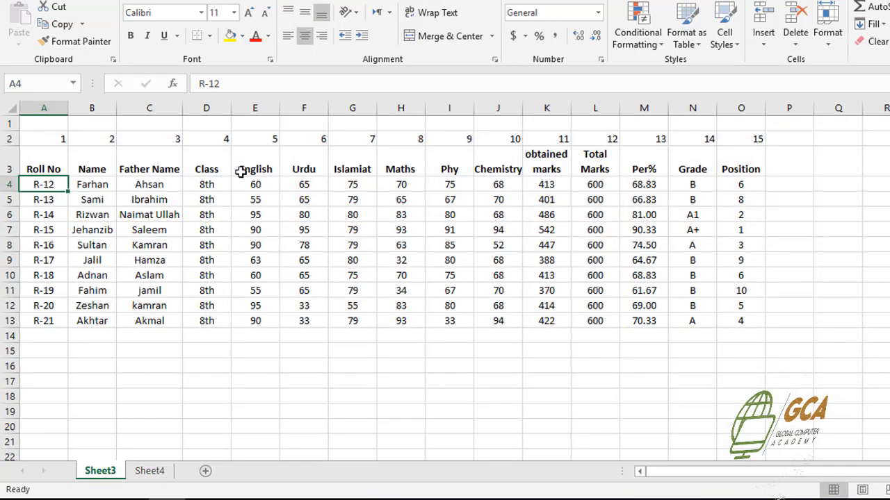
pyautogui.moveTo(240, 172); pyautogui.dragTo(498, 171)
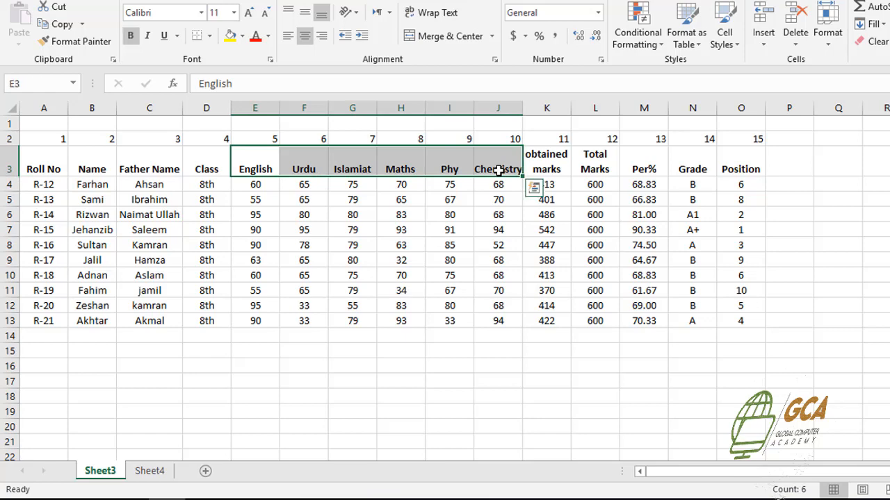
pyautogui.hotkey('ctrl', 'c')
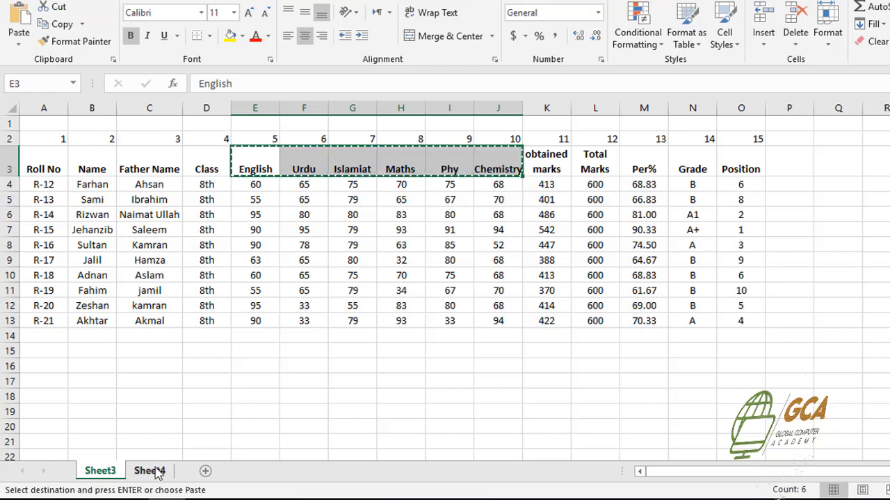
# - Paste the copied subject headings transposed into the Subjects column of Sheet4, starting at cell A19
pyautogui.click(153, 471)
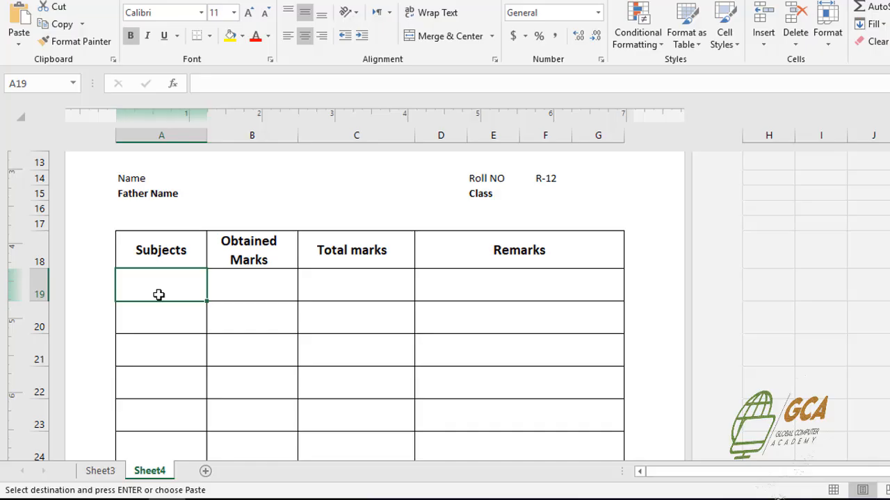
pyautogui.hotkey('ctrl', 'alt', 'v')
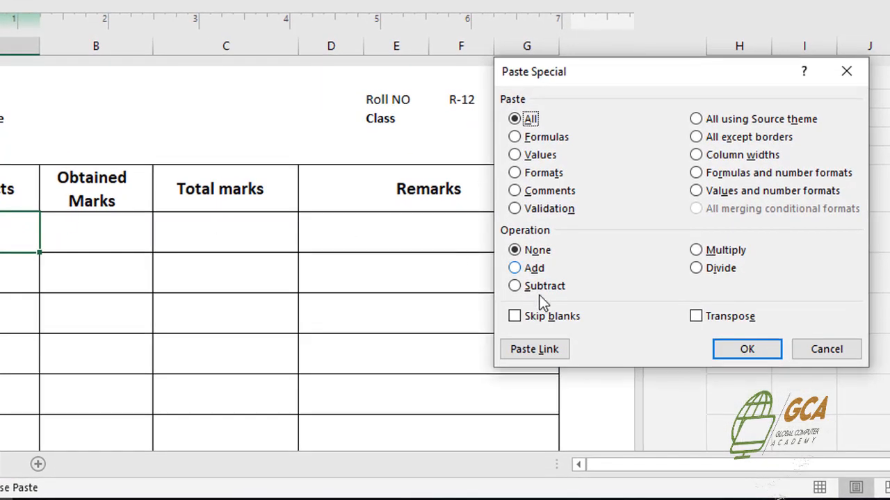
pyautogui.click(696, 316)
pyautogui.click(747, 350)
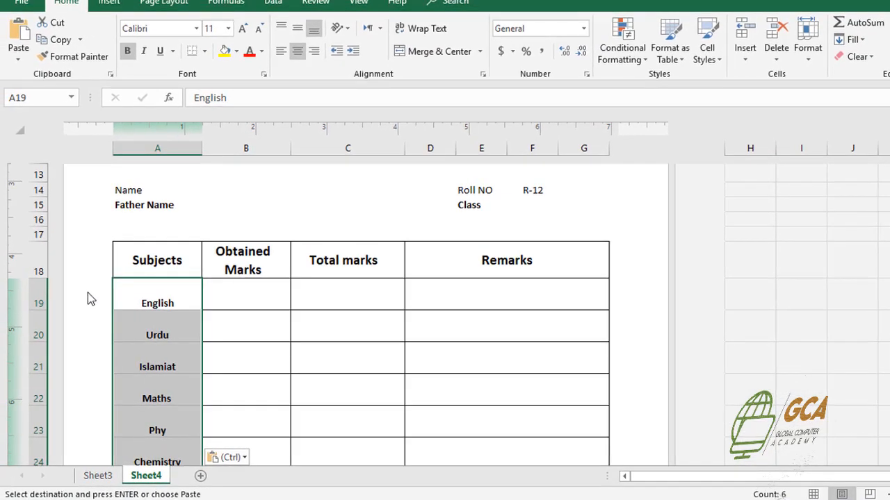
pyautogui.scroll(-1, 229, 274)
pyautogui.scroll(1, 208, 234)
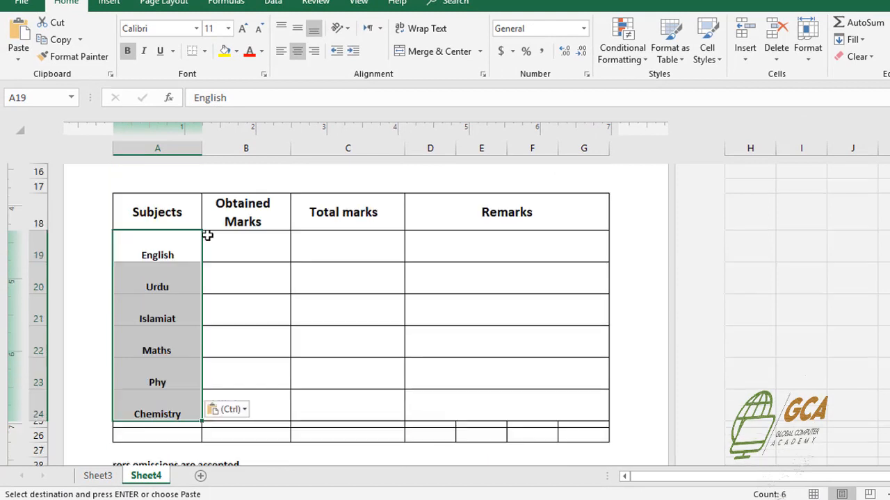
pyautogui.click(232, 252)
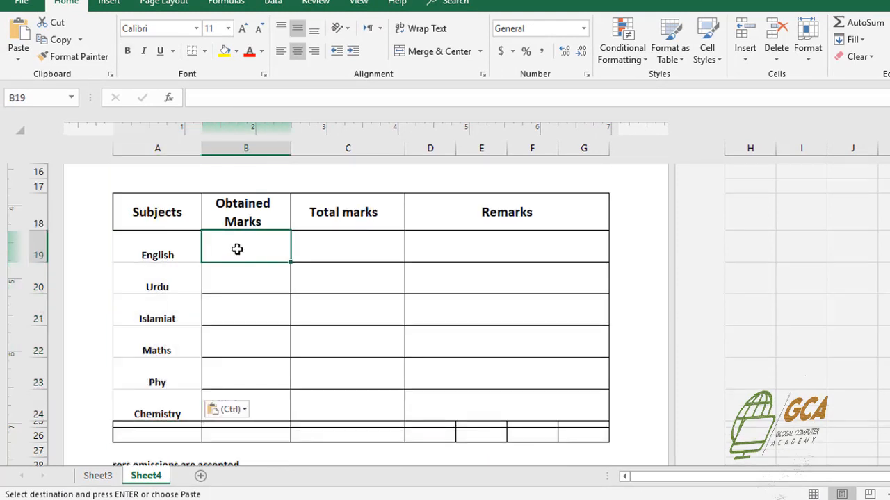
pyautogui.doubleClick(237, 249)
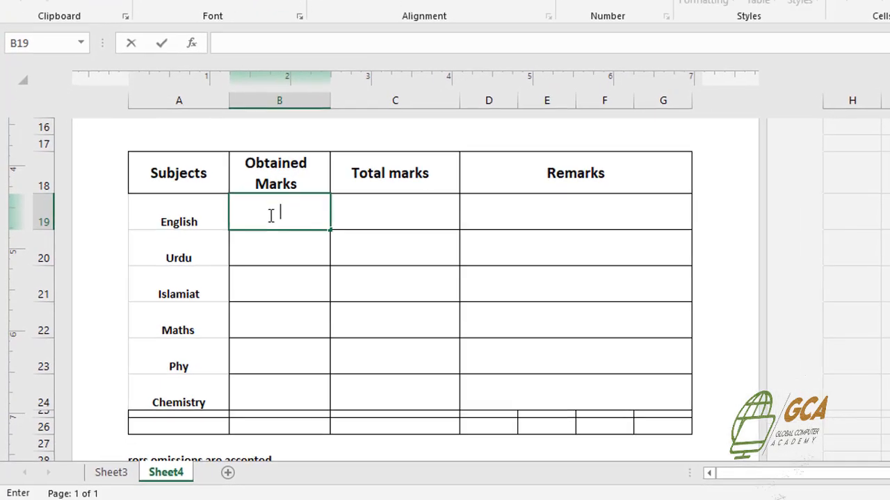
pyautogui.scroll(1, 237, 250)
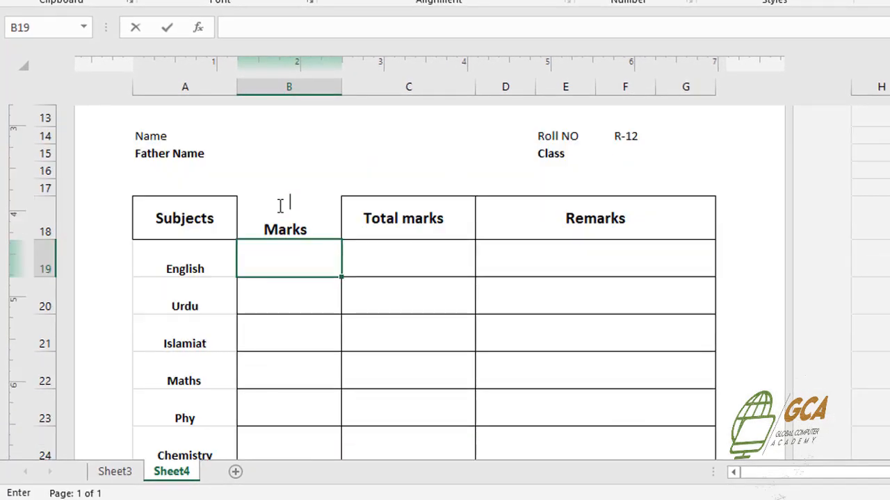
pyautogui.scroll(-1, 282, 215)
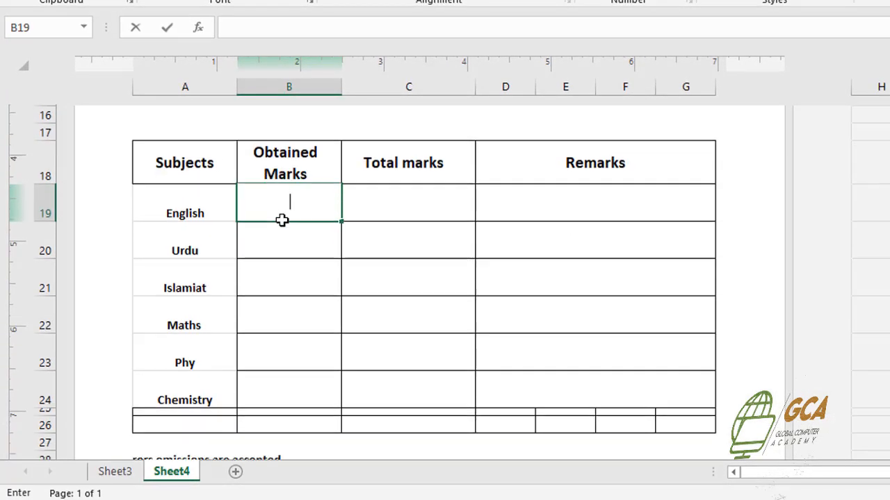
pyautogui.click(407, 202)
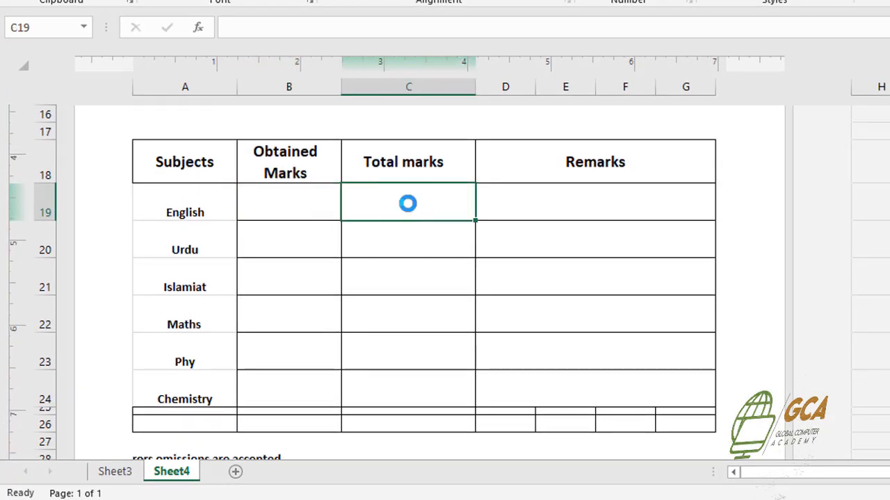
# - Start a VLOOKUP formula in cell B14 beside Name, using the roll number cell F14 as lookup value
pyautogui.scroll(1, 393, 222)
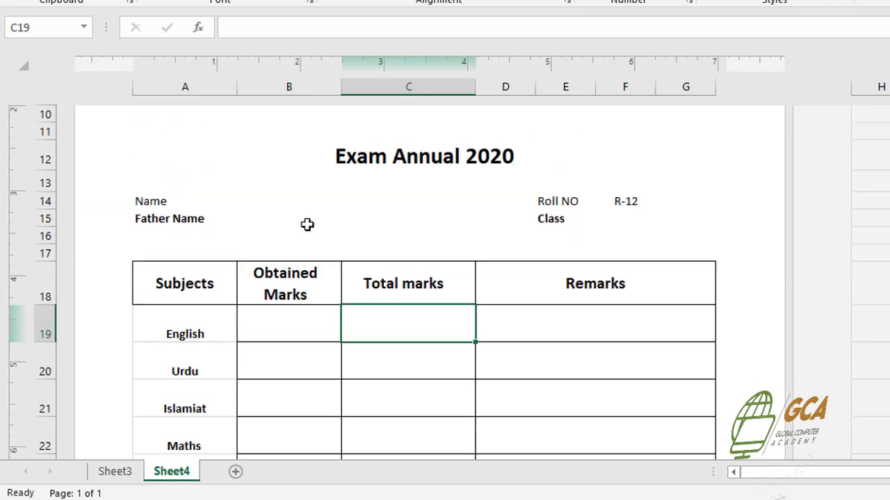
pyautogui.scroll(2, 308, 224)
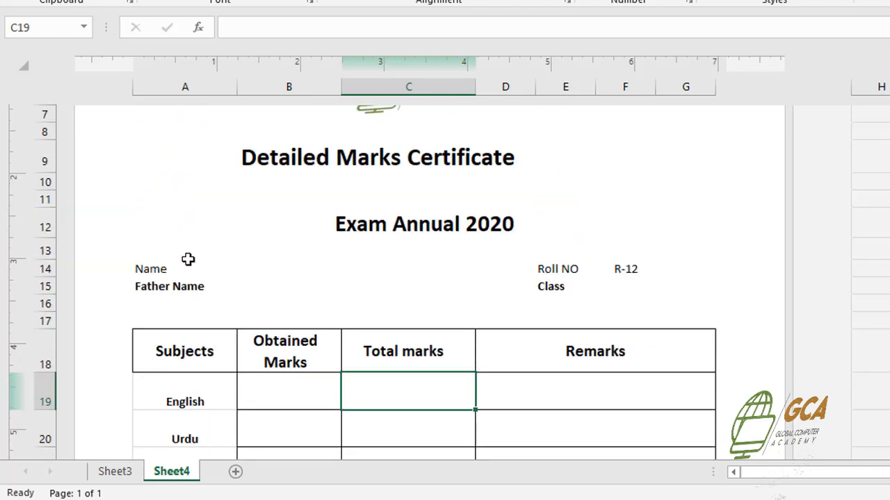
pyautogui.click(245, 267)
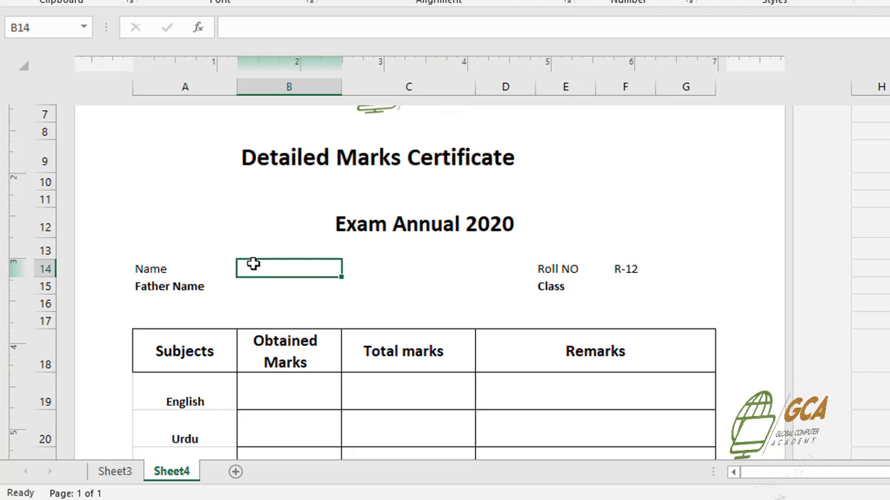
pyautogui.doubleClick(257, 268)
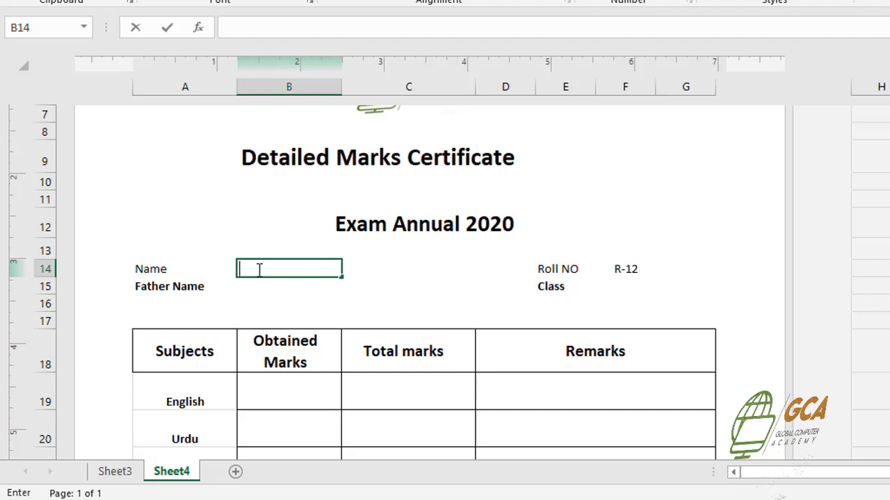
pyautogui.write('=vl')
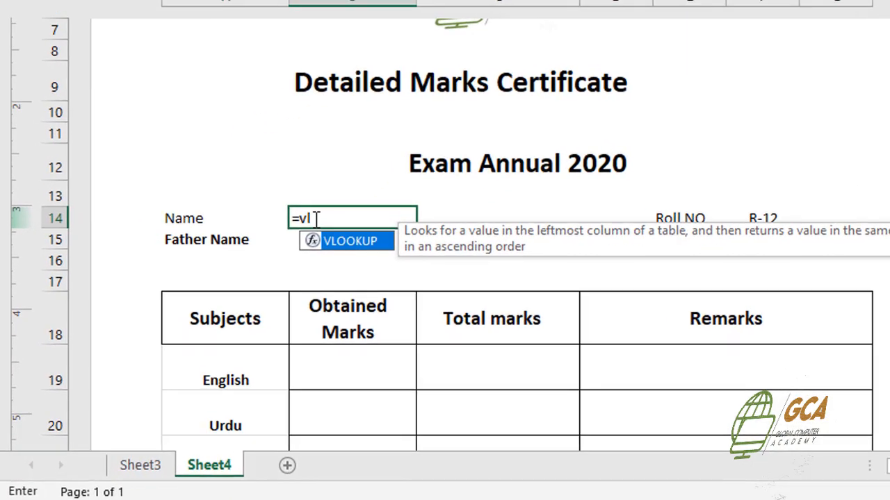
pyautogui.doubleClick(353, 244)
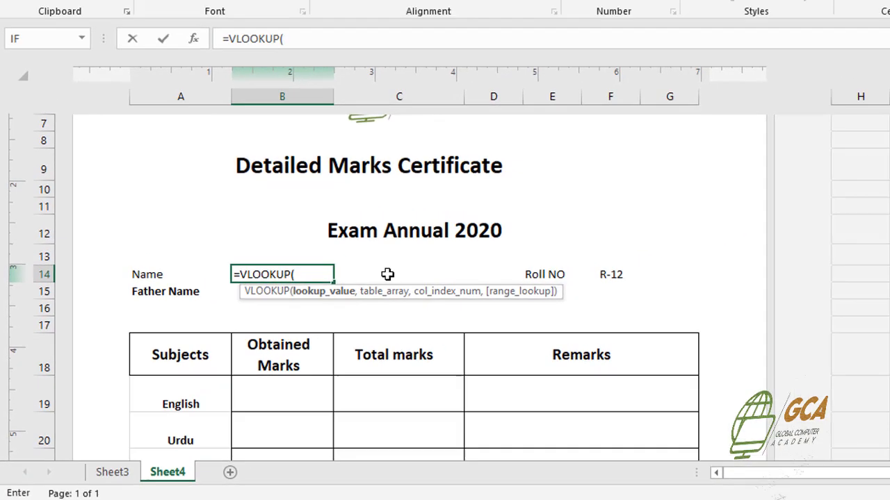
pyautogui.click(610, 277)
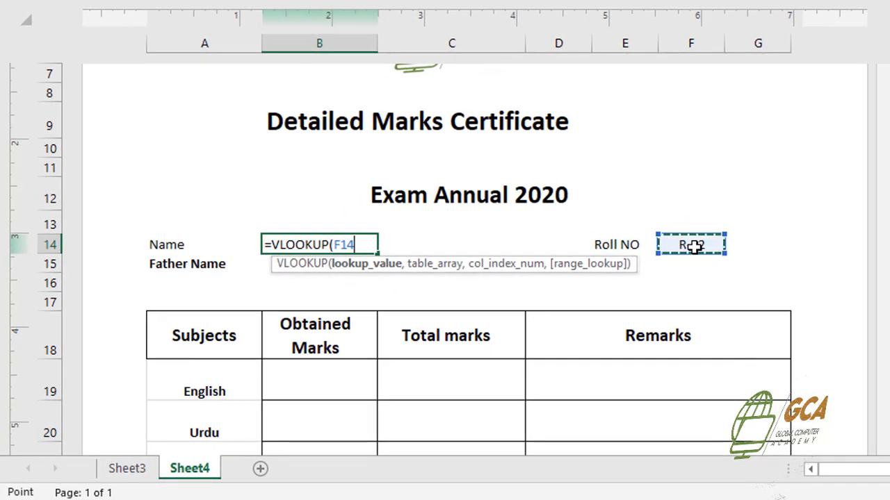
pyautogui.write(',')
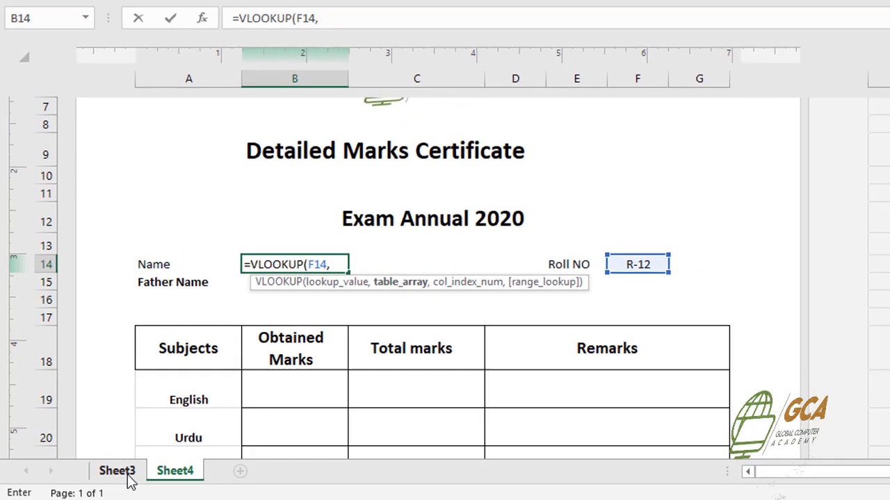
pyautogui.click(128, 478)
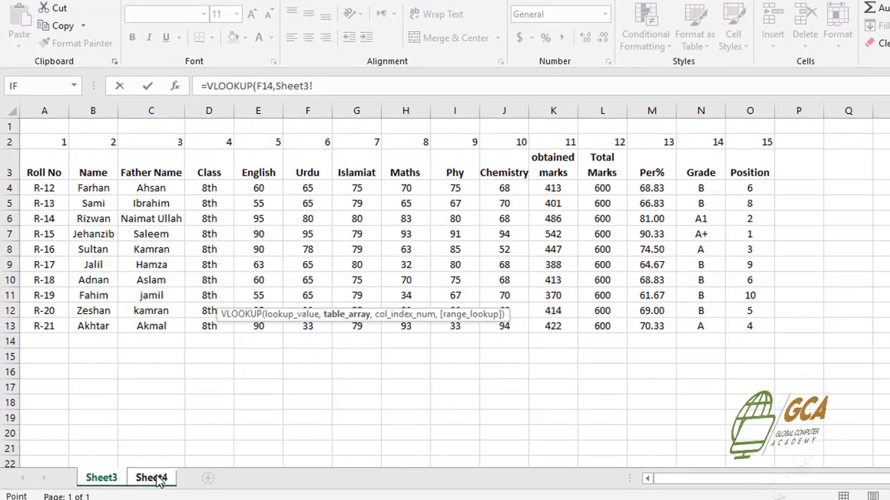
pyautogui.click(157, 478)
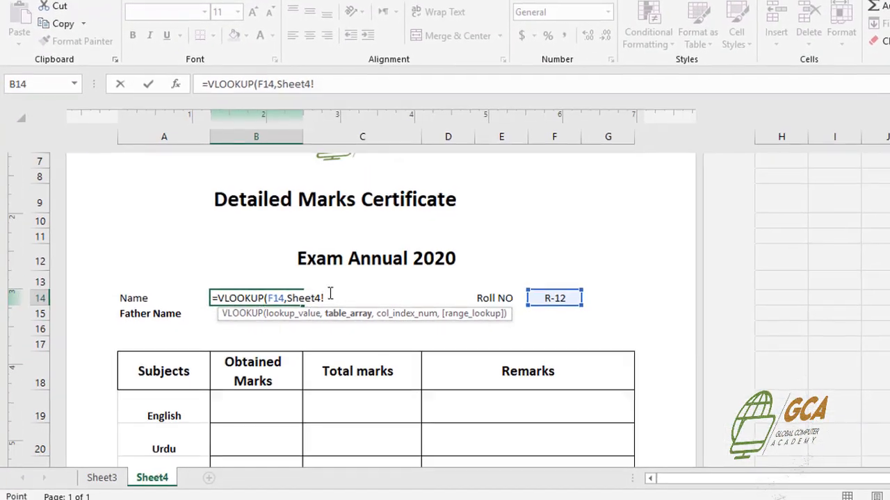
pyautogui.press('BackSpace')
pyautogui.press('BackSpace')
pyautogui.press('BackSpace')
pyautogui.press('BackSpace')
pyautogui.press('BackSpace')
pyautogui.press('BackSpace')
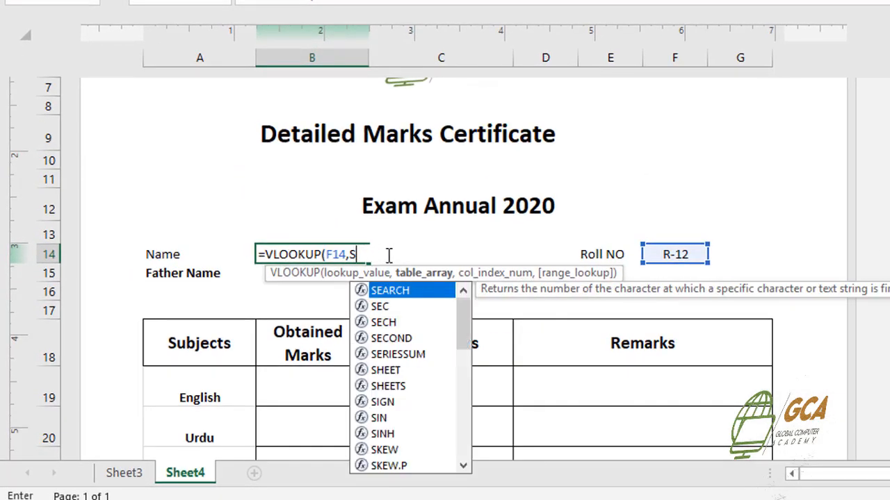
pyautogui.press('BackSpace')
# - Use the named range Data as the table array of the VLOOKUP formula in B14
pyautogui.write('d')
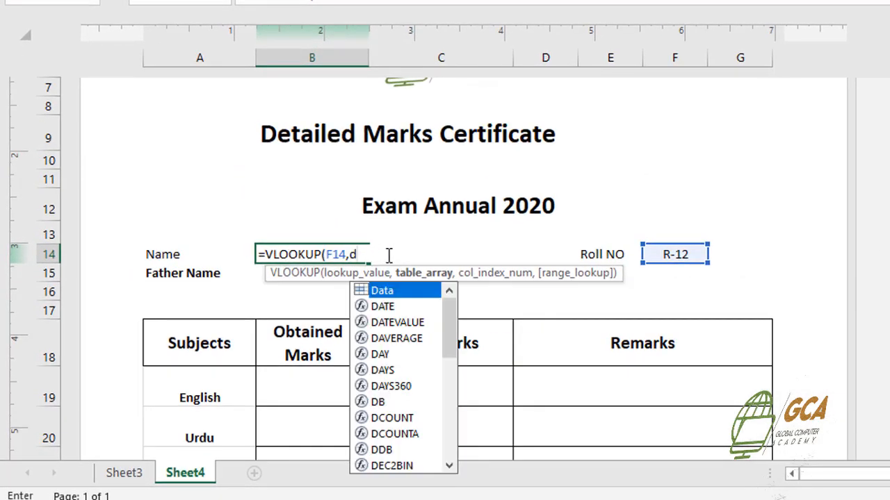
pyautogui.doubleClick(381, 292)
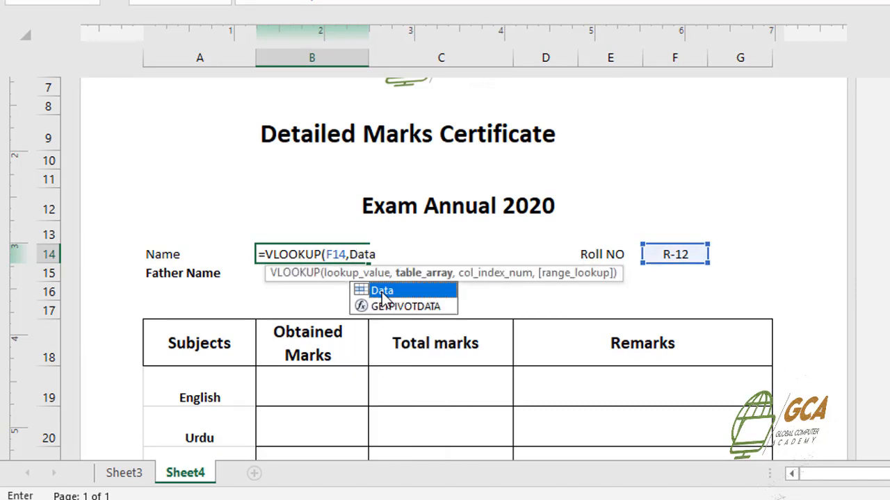
pyautogui.click(385, 248)
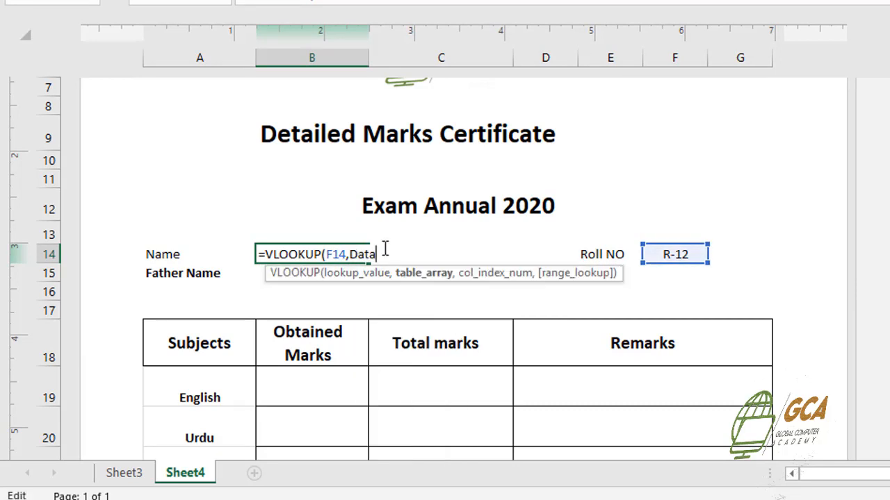
pyautogui.write(',')
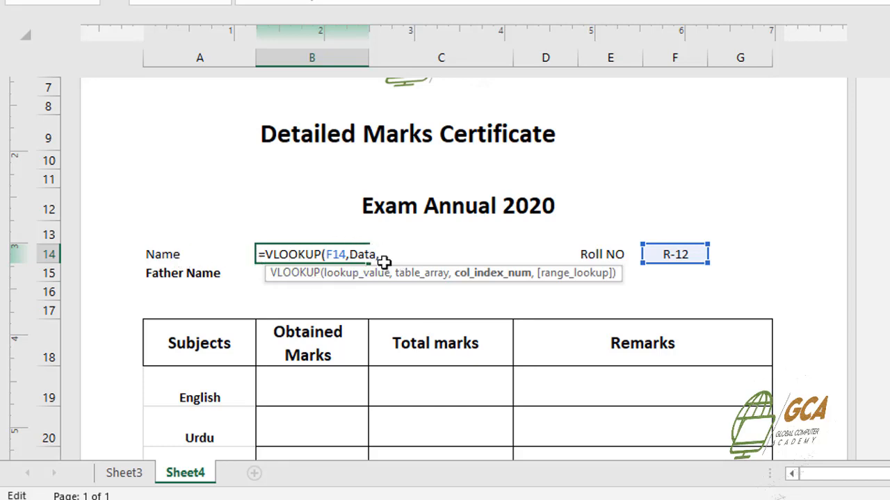
# - Check the Name column's number on Sheet3 and set the formula's column index to 2, without any sheet reference
pyautogui.click(125, 473)
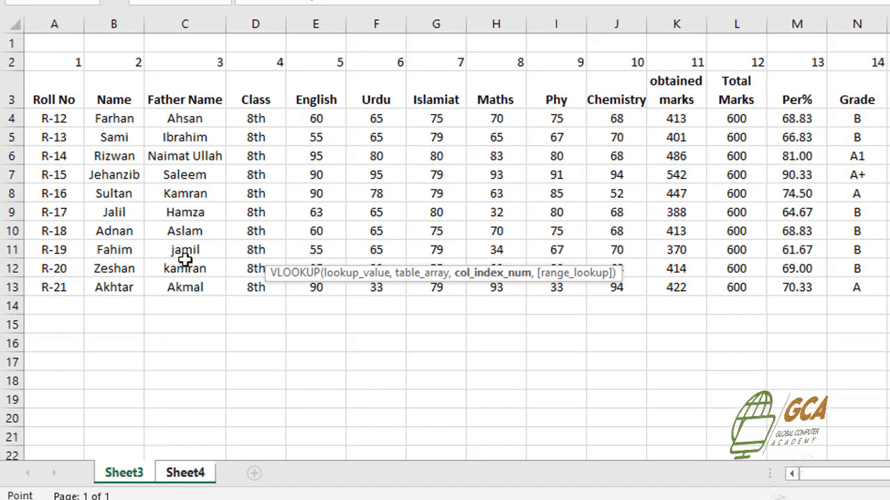
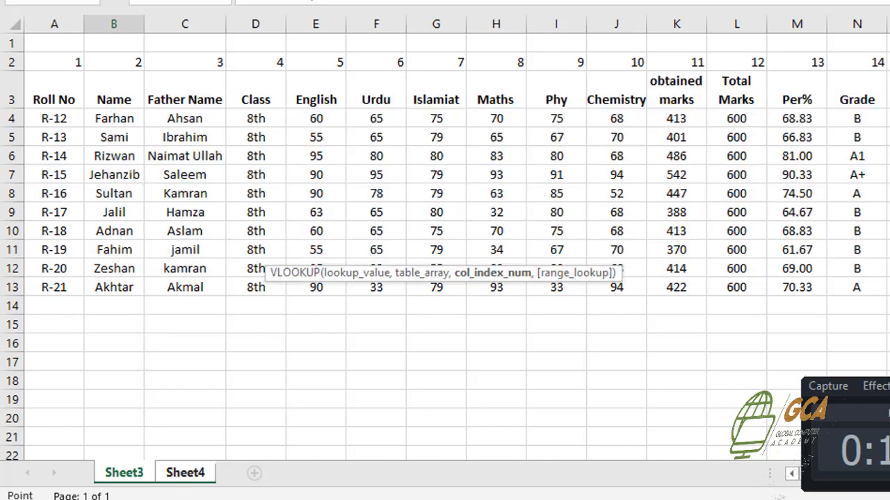
pyautogui.click(189, 478)
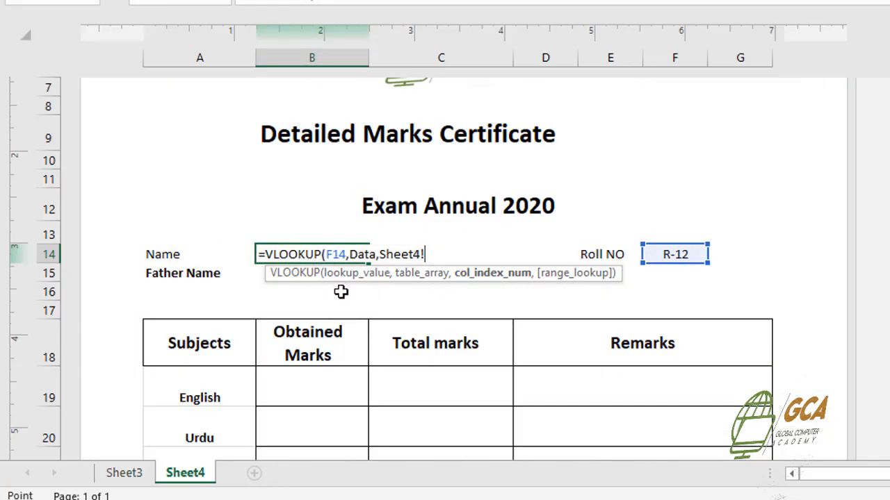
pyautogui.press('BackSpace')
pyautogui.press('BackSpace')
pyautogui.press('BackSpace')
pyautogui.press('BackSpace')
pyautogui.press('BackSpace')
pyautogui.press('BackSpace')
pyautogui.press('BackSpace')
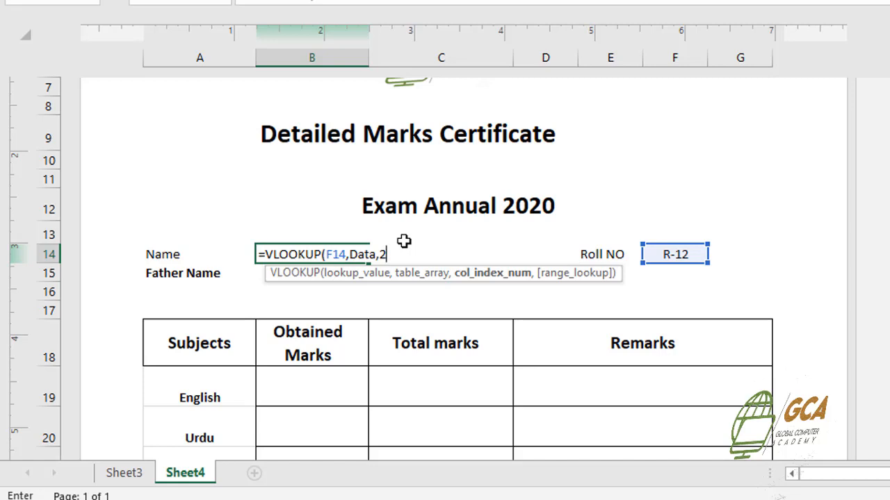
pyautogui.write(',')
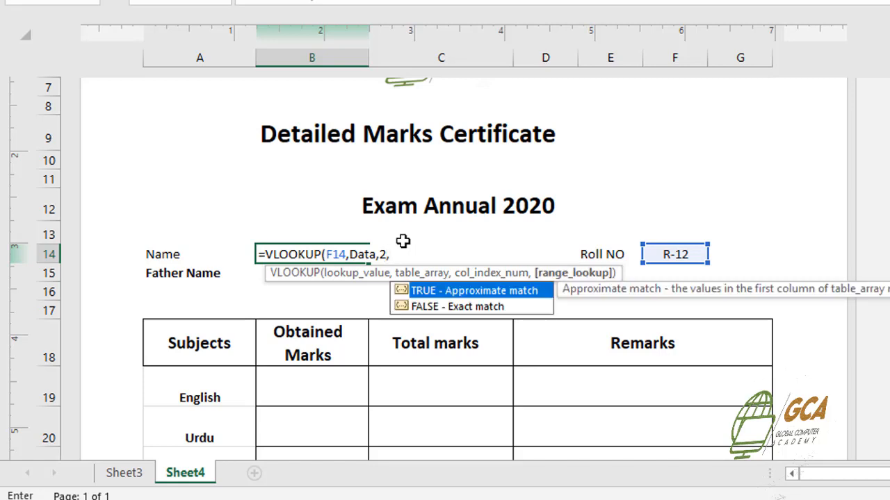
# - Complete the Name lookup with False for an exact match, enter the formula and reselect B14
pyautogui.write('F')
pyautogui.write('alse')
pyautogui.press('BackSpace')
pyautogui.write('se3')
pyautogui.write(')')
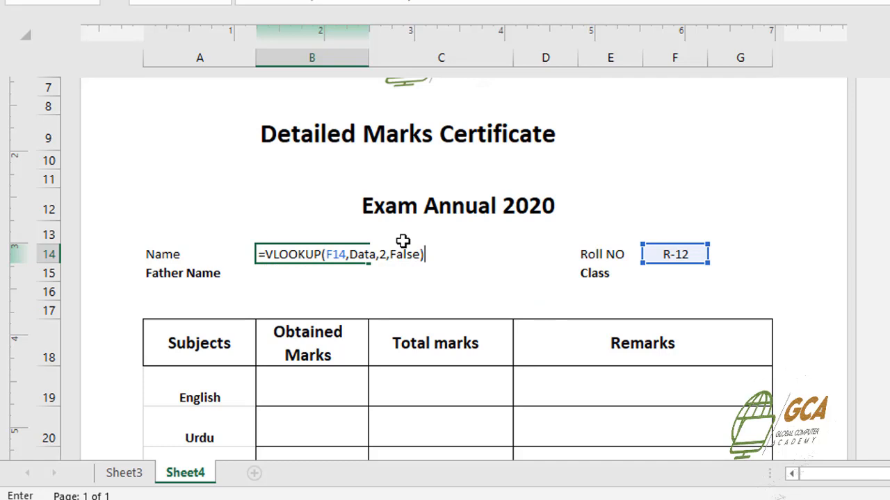
pyautogui.press('Return')
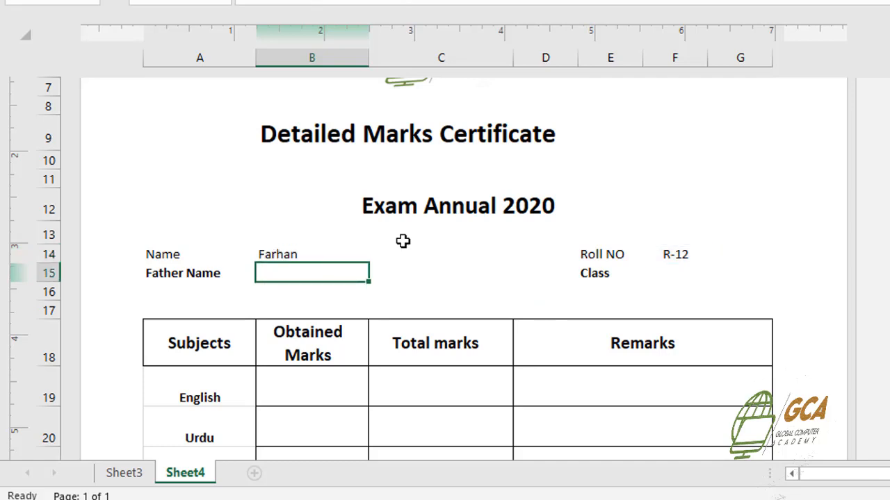
pyautogui.click(324, 252)
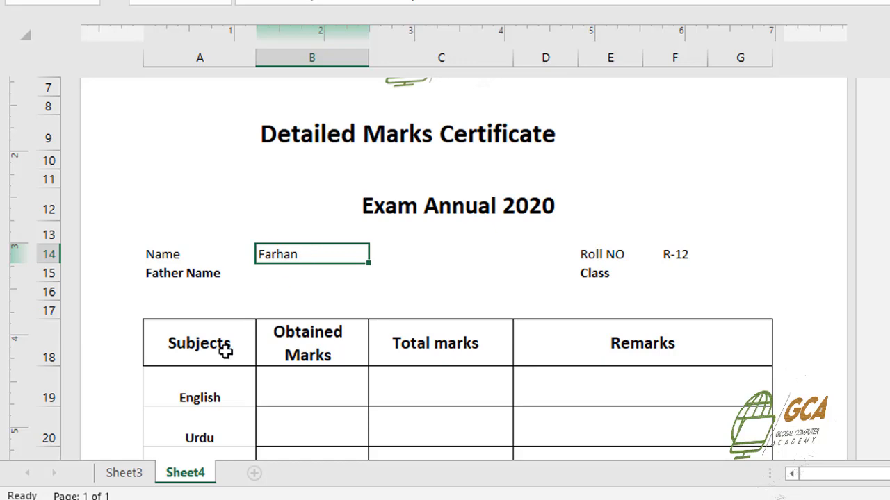
# - Compare the student name returned on Sheet4 with the matching roll number's record on Sheet3
pyautogui.click(134, 476)
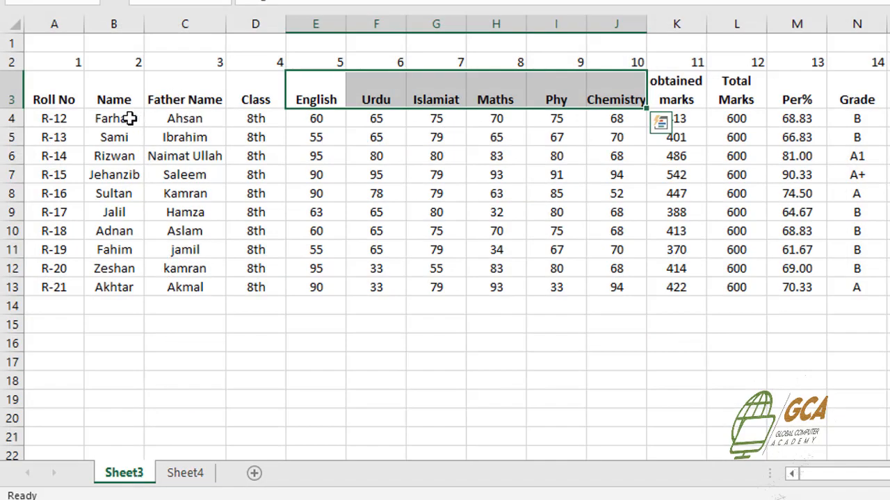
pyautogui.click(56, 118)
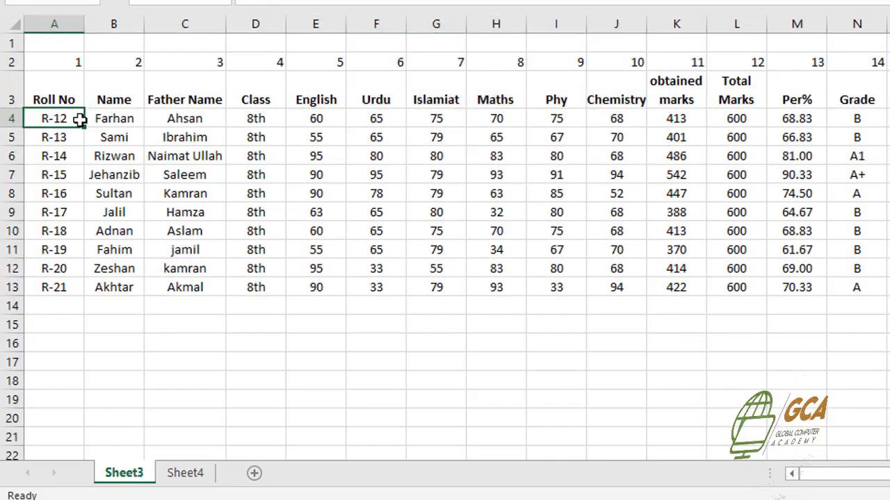
pyautogui.click(123, 120)
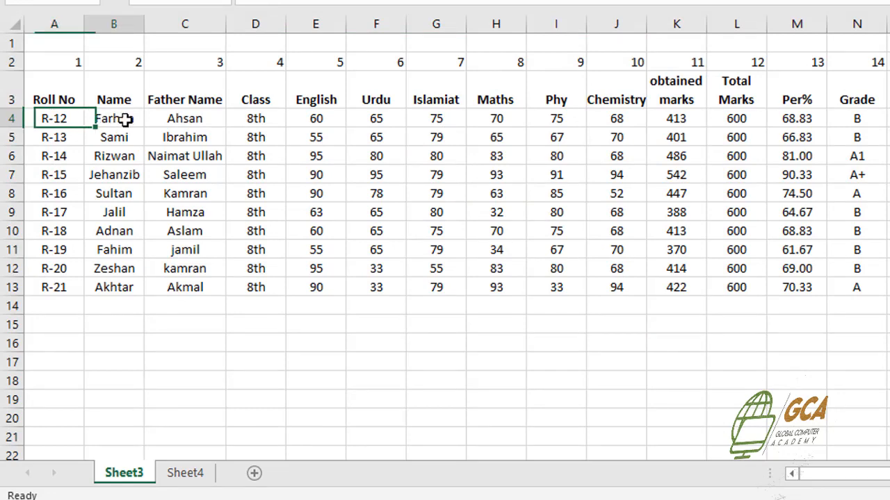
pyautogui.click(198, 476)
# - Copy the Name lookup formula from B14 into cell B15 beside Father Name
pyautogui.scroll(-1, 323, 253)
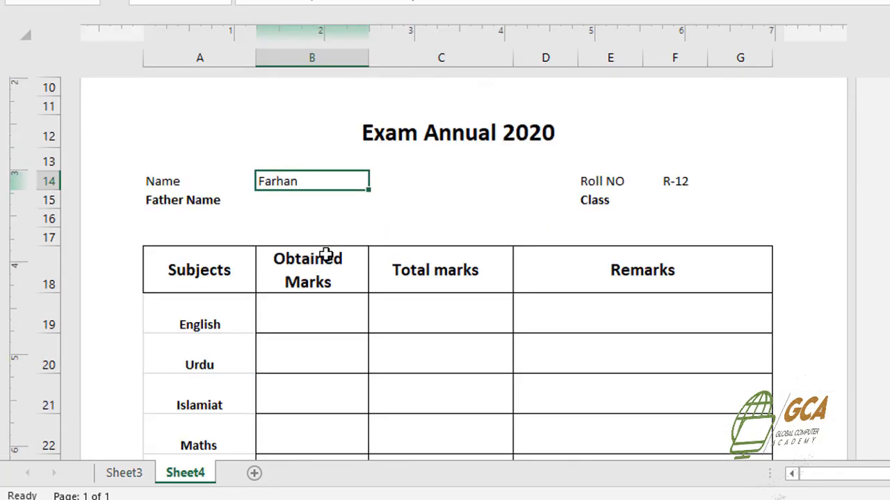
pyautogui.click(292, 202)
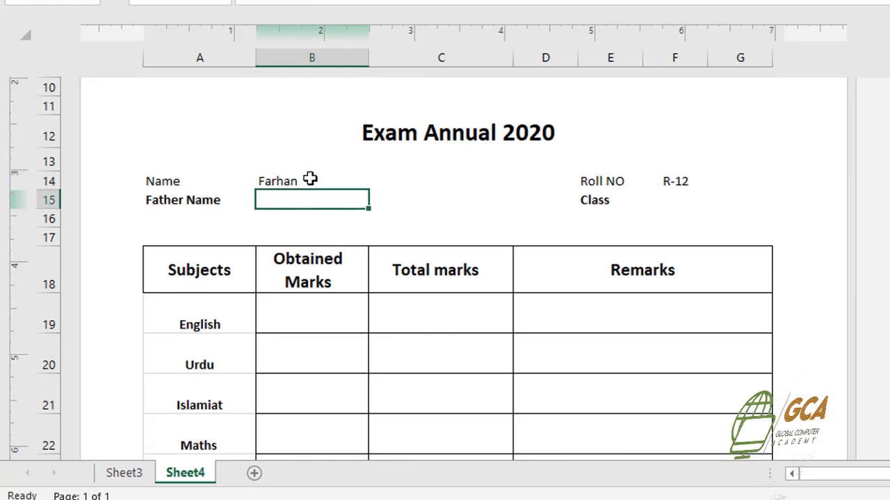
pyautogui.click(315, 180)
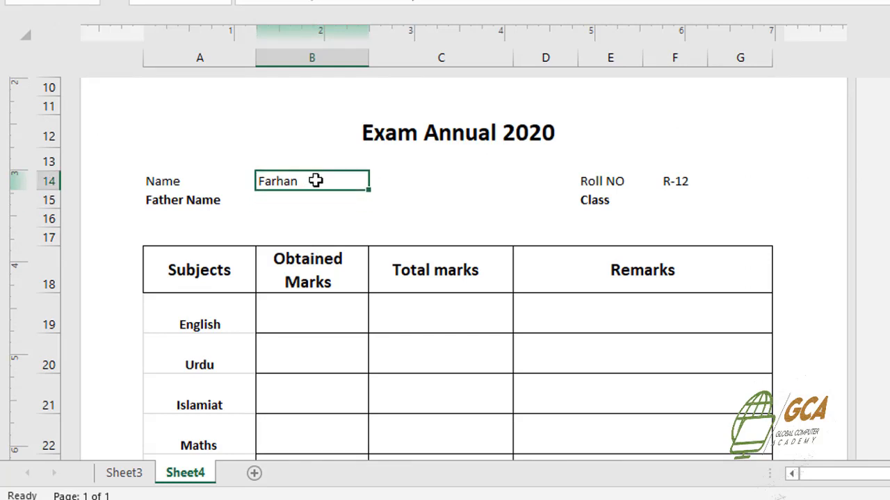
pyautogui.hotkey('ctrl', 'c')
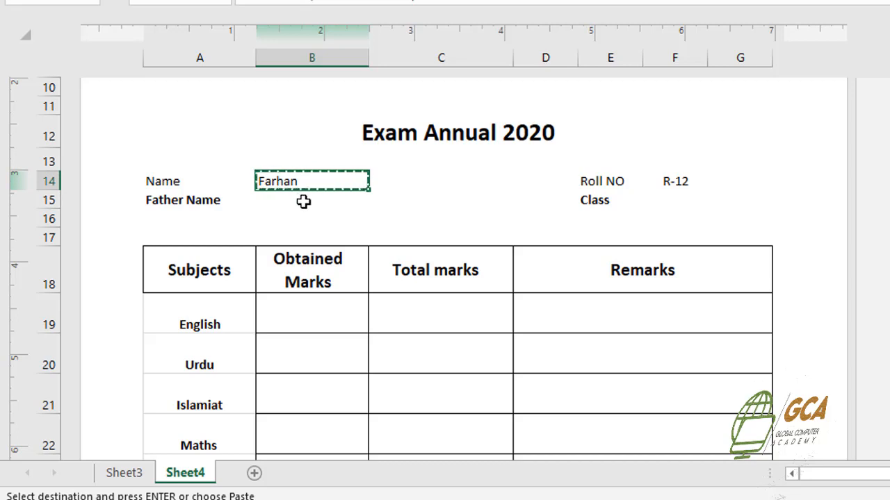
pyautogui.click(301, 204)
pyautogui.hotkey('ctrl', 'v')
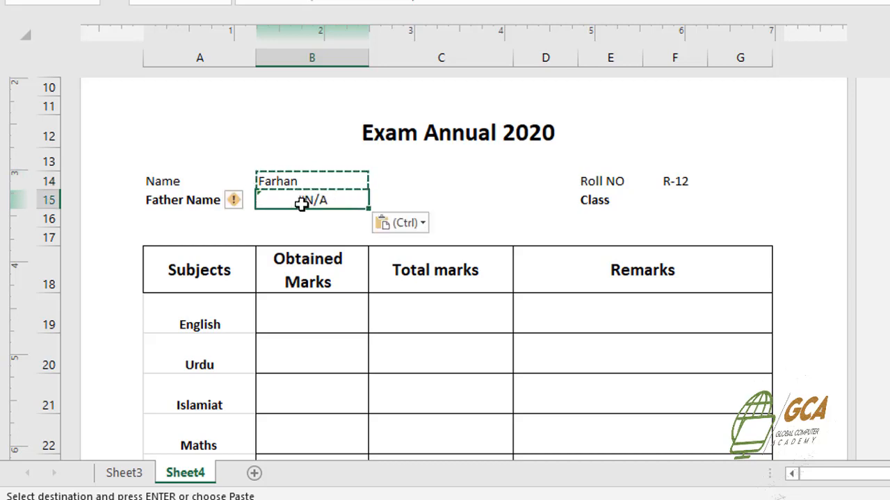
# - Set the column index of the VLOOKUP formula in B15 to 3 and enter the formula
pyautogui.doubleClick(322, 200)
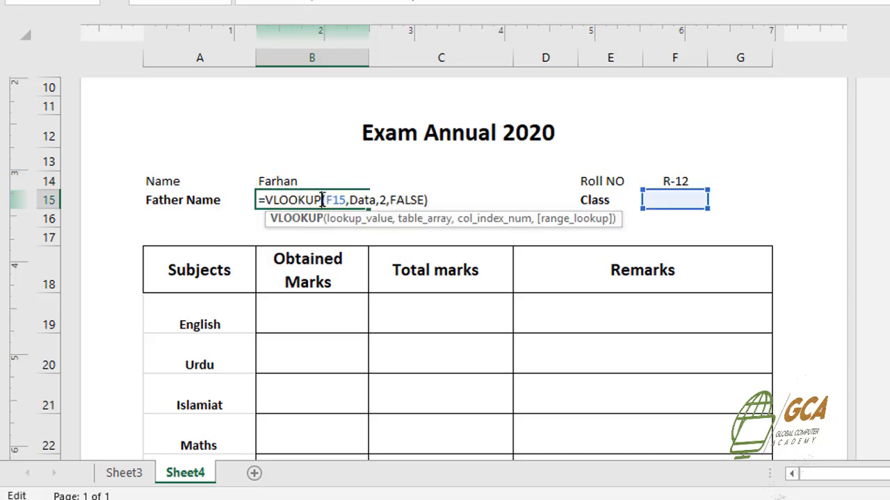
pyautogui.click(386, 200)
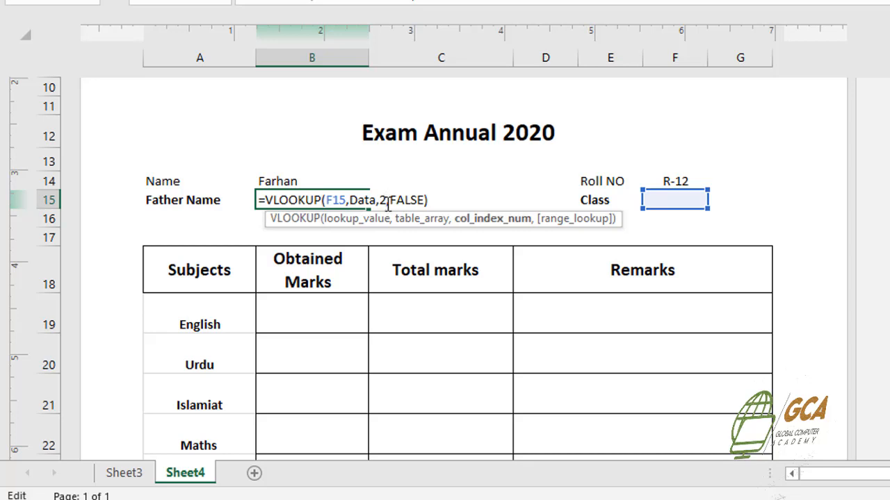
pyautogui.press('BackSpace')
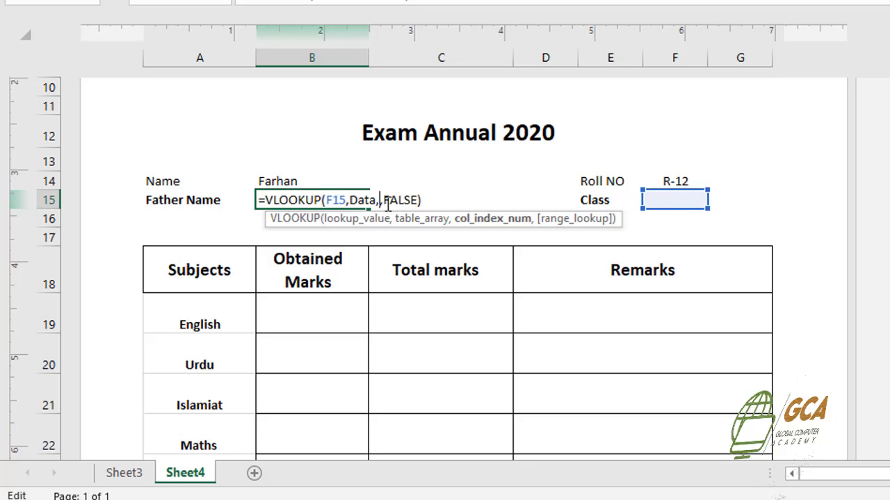
pyautogui.write('3')
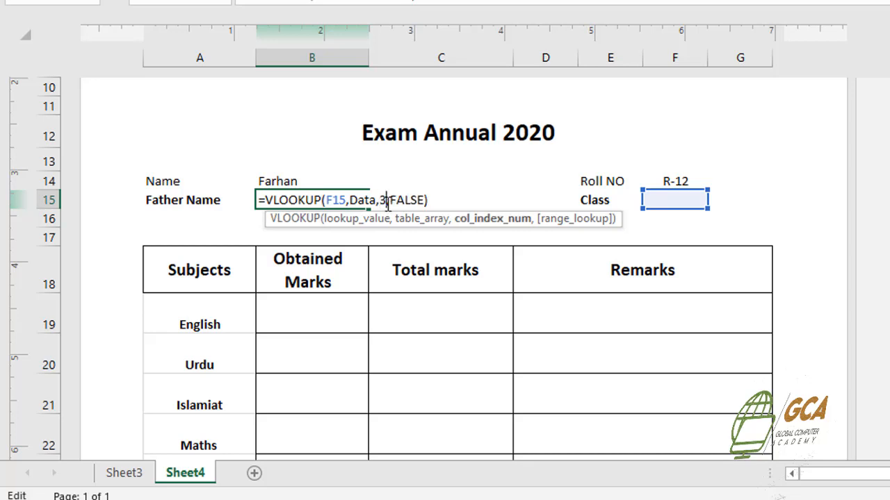
pyautogui.click(447, 203)
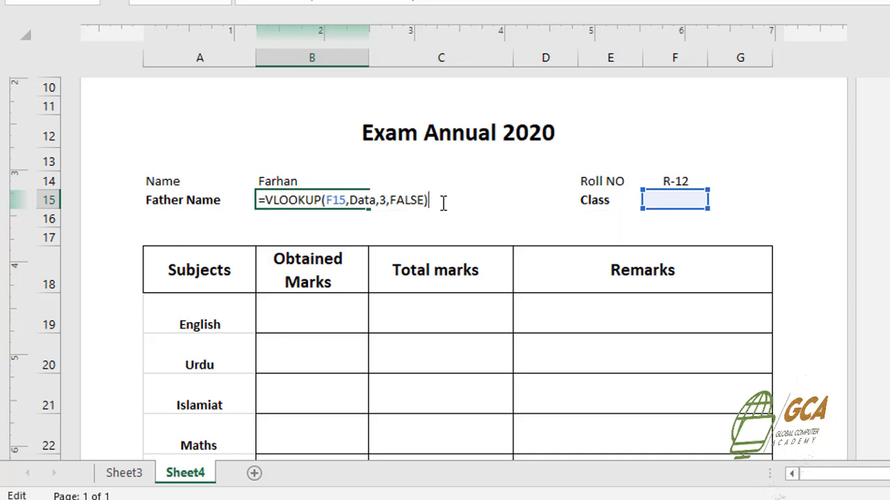
pyautogui.press('Return')
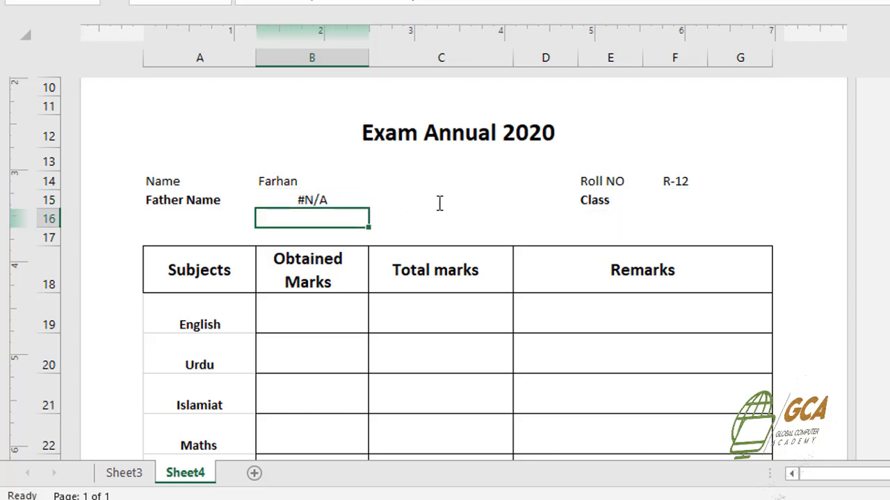
# - Correct the lookup value of the Father Name formula in B15 to F14, enter it and reselect the cell
pyautogui.click(305, 202)
pyautogui.doubleClick(305, 202)
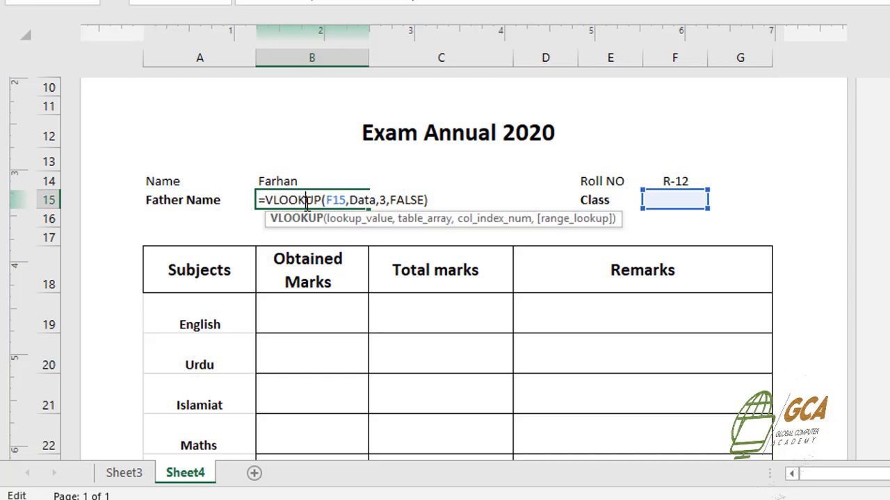
pyautogui.click(322, 200)
pyautogui.click(347, 199)
pyautogui.press('BackSpace')
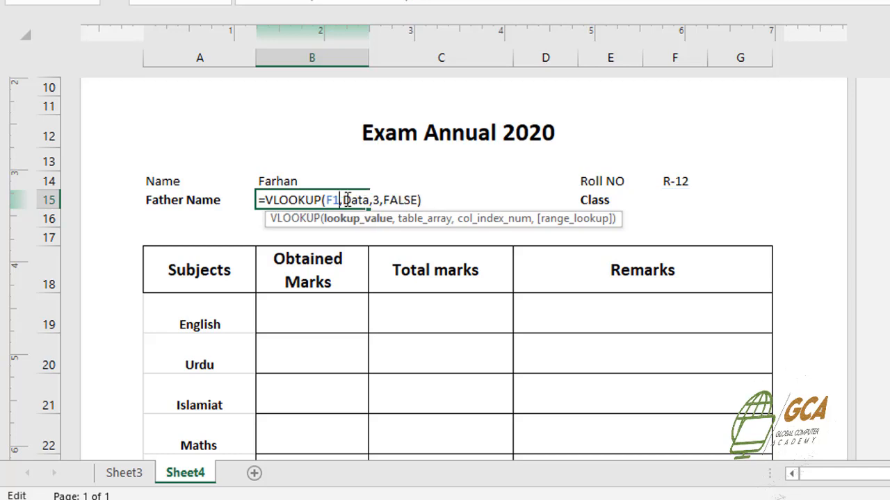
pyautogui.write('4')
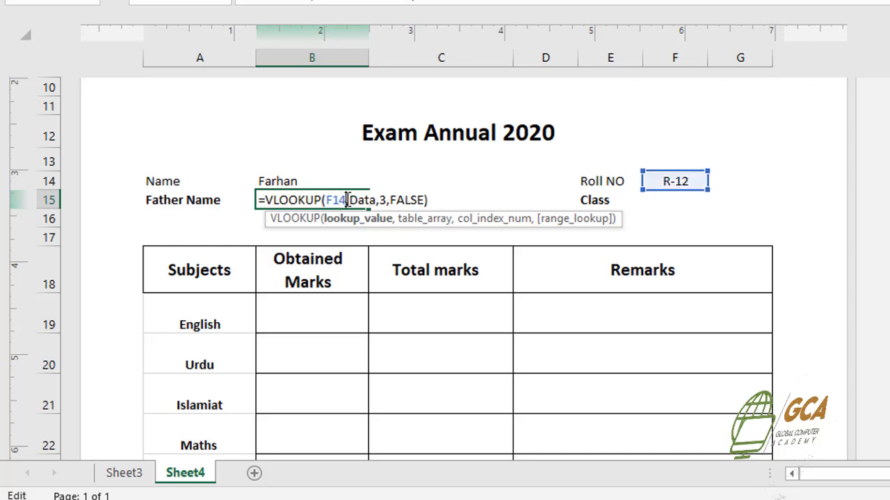
pyautogui.click(432, 199)
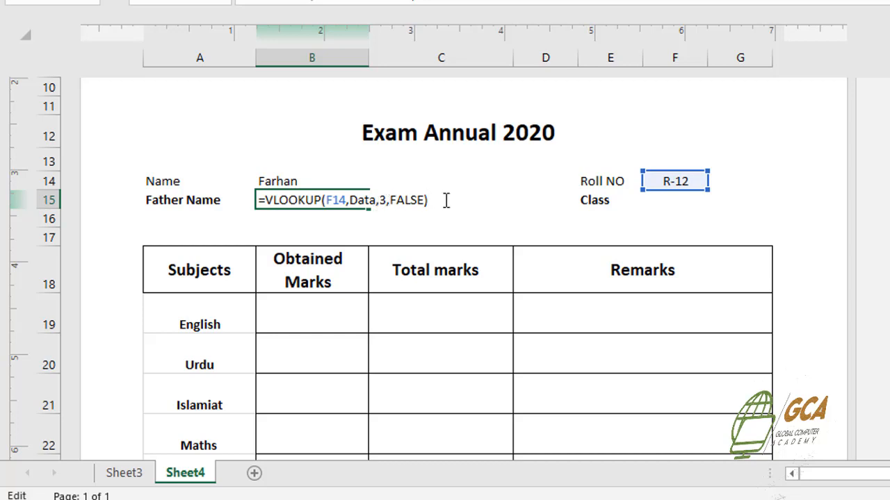
pyautogui.press('Return')
pyautogui.click(314, 202)
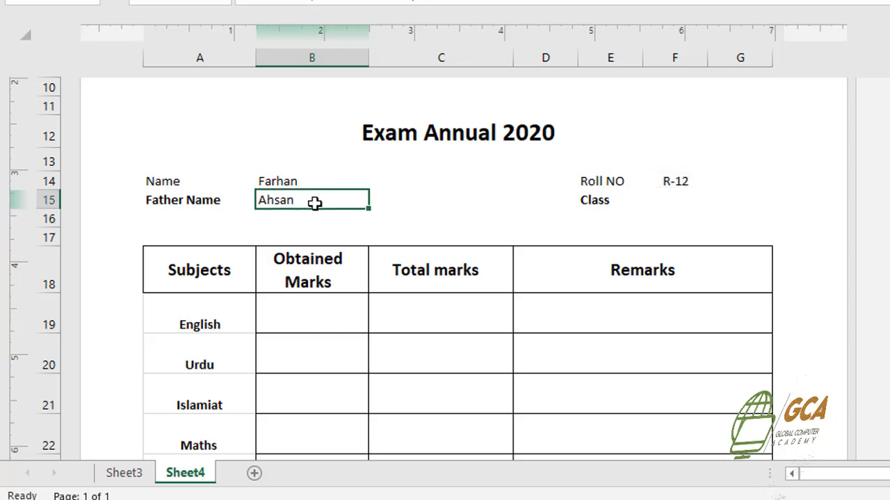
# - Check the returned father's name against the student's record on Sheet3 and return to Sheet4
pyautogui.click(126, 475)
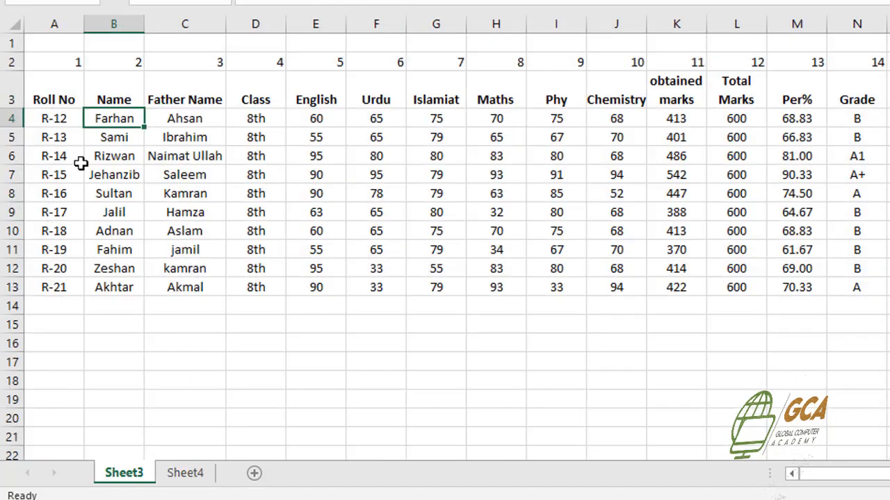
pyautogui.click(163, 119)
pyautogui.click(188, 478)
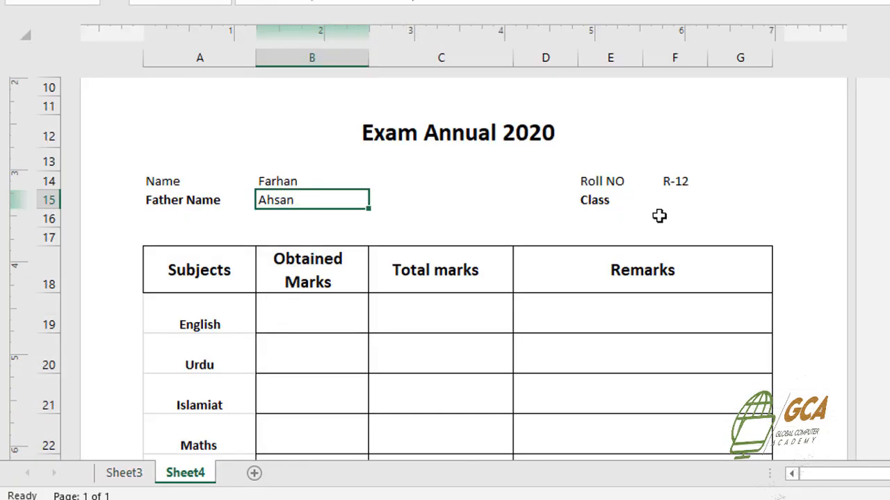
# - Copy the full text of the Father Name VLOOKUP formula in B15, leaving that cell's formula as it is
pyautogui.click(654, 200)
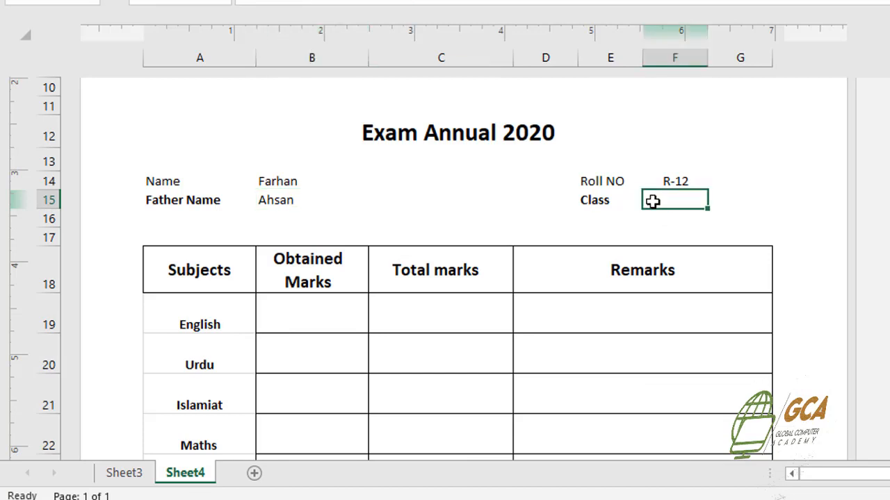
pyautogui.scroll(-1, 660, 195)
pyautogui.scroll(1, 669, 187)
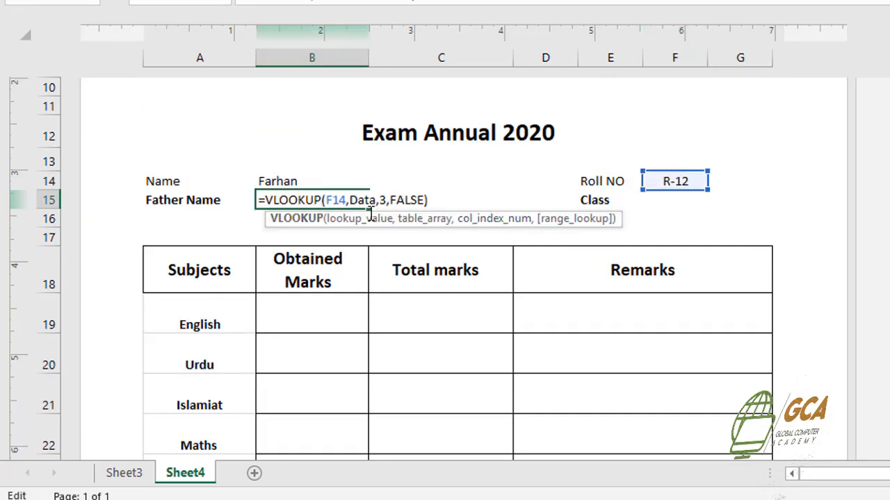
pyautogui.moveTo(438, 200); pyautogui.dragTo(258, 202)
pyautogui.hotkey('ctrl', 'c')
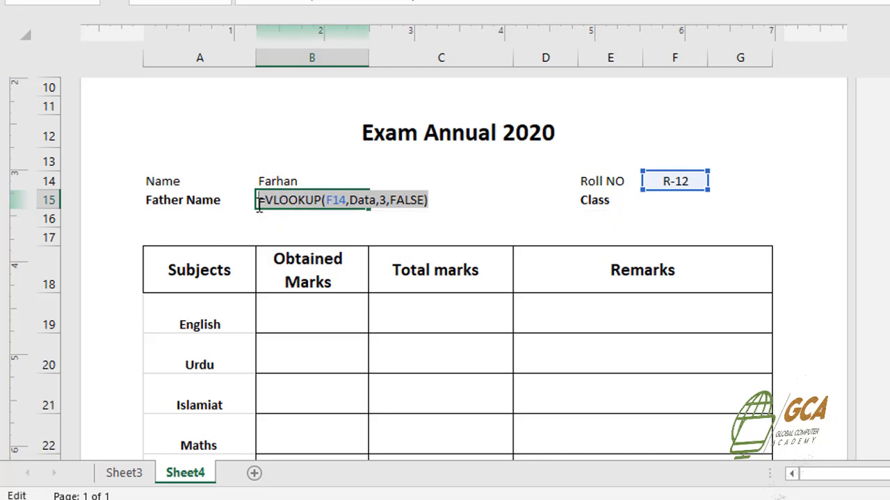
pyautogui.click(444, 205)
pyautogui.press('Return')
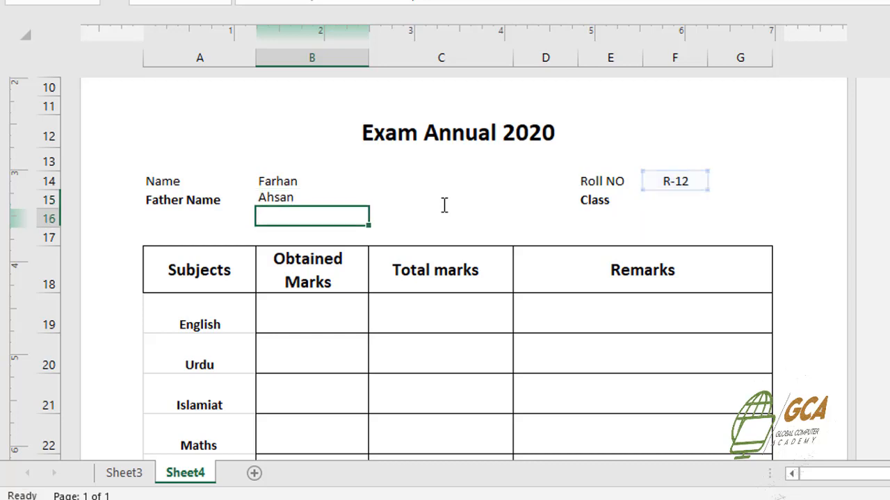
# - Paste the copied VLOOKUP formula into F15 beside Class and check the Class column's number on Sheet3
pyautogui.click(666, 198)
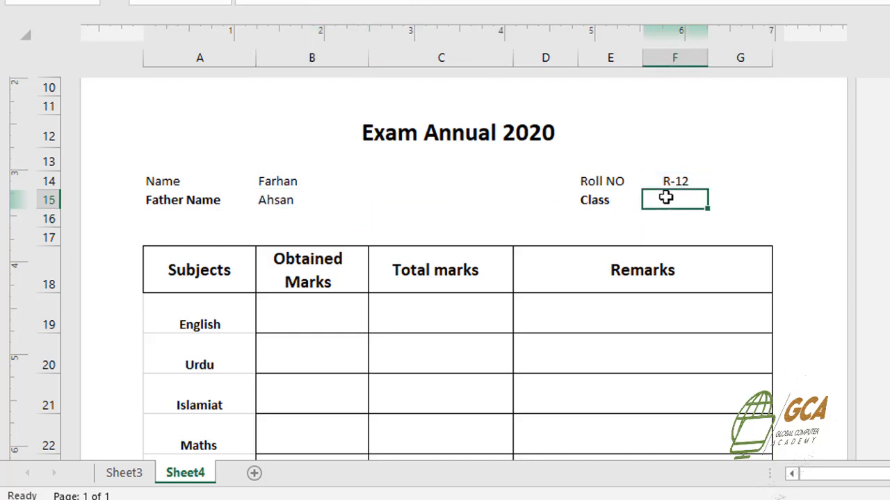
pyautogui.hotkey('ctrl', 'v')
pyautogui.doubleClick(698, 200)
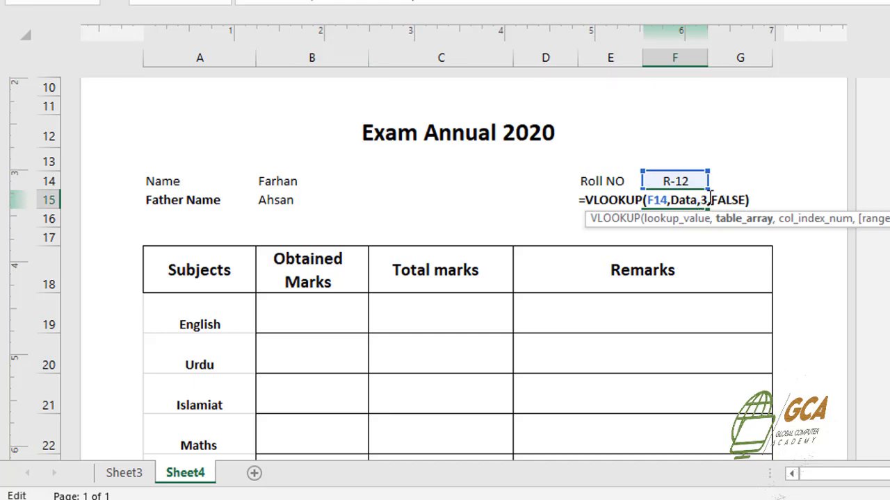
pyautogui.click(708, 200)
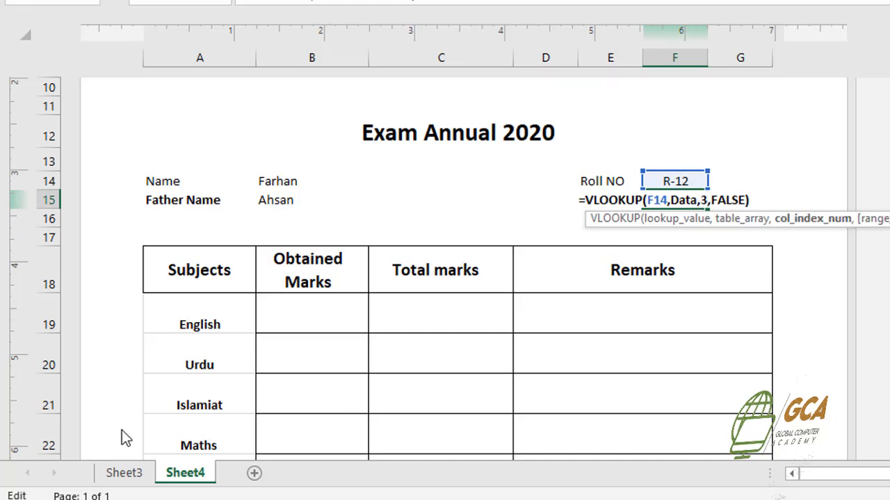
pyautogui.click(129, 475)
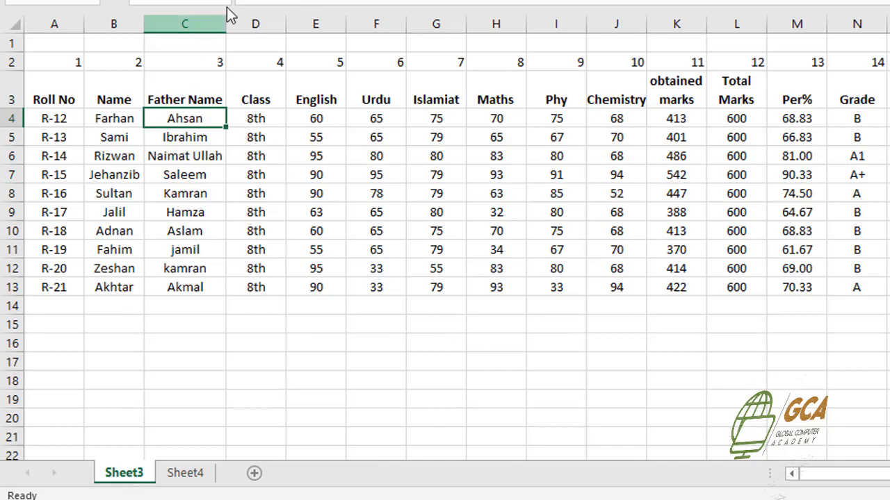
pyautogui.click(185, 475)
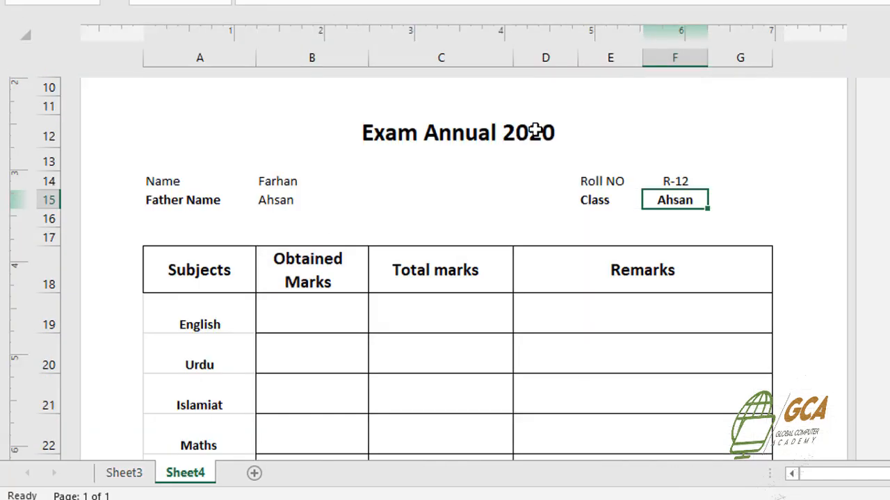
# - Set the column index of the Class formula in F15 to 4, enter it and reselect the cell
pyautogui.doubleClick(697, 200)
pyautogui.click(702, 200)
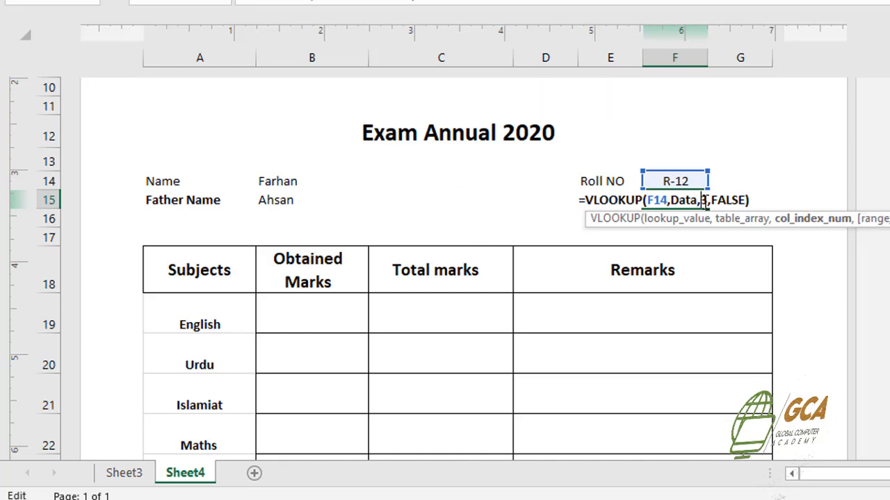
pyautogui.click(709, 200)
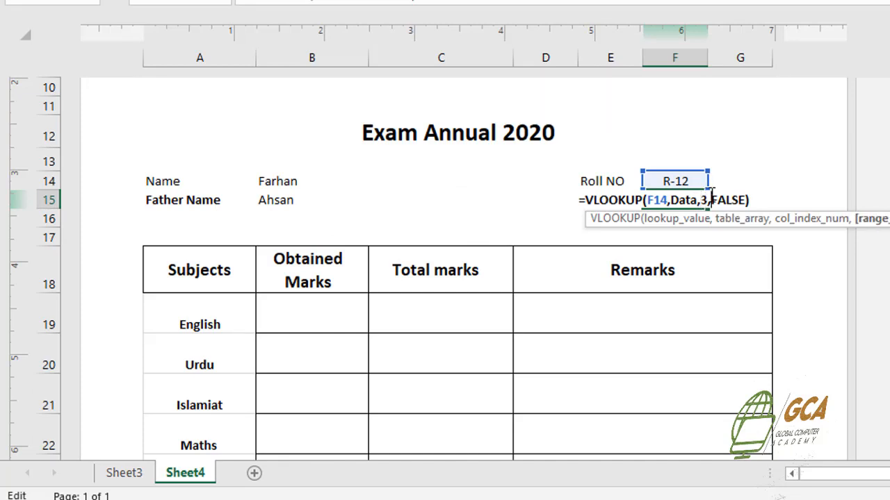
pyautogui.click(707, 201)
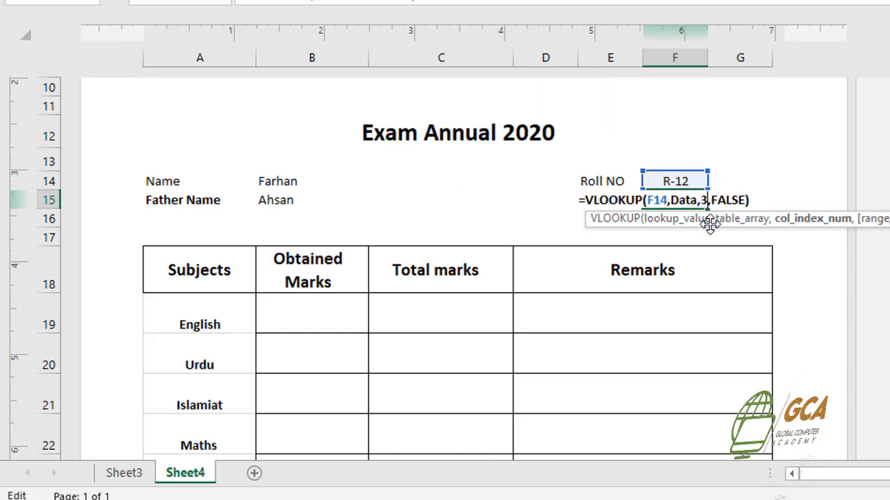
pyautogui.press('BackSpace')
pyautogui.write('4')
pyautogui.click(764, 200)
pyautogui.press('Return')
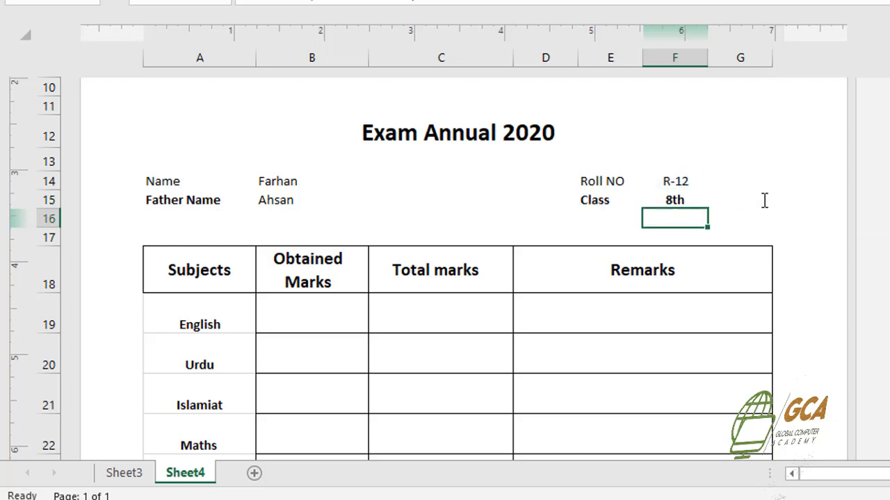
pyautogui.click(688, 201)
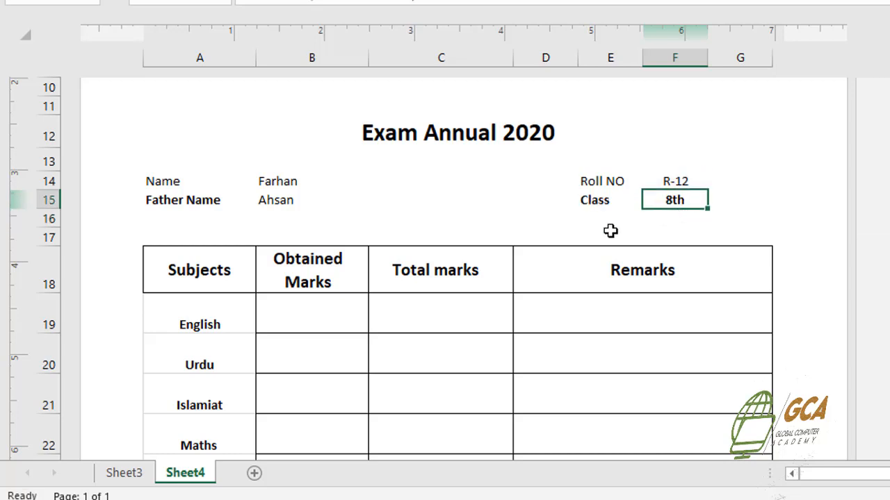
# - Paste the copied VLOOKUP formula into B19 beside English and check the English column's number on Sheet3
pyautogui.scroll(-1, 590, 239)
pyautogui.click(310, 239)
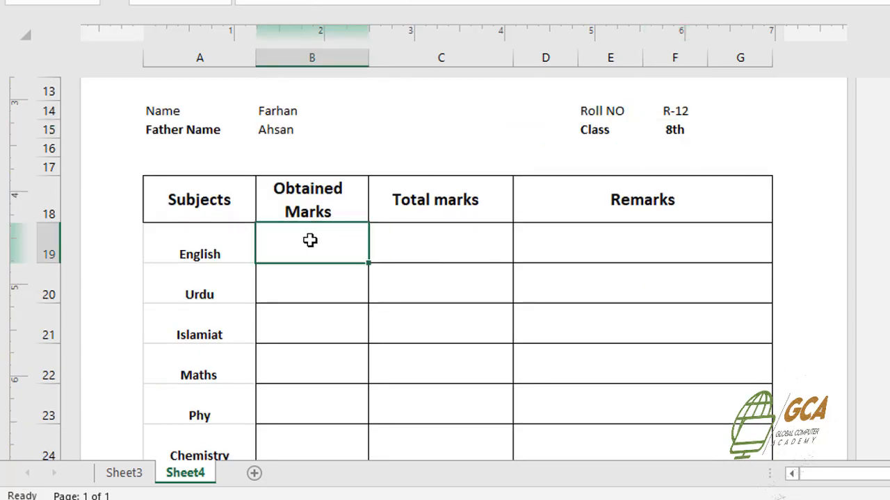
pyautogui.doubleClick(317, 248)
pyautogui.hotkey('ctrl', 'v')
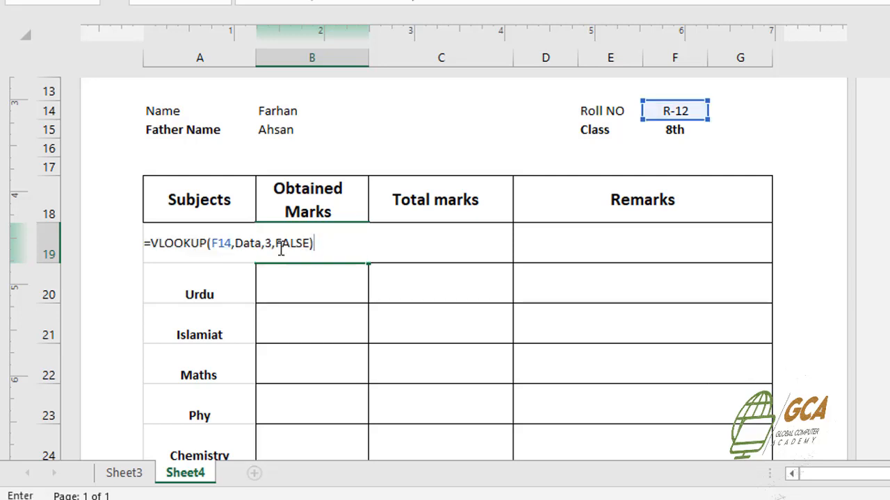
pyautogui.click(125, 480)
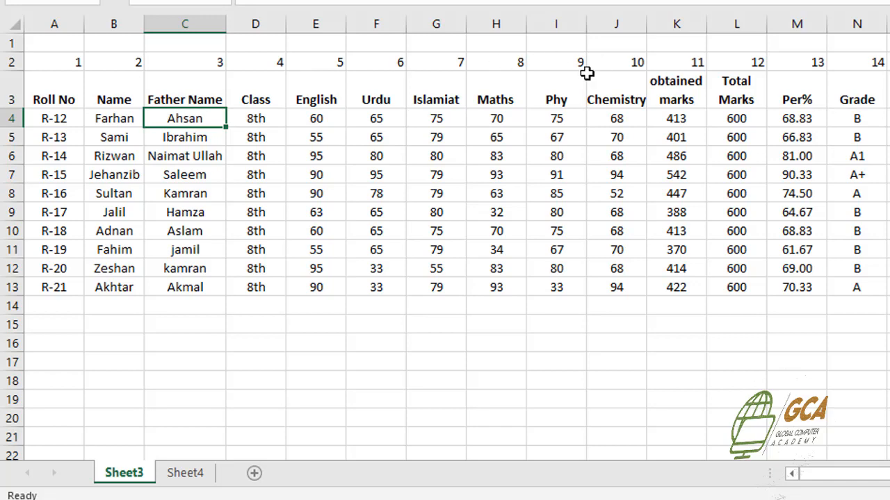
pyautogui.click(186, 473)
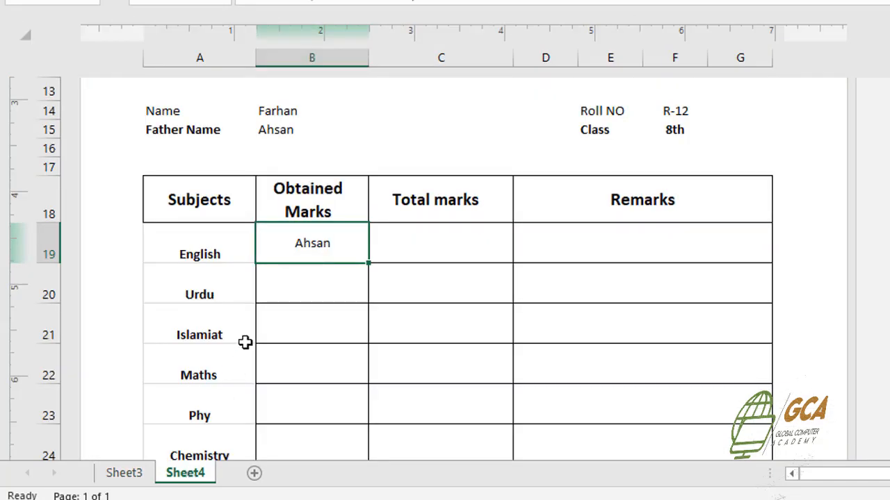
# - Set the column index of the English marks formula in B19 to 5 and enter it
pyautogui.doubleClick(323, 244)
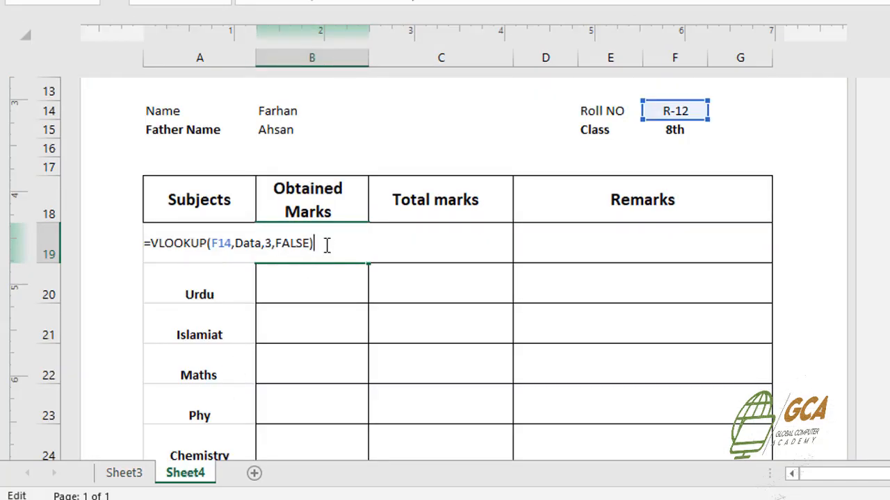
pyautogui.click(269, 245)
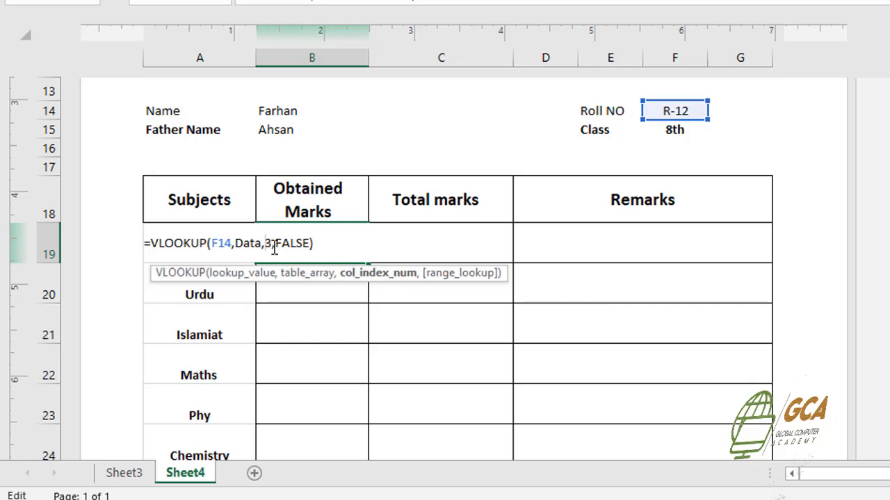
pyautogui.press('Delete')
pyautogui.write('5')
pyautogui.click(329, 244)
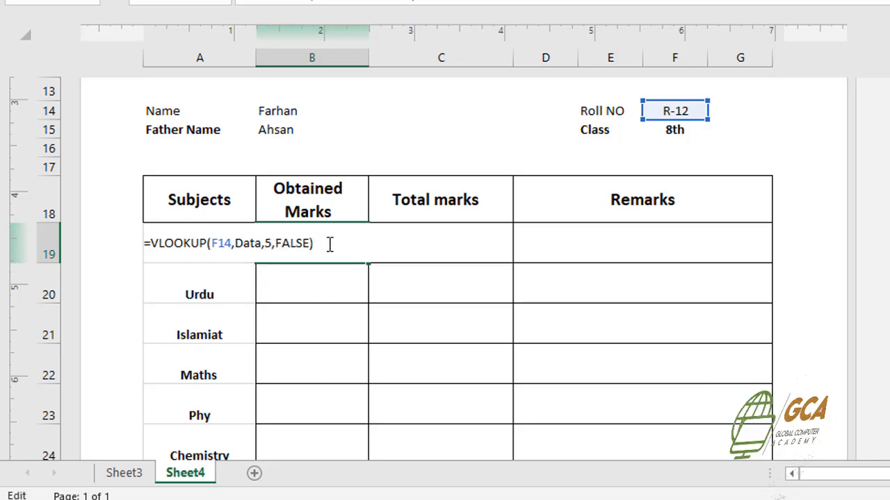
pyautogui.press('Return')
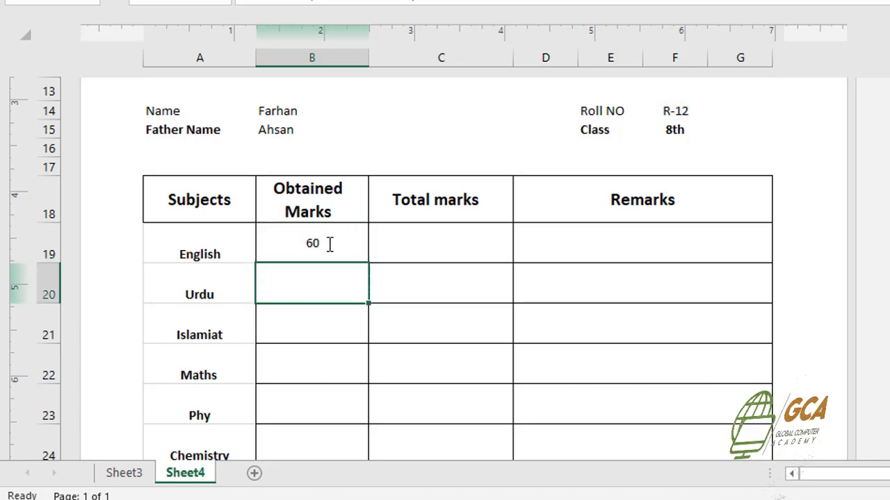
# - Paste the copied VLOOKUP formula into B20 for the Urdu marks and set its column index to 6
pyautogui.doubleClick(318, 281)
pyautogui.write('=VLOOKUP(F14,Data,3,FALSE)')
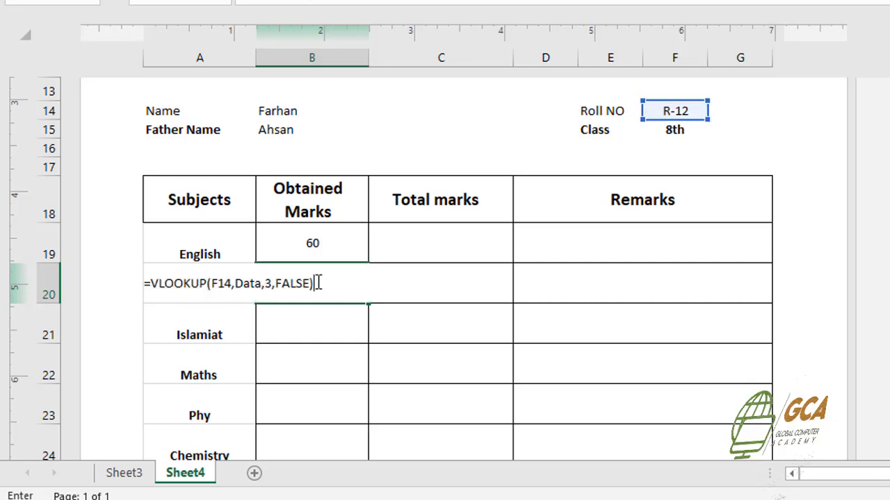
pyautogui.click(275, 283)
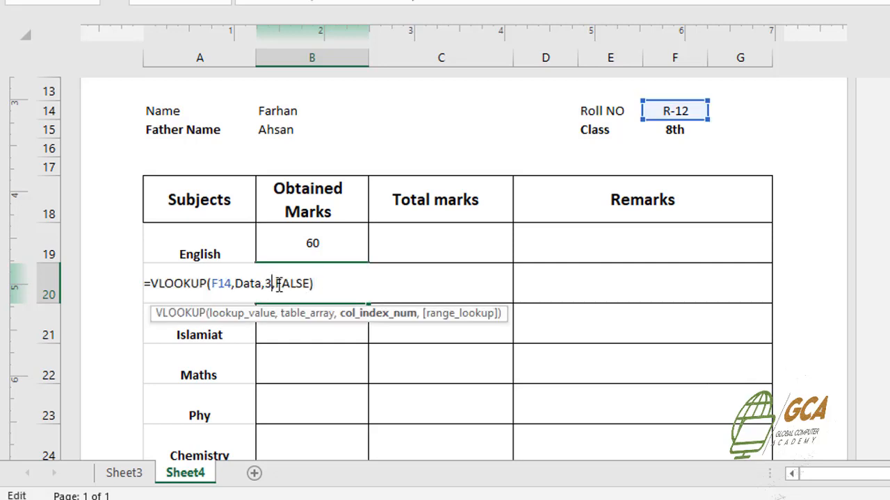
pyautogui.press('BackSpace')
pyautogui.write('6')
pyautogui.click(319, 284)
pyautogui.press('Return')
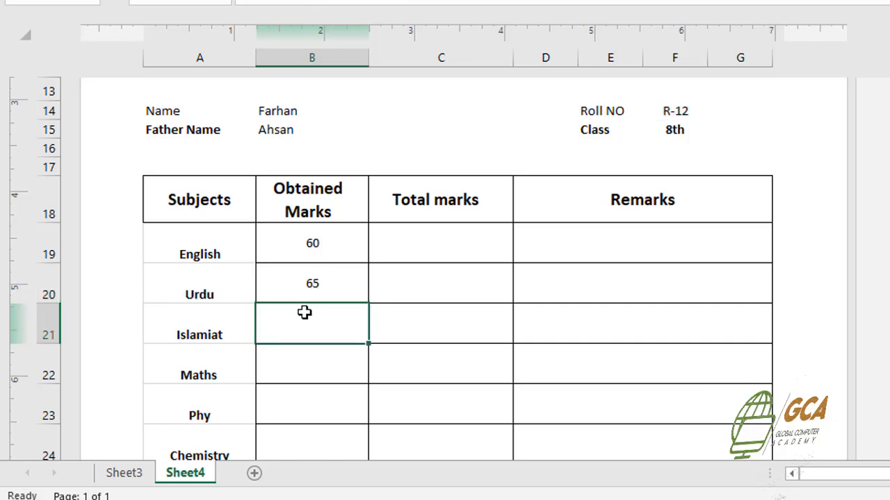
# - Paste the copied VLOOKUP formula into B21 for the Islamiat marks and set its column index to 7
pyautogui.write('=VLOOKUP(F14,Data,3,FALSE)')
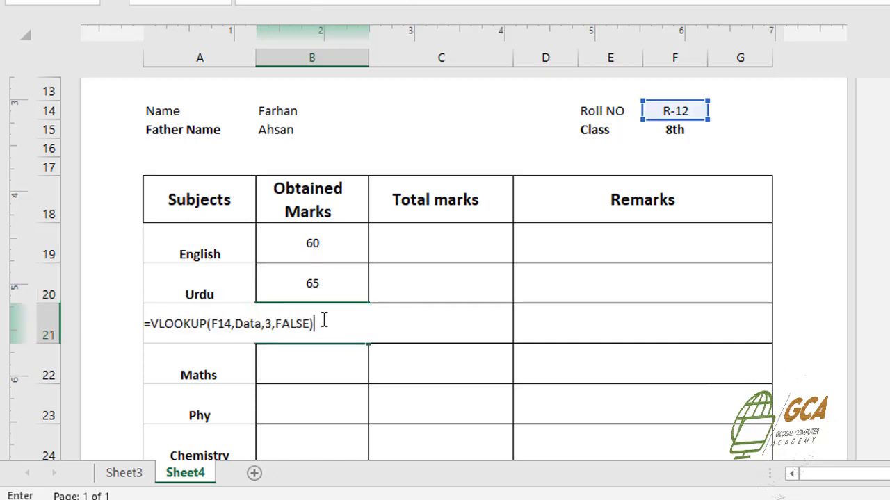
pyautogui.click(273, 323)
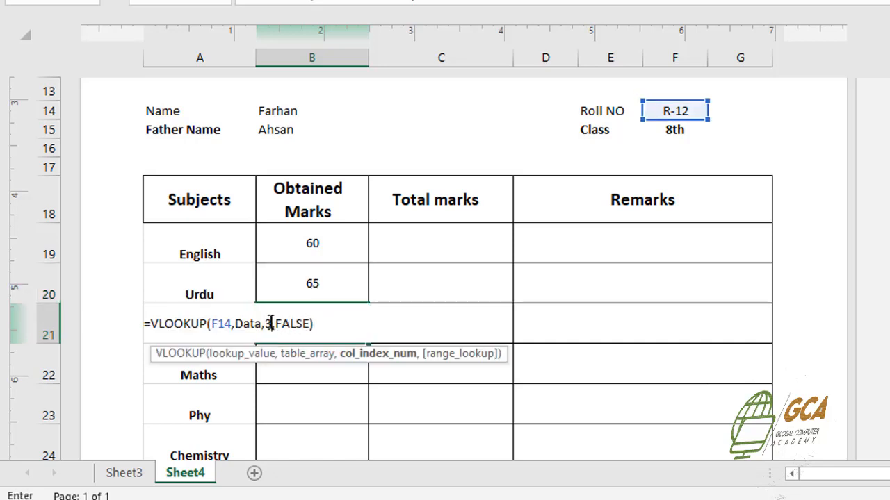
pyautogui.press('BackSpace')
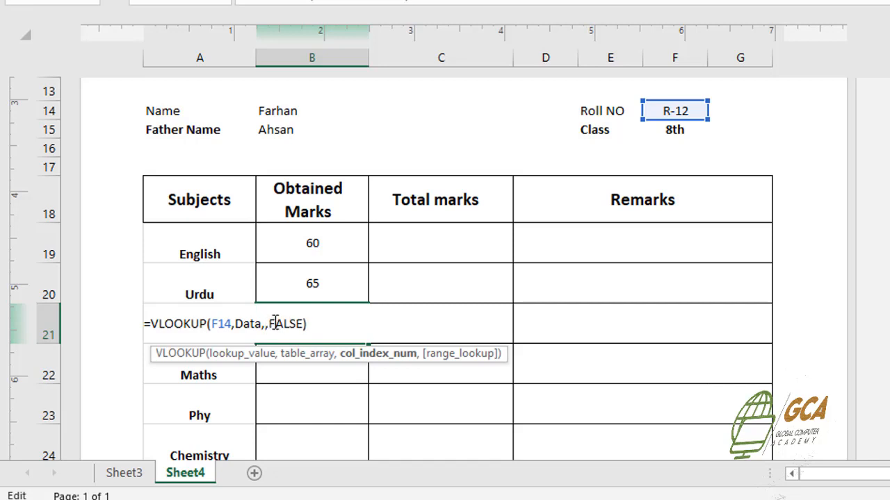
pyautogui.write('7')
pyautogui.click(326, 318)
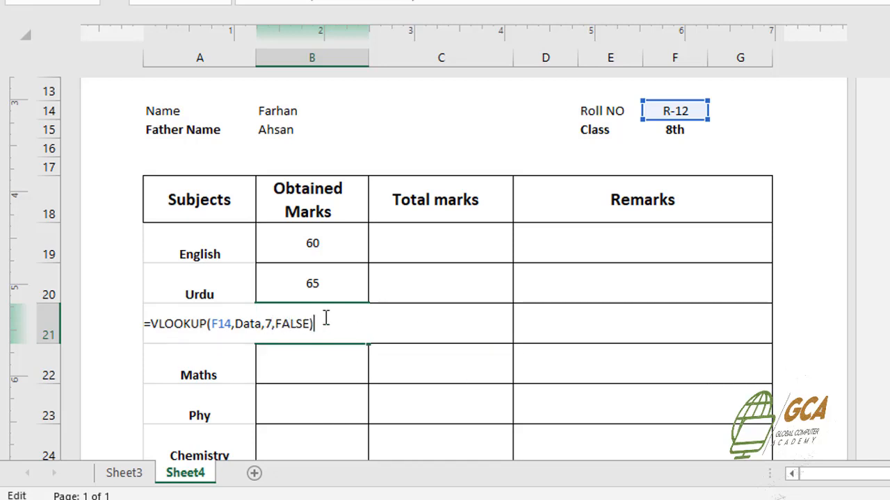
pyautogui.press('Return')
# - Paste the copied VLOOKUP formula into B22 for the Maths marks and set its column index to 8
pyautogui.doubleClick(318, 362)
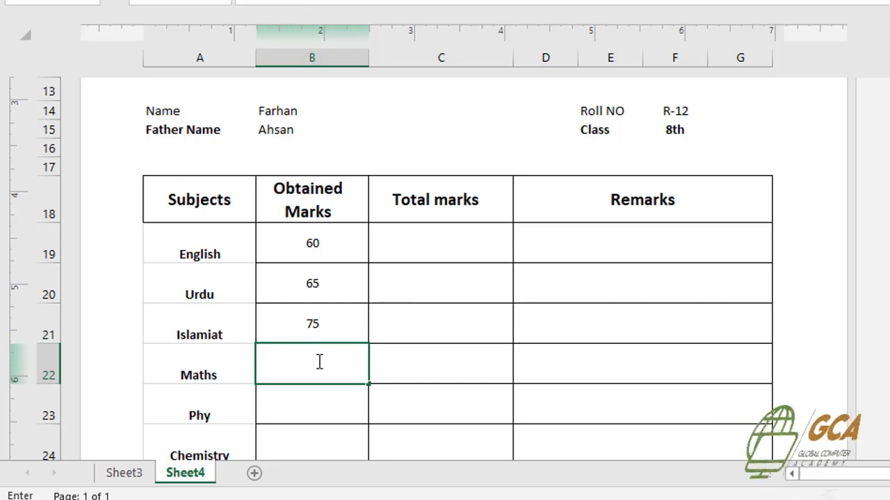
pyautogui.write('=VLOOKUP(F14,Data,3,FALSE)')
pyautogui.click(272, 358)
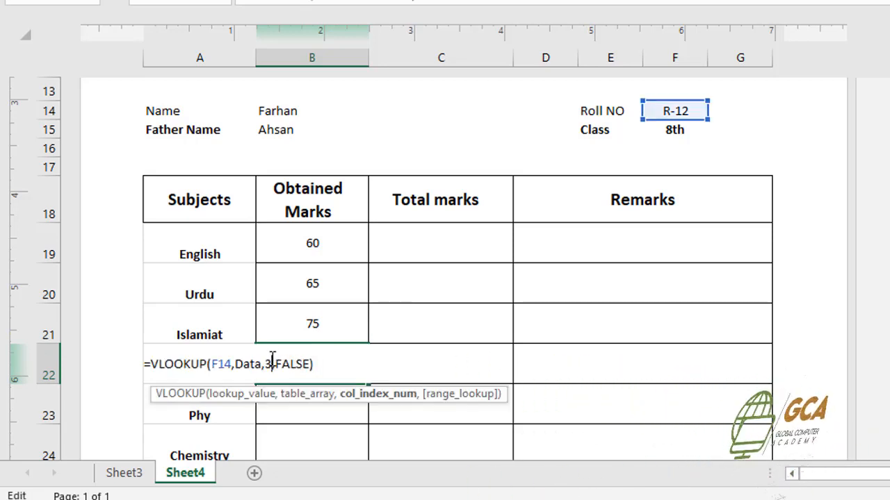
pyautogui.press('BackSpace')
pyautogui.write('8')
pyautogui.click(333, 361)
pyautogui.press('Return')
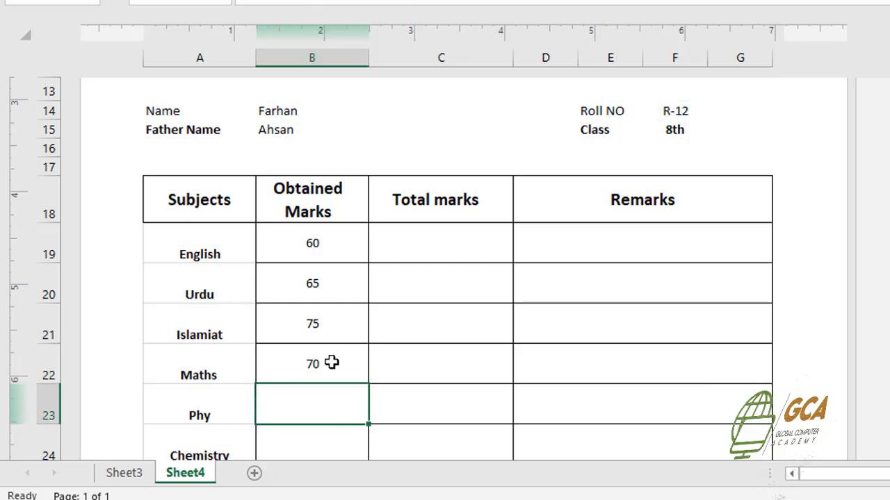
# - Paste the copied VLOOKUP formula into B23 for the Phy marks and set its column index to 9
pyautogui.scroll(-2, 332, 362)
pyautogui.doubleClick(322, 268)
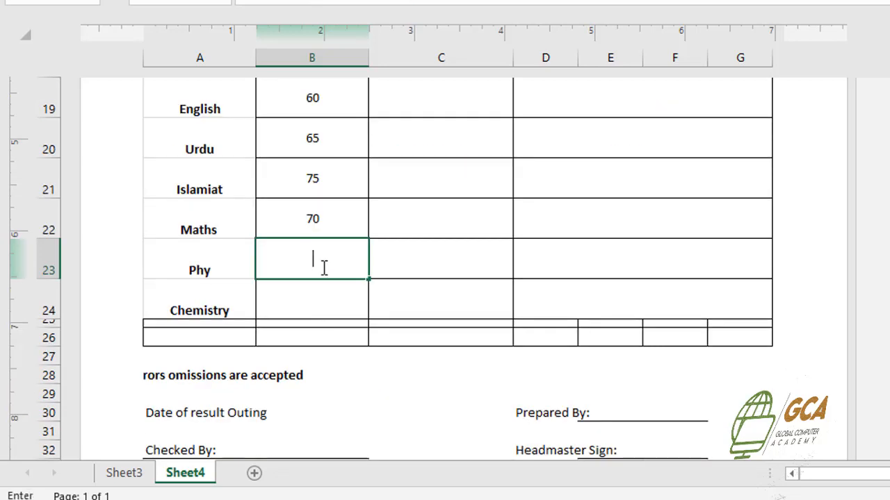
pyautogui.write('=VLOOKUP(F14,Data,3,FALSE)')
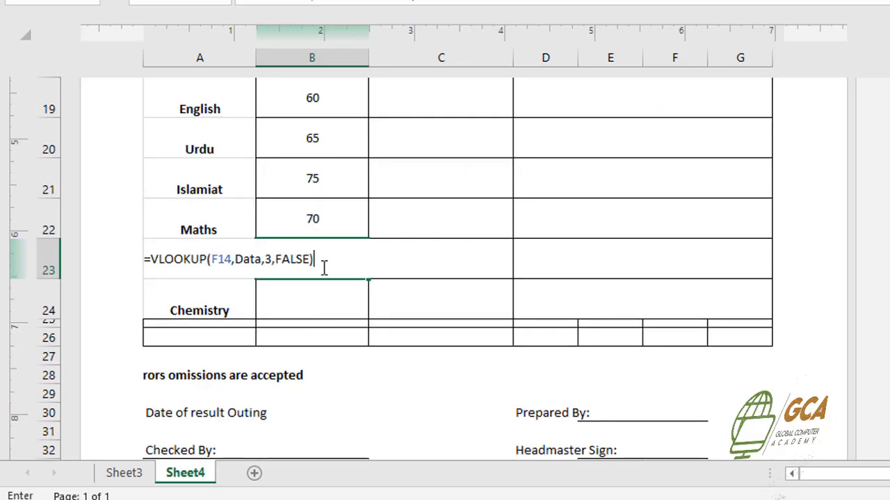
pyautogui.click(271, 261)
pyautogui.press('BackSpace')
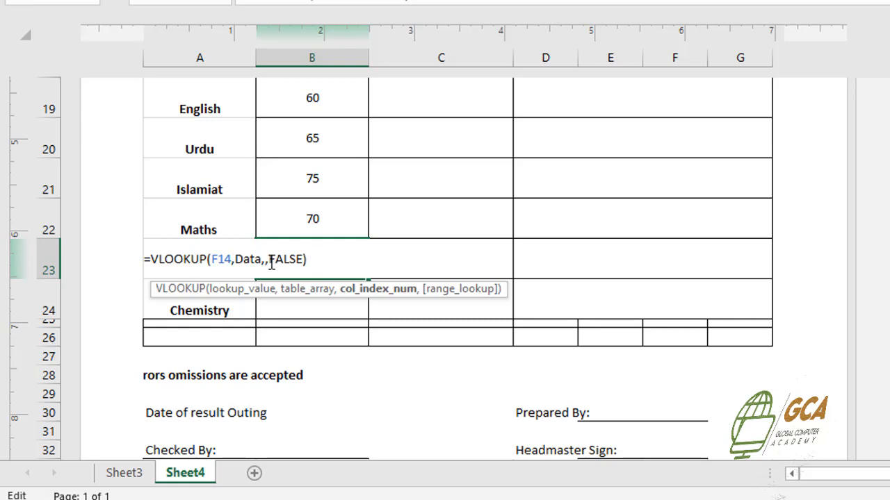
pyautogui.write('9')
pyautogui.click(332, 260)
pyautogui.press('Return')
# - Paste the copied VLOOKUP formula into B24 for the Chemistry marks and set its column index to 10
pyautogui.click(271, 297)
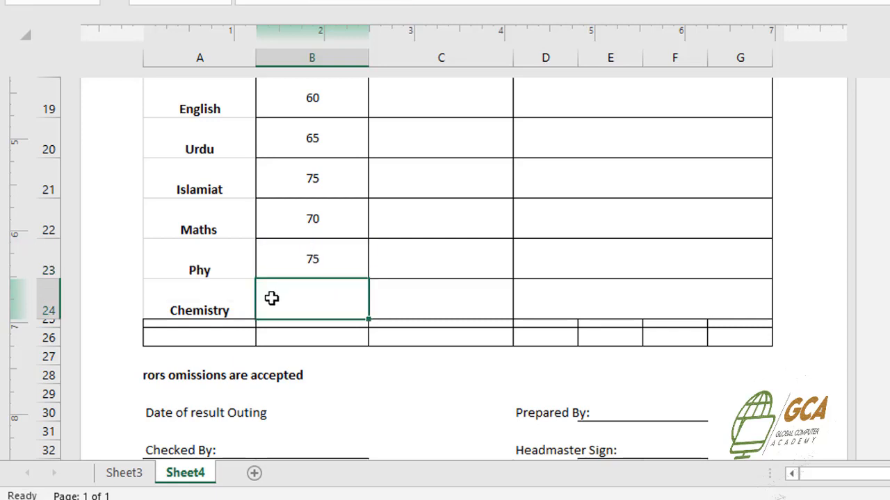
pyautogui.doubleClick(306, 299)
pyautogui.write('=VLOOKUP(F14,Data,3,FALSE)')
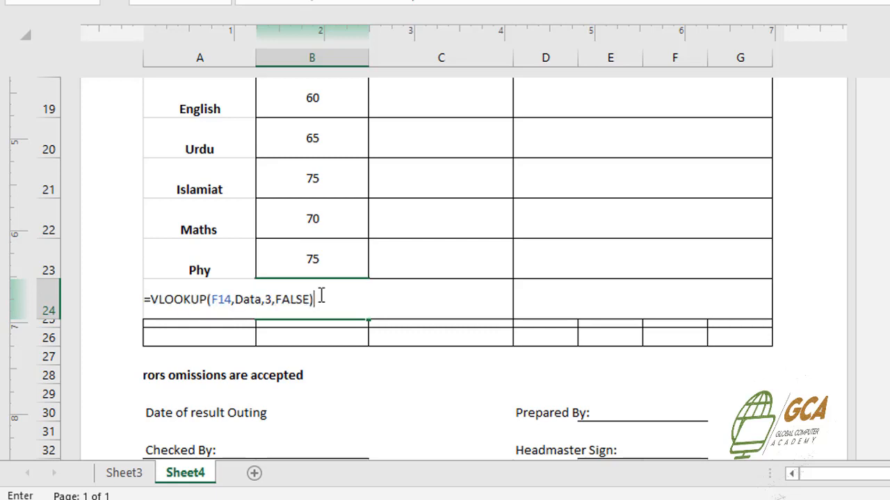
pyautogui.click(271, 299)
pyautogui.press('BackSpace')
pyautogui.write('10,')
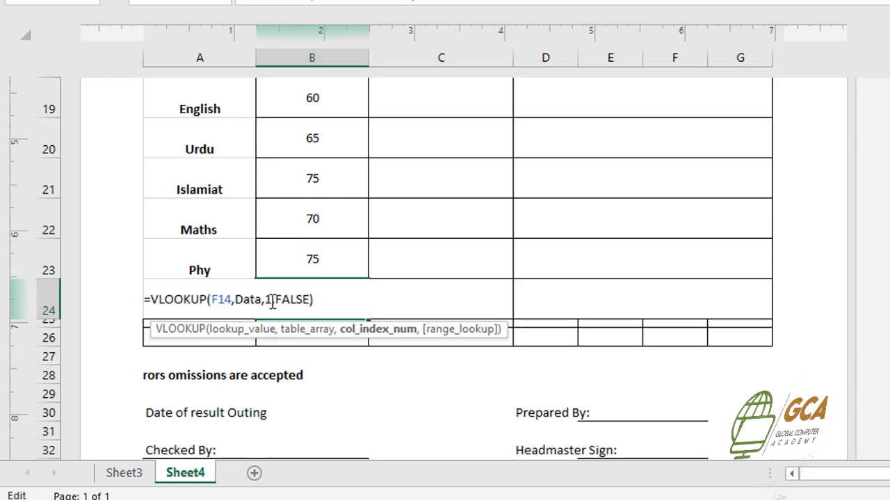
pyautogui.click(330, 299)
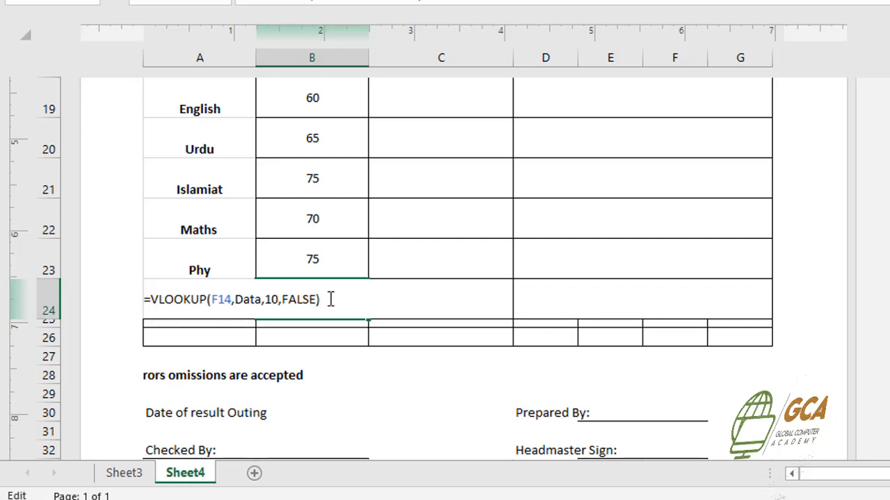
pyautogui.press('Return')
# - Label A26 as Total and enter =SUM(B19:B24) in B26 to add up the obtained marks
pyautogui.scroll(2, 336, 294)
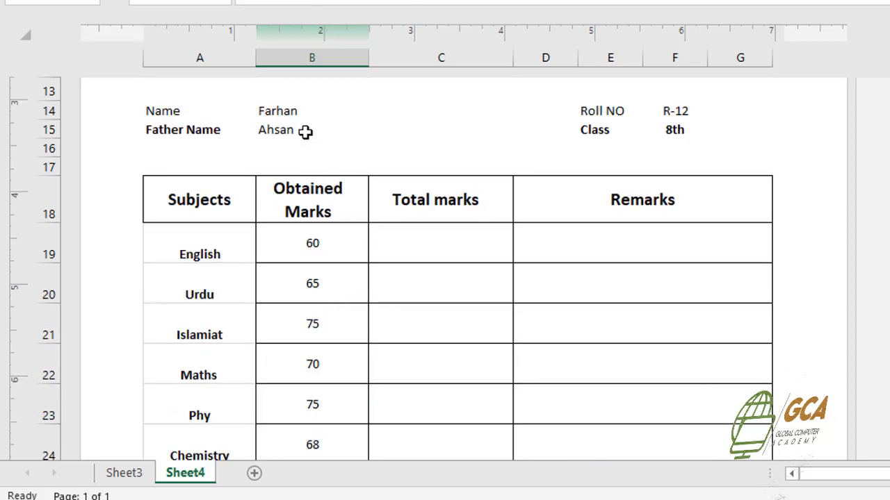
pyautogui.scroll(-1, 353, 323)
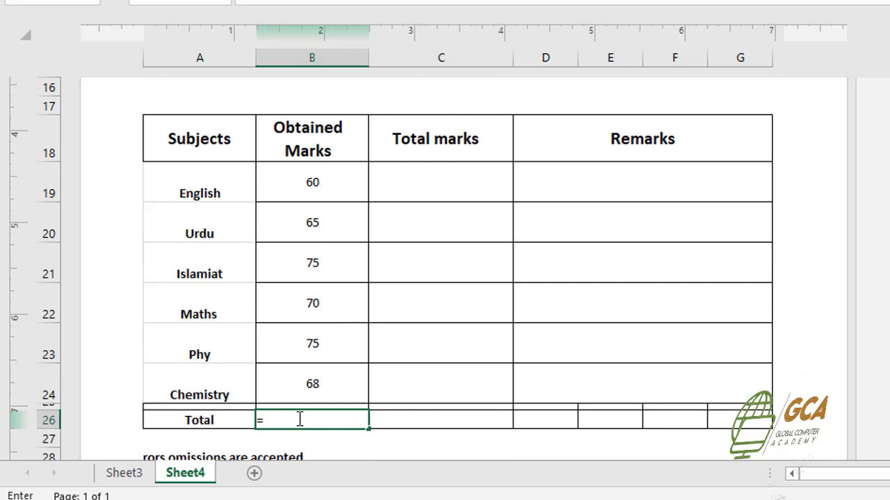
pyautogui.write('Si,')
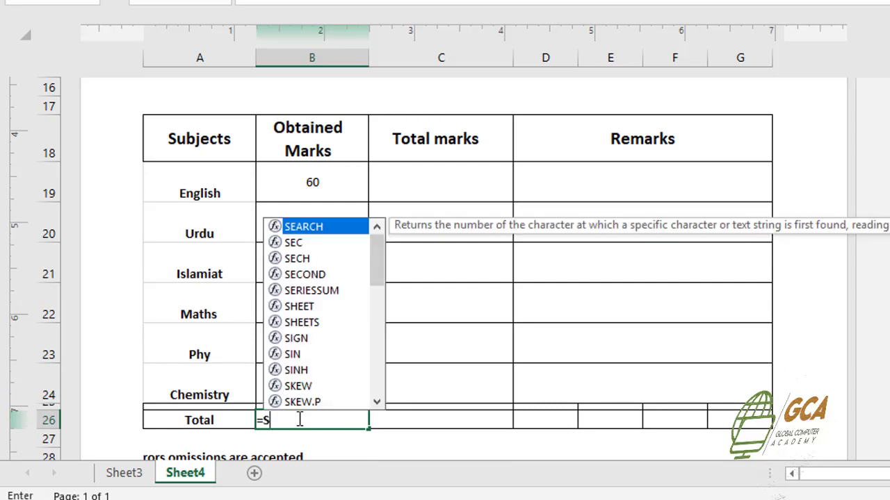
pyautogui.press('BackSpace')
pyautogui.press('BackSpace')
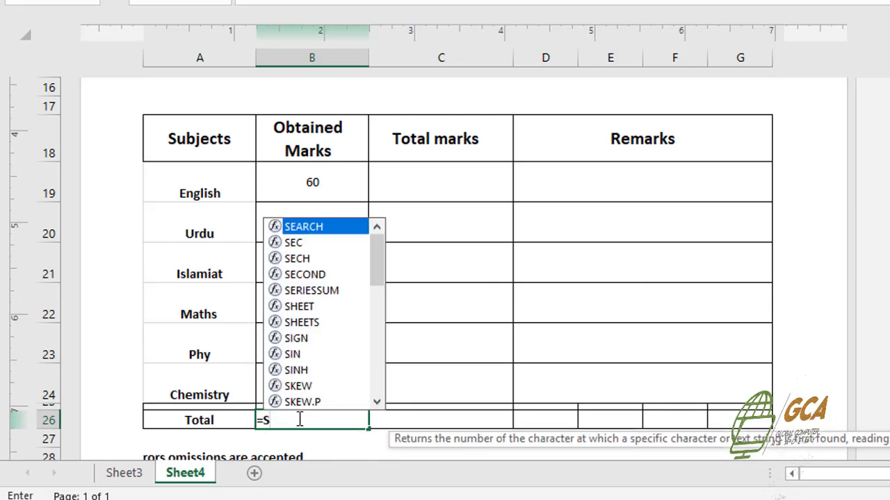
pyautogui.write('uml')
pyautogui.press('BackSpace')
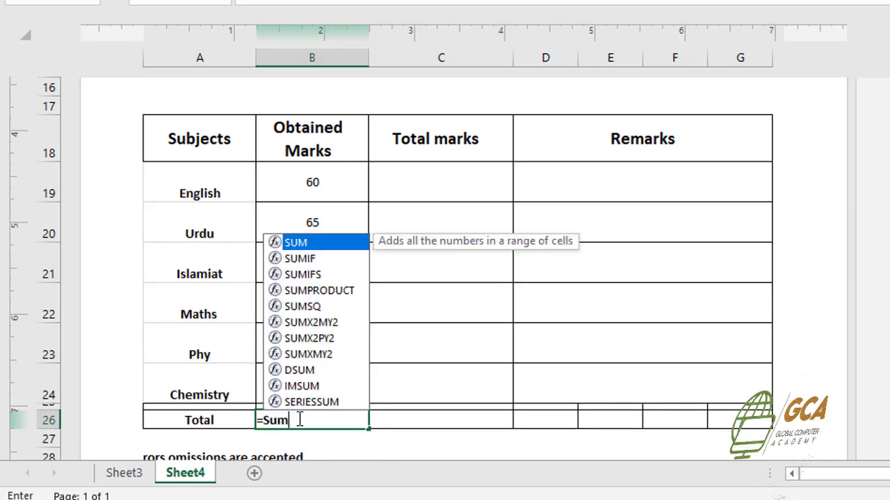
pyautogui.doubleClick(347, 244)
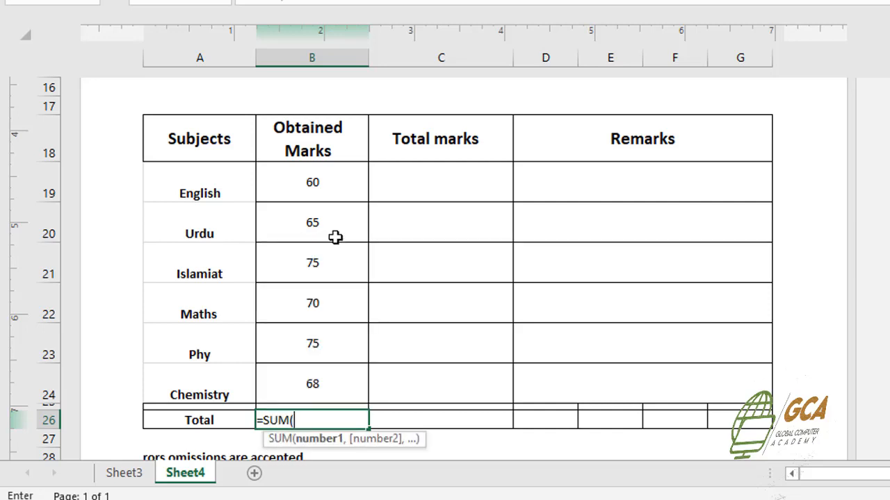
pyautogui.moveTo(307, 183); pyautogui.dragTo(329, 385)
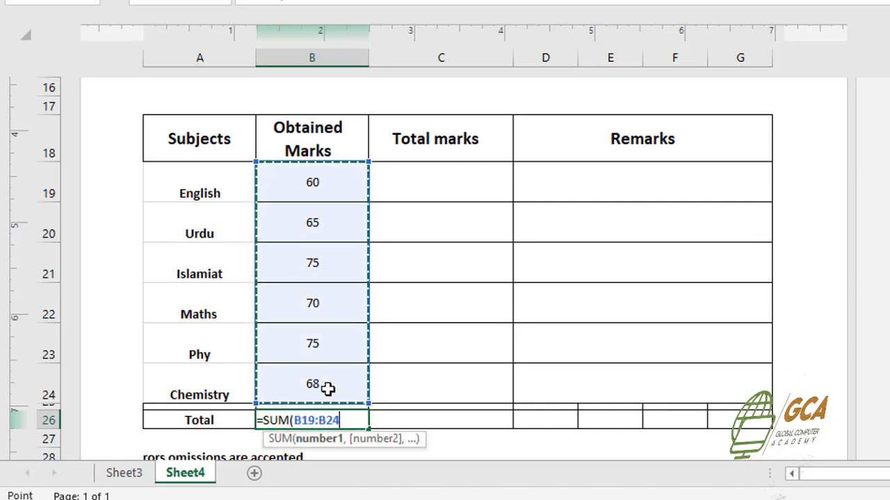
pyautogui.write(')')
pyautogui.press('Return')
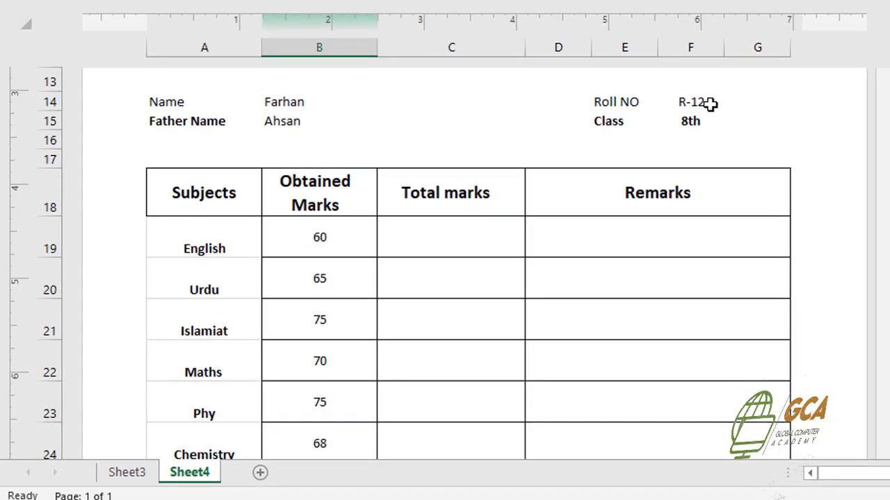
# - Compare the certificate's obtained marks with the R-12 row in Sheet3, then return to Sheet4
pyautogui.scroll(-2, 397, 281)
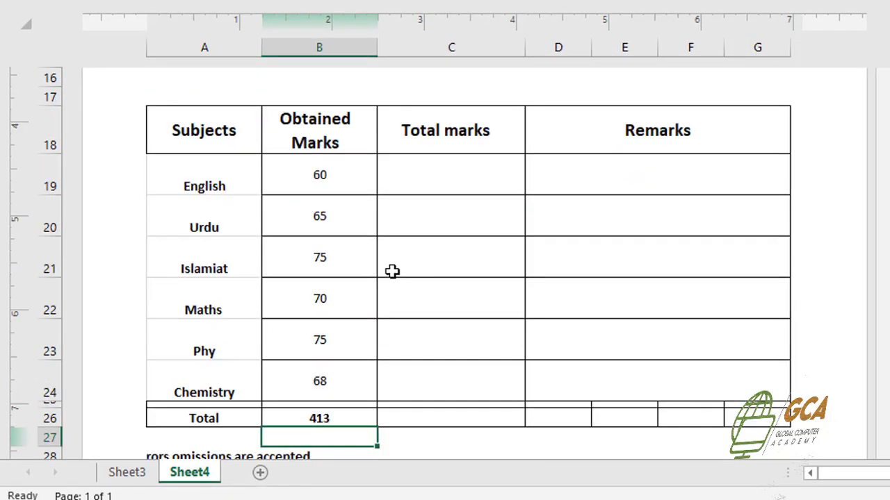
pyautogui.click(131, 476)
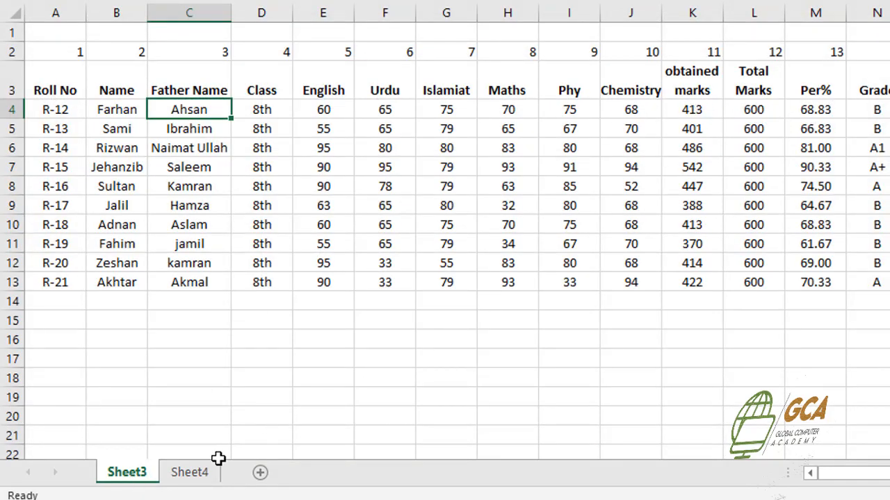
pyautogui.click(197, 478)
# - Enter 100 as the total marks for each of the six subjects in C19:C24, from English to Chemistry
pyautogui.scroll(2, 463, 235)
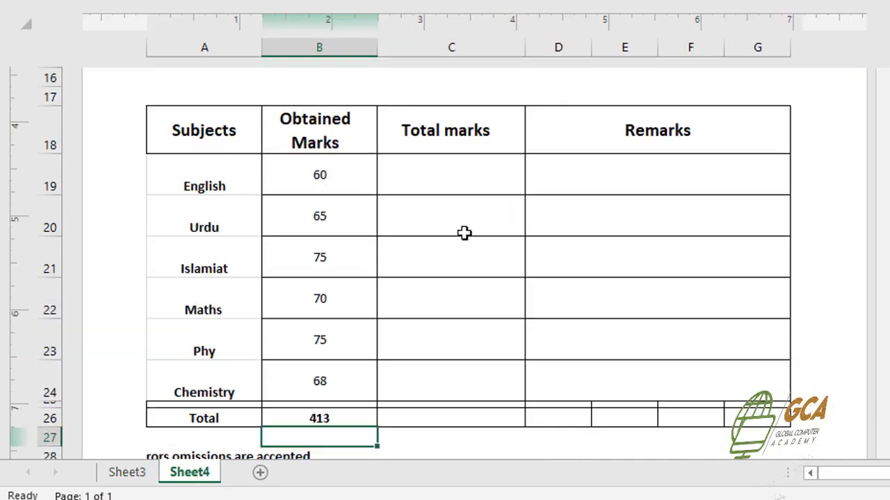
pyautogui.doubleClick(464, 238)
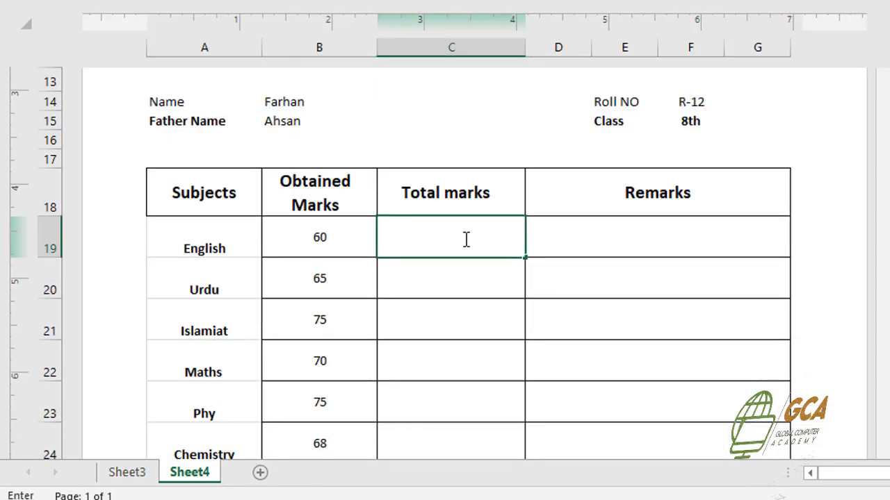
pyautogui.write('100')
pyautogui.press('Return')
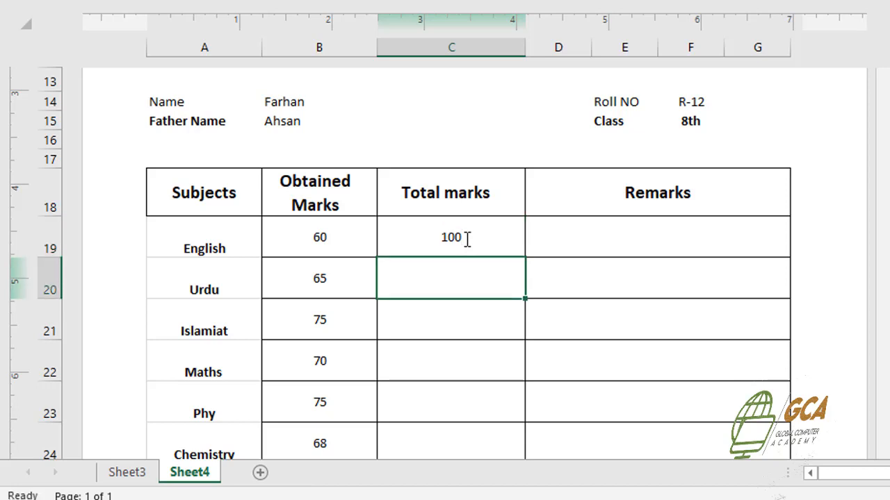
pyautogui.write('100')
pyautogui.press('Return')
pyautogui.write('1')
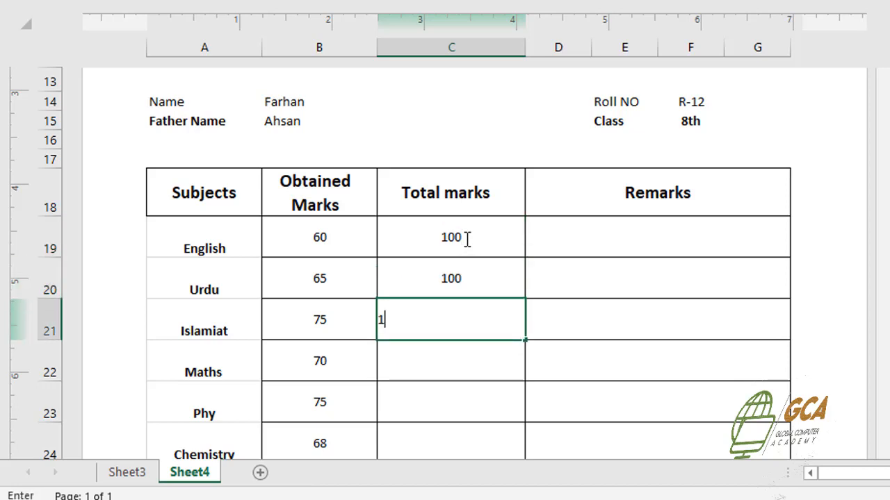
pyautogui.write('00')
pyautogui.press('Return')
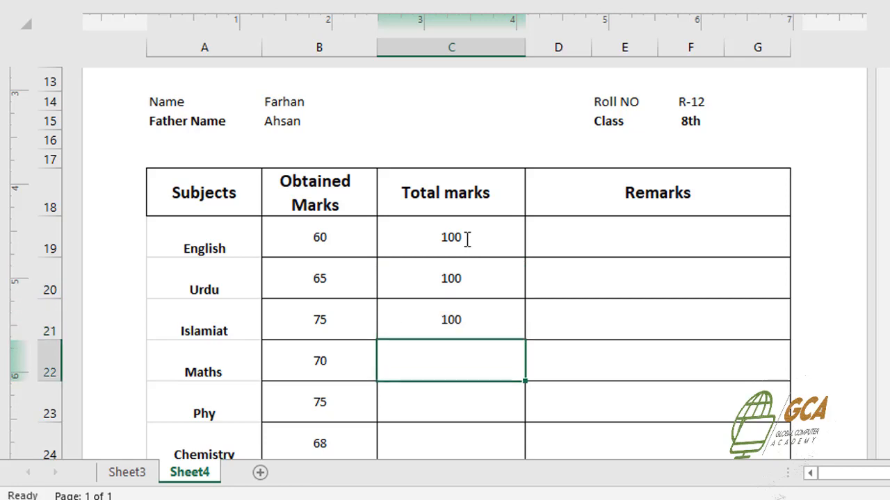
pyautogui.write('100')
pyautogui.press('Return')
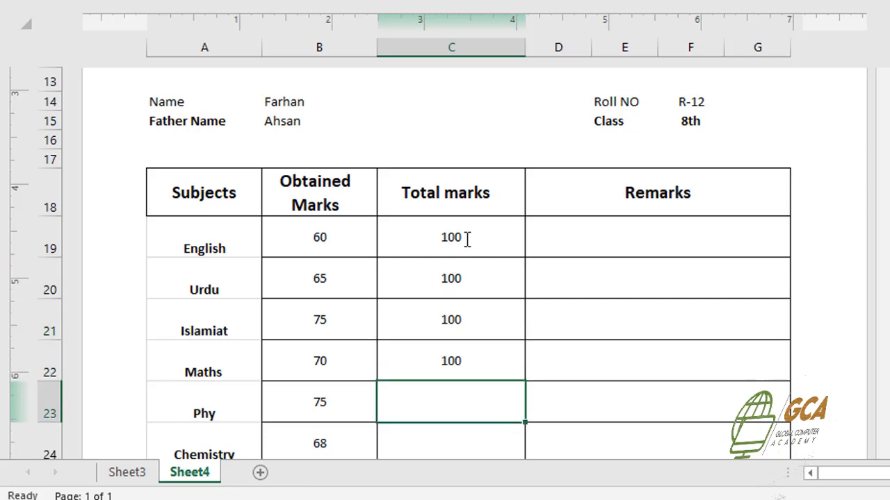
pyautogui.scroll(-2, 409, 190)
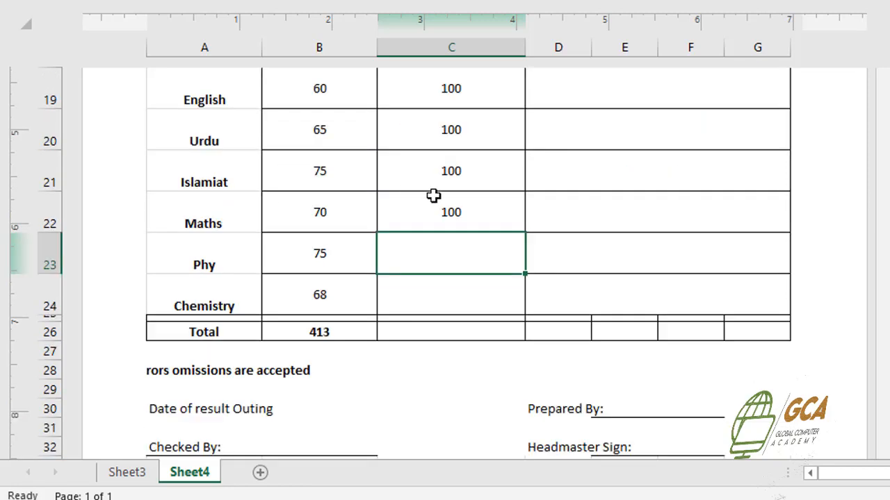
pyautogui.write('100')
pyautogui.press('Return')
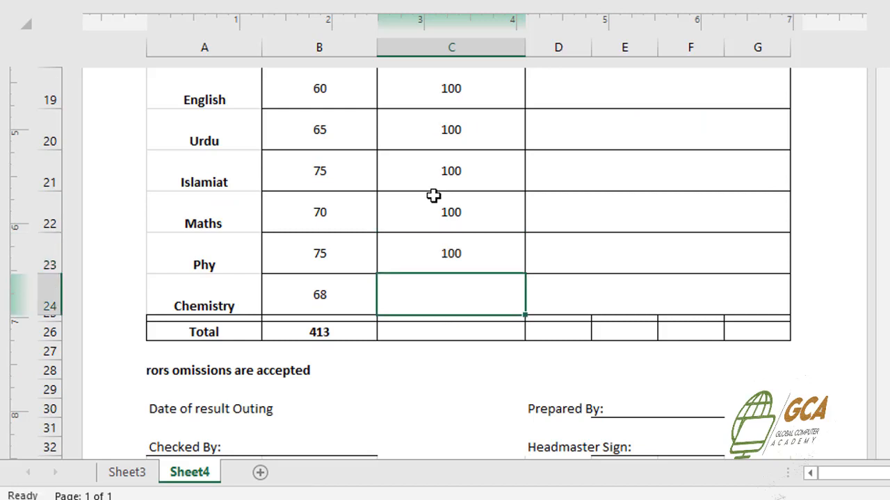
pyautogui.write('100')
pyautogui.press('Return')
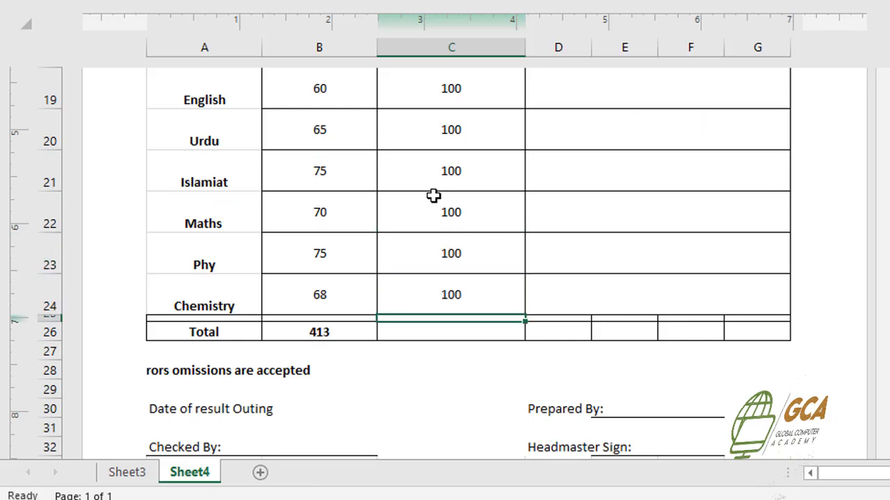
# - Enter 600 in C26 as the overall total marks in the Total row
pyautogui.scroll(1, 435, 194)
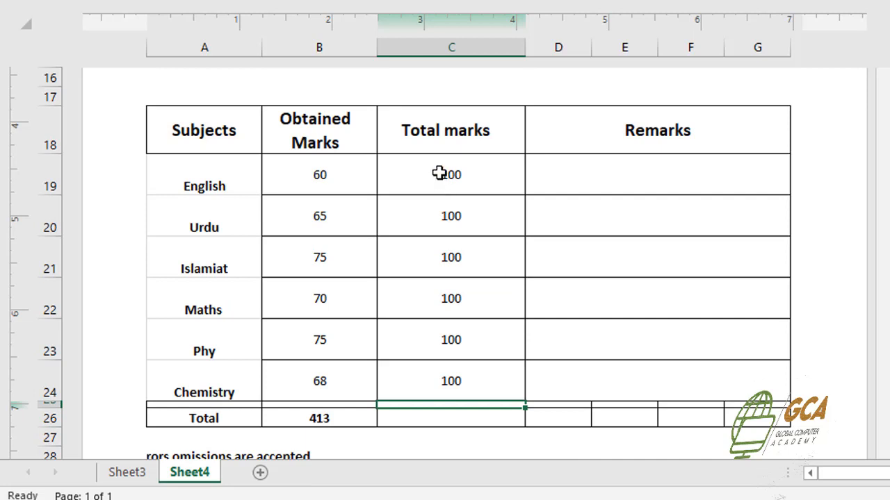
pyautogui.doubleClick(455, 419)
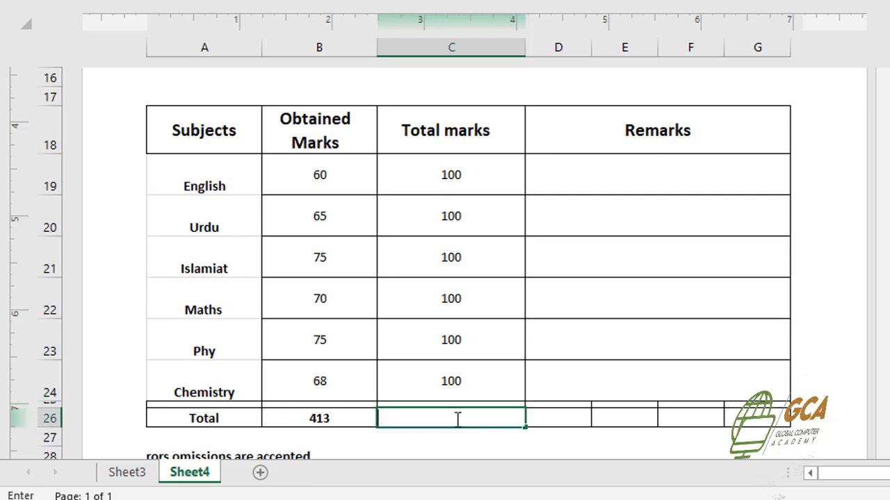
pyautogui.write('600')
pyautogui.click(568, 350)
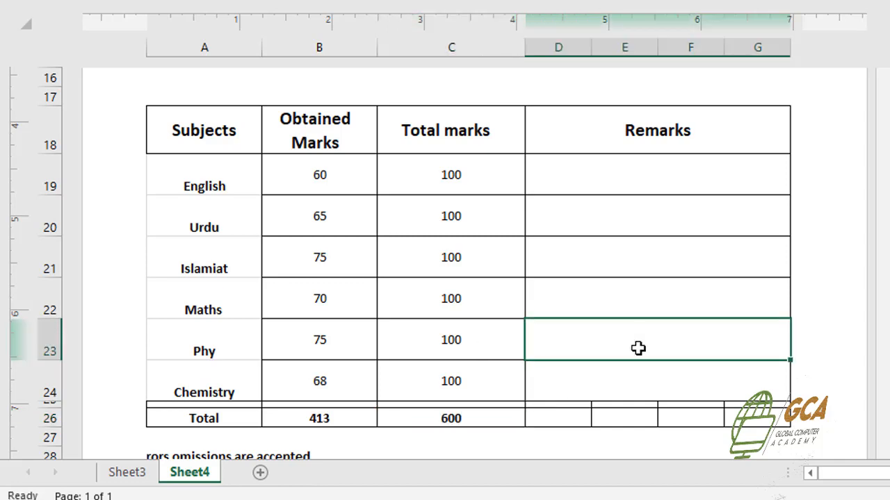
pyautogui.scroll(1, 637, 340)
pyautogui.scroll(-2, 588, 350)
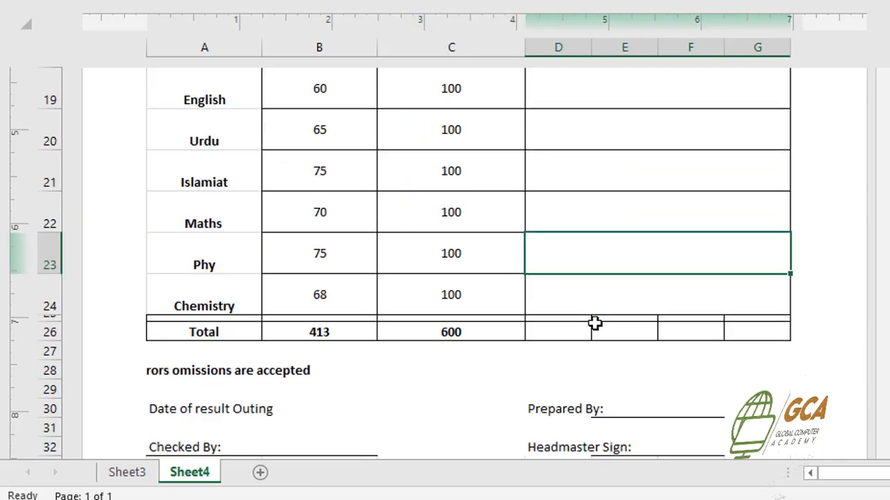
pyautogui.moveTo(568, 339); pyautogui.dragTo(693, 332)
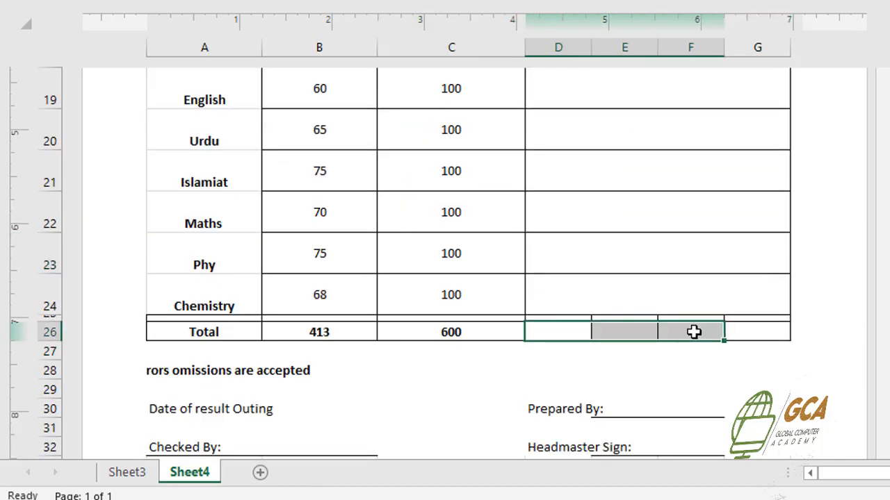
pyautogui.click(741, 329)
pyautogui.scroll(2, 644, 262)
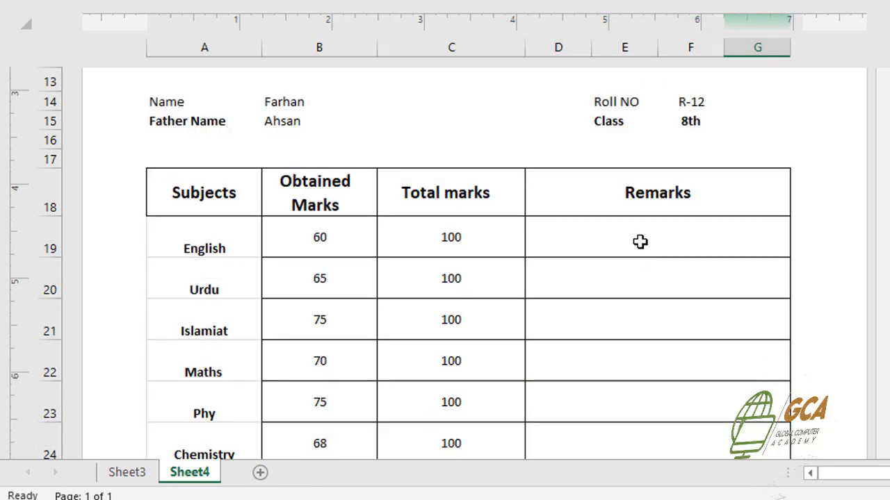
pyautogui.scroll(1, 638, 257)
pyautogui.scroll(-3, 634, 278)
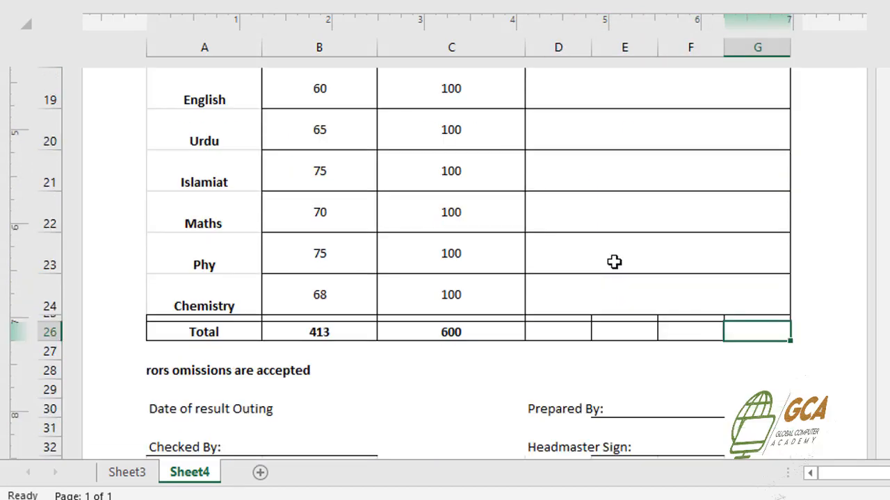
pyautogui.scroll(1, 614, 262)
pyautogui.scroll(1, 614, 261)
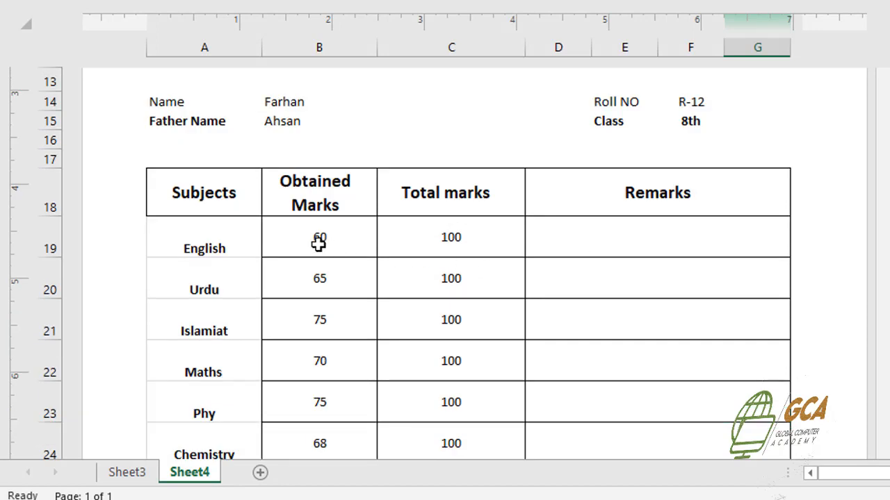
# - Enter =IF(B19>=33,"Pass","Failed") in the English Remarks cell D19, accepting the proposed formula correction
pyautogui.scroll(-1, 318, 244)
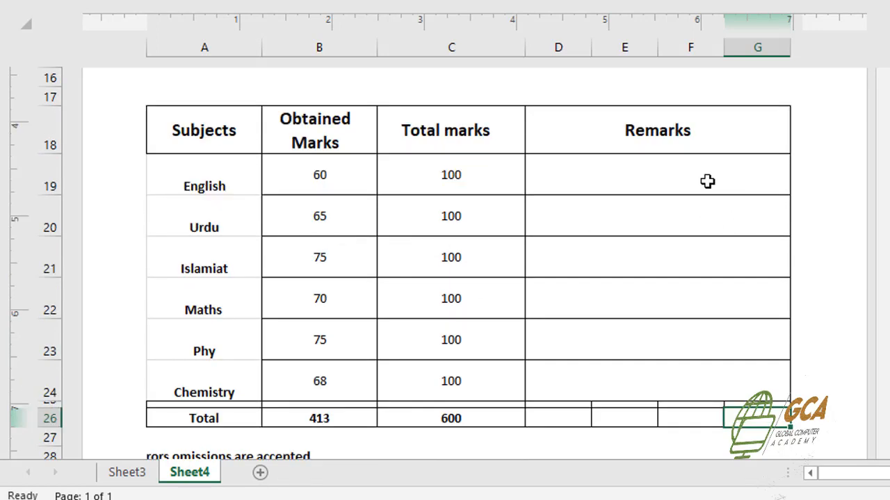
pyautogui.doubleClick(674, 171)
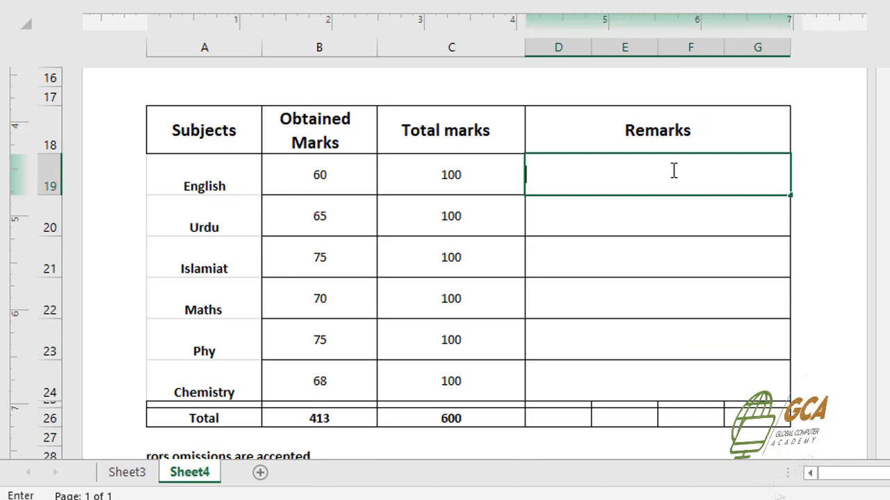
pyautogui.write('=')
pyautogui.write('if')
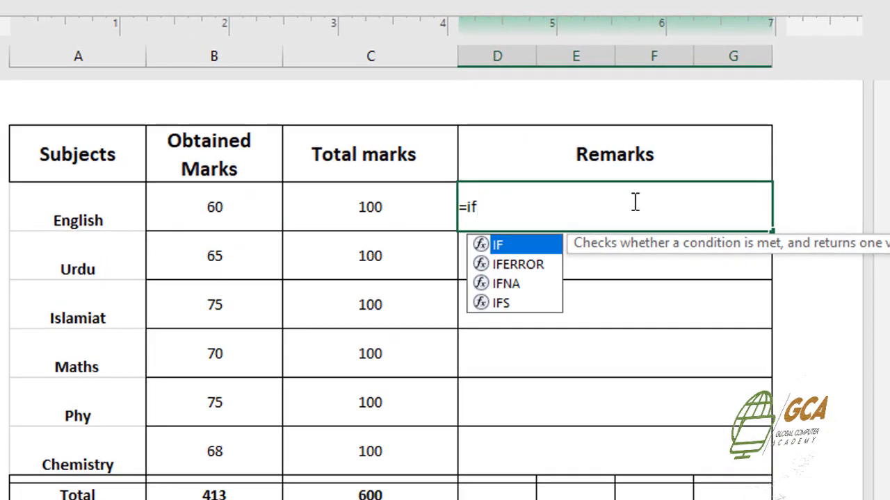
pyautogui.write('(')
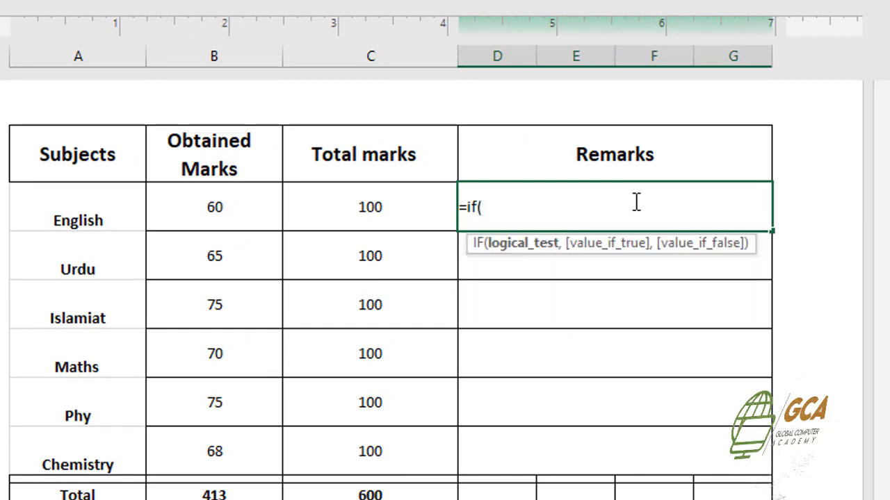
pyautogui.click(216, 207)
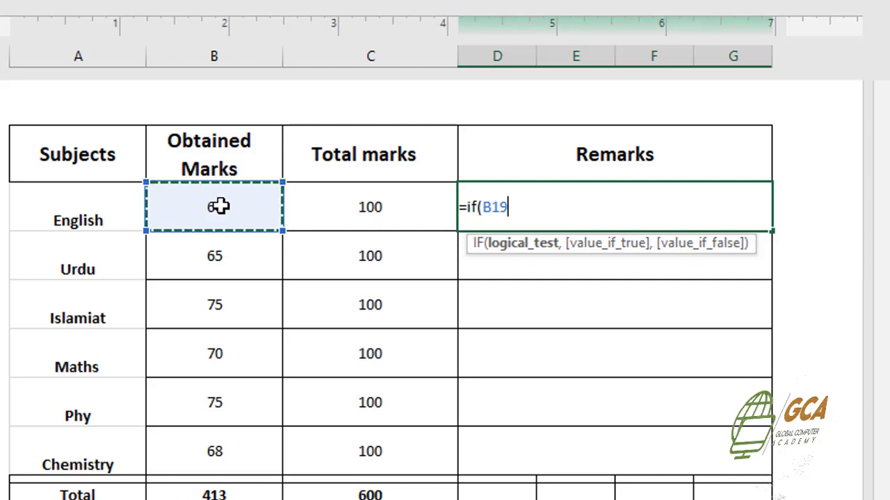
pyautogui.write('>')
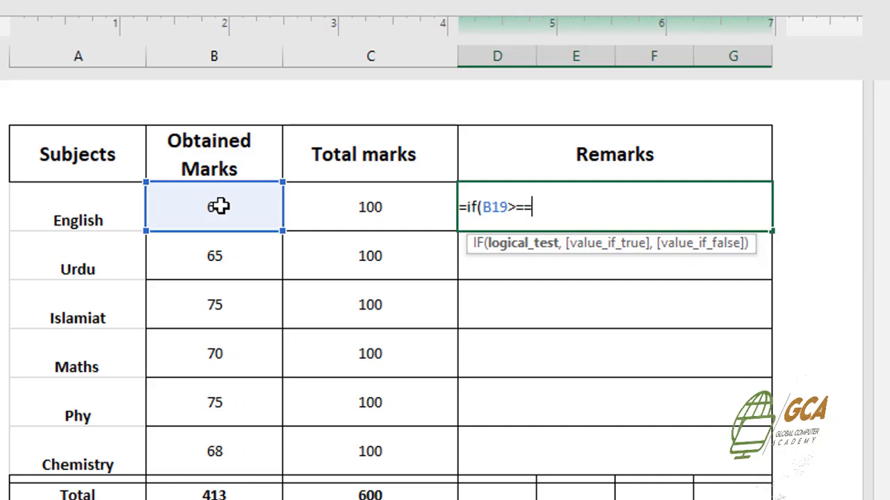
pyautogui.write('=33,"P')
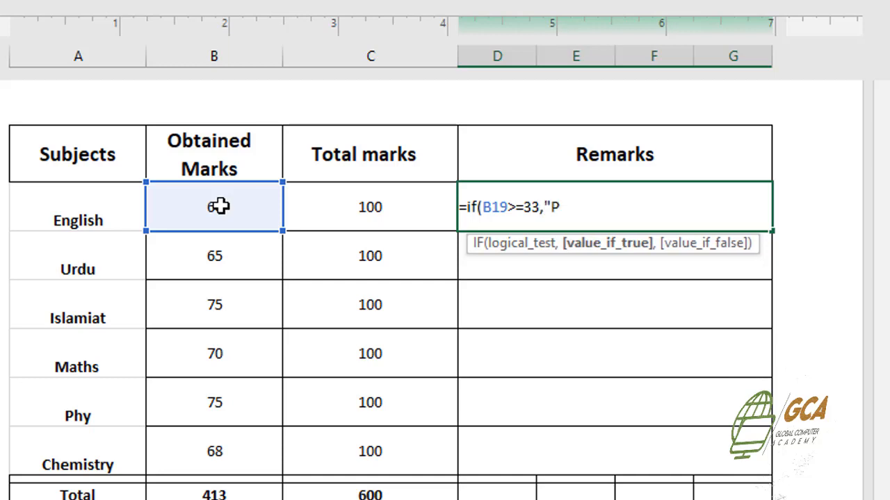
pyautogui.write('ass",')
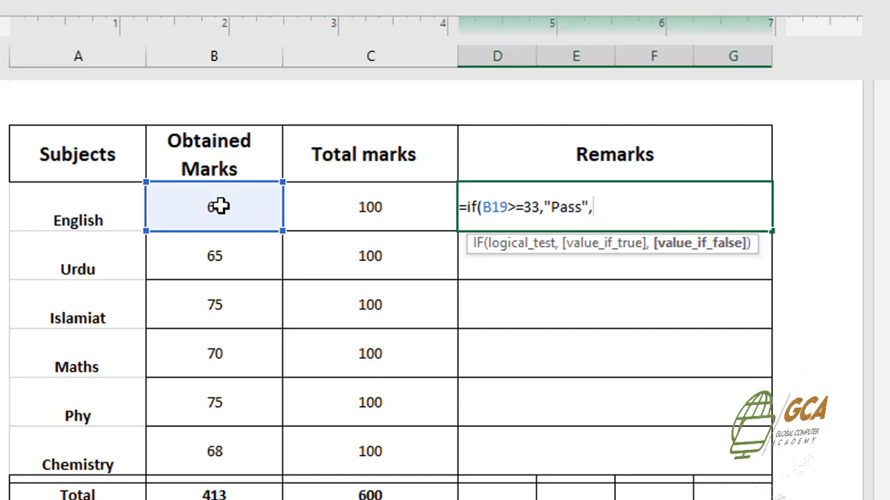
pyautogui.write('"Failed')
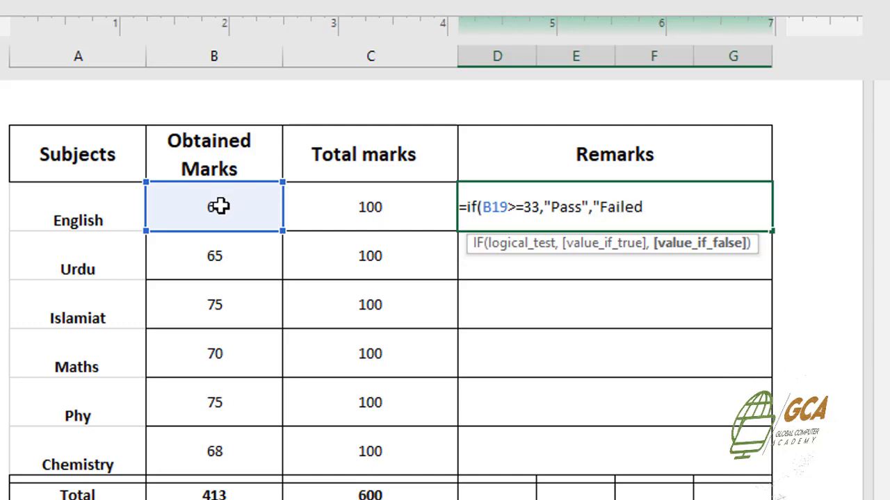
pyautogui.write(')')
pyautogui.press('Return')
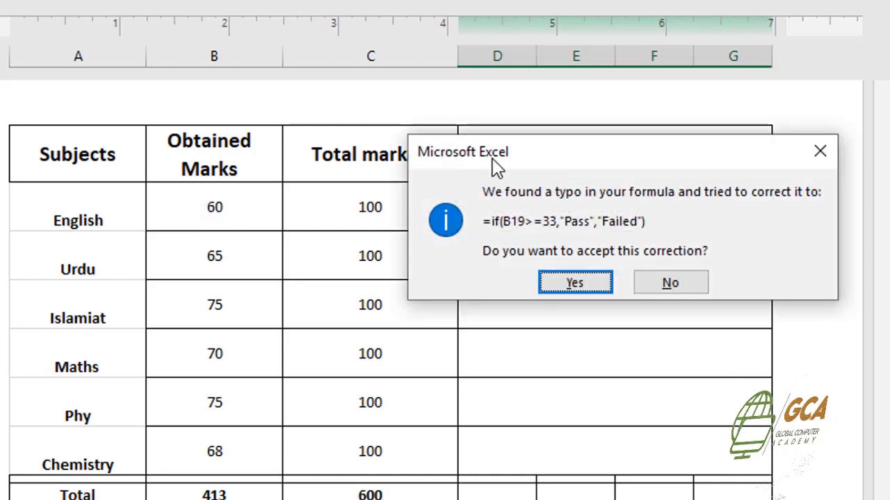
pyautogui.click(575, 283)
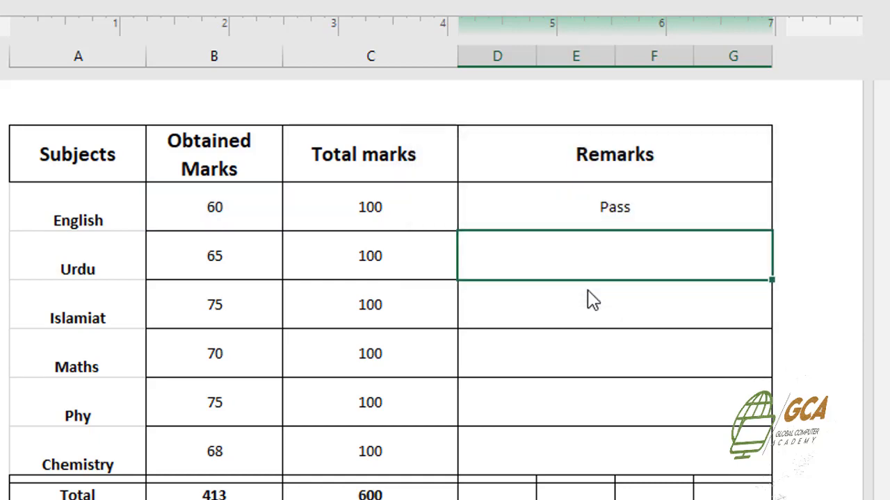
# - Fill the English Remarks formula down through the Chemistry row
pyautogui.click(622, 205)
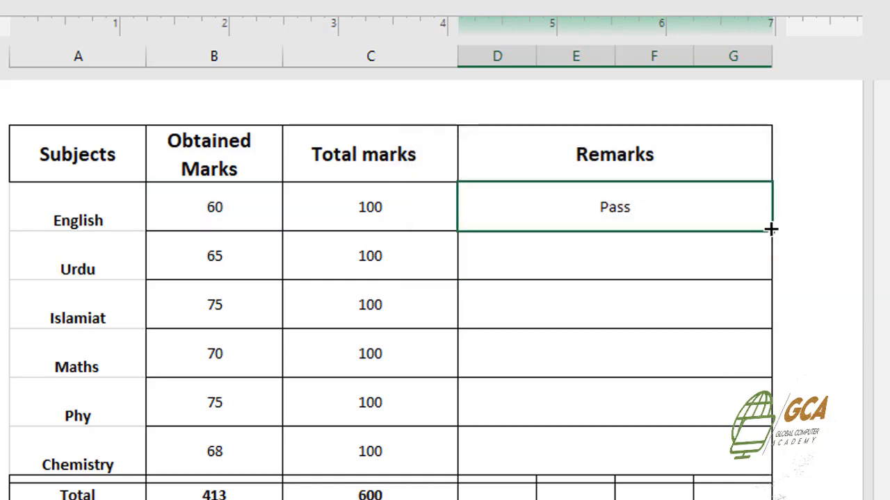
pyautogui.doubleClick(770, 229)
pyautogui.click(711, 320)
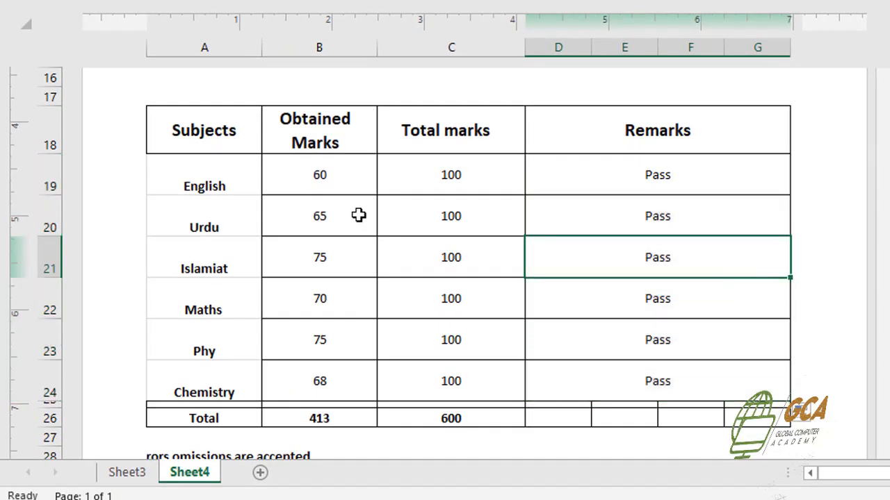
pyautogui.scroll(-1, 314, 181)
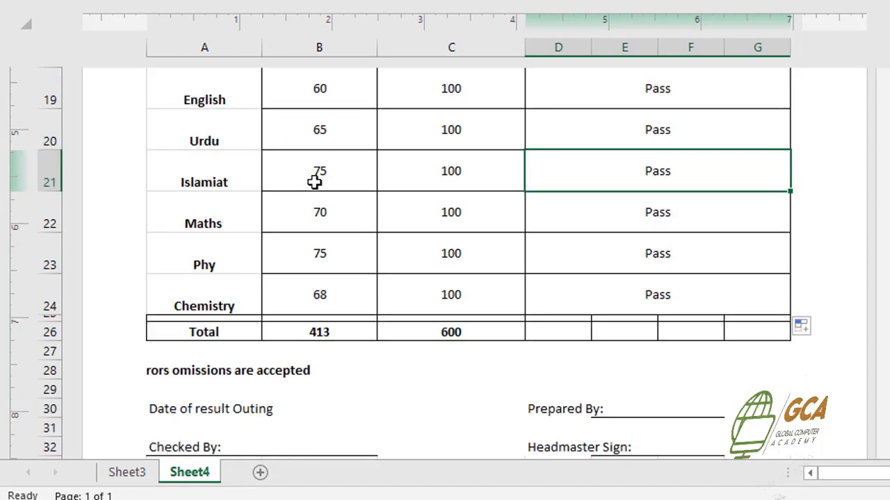
pyautogui.scroll(1, 314, 181)
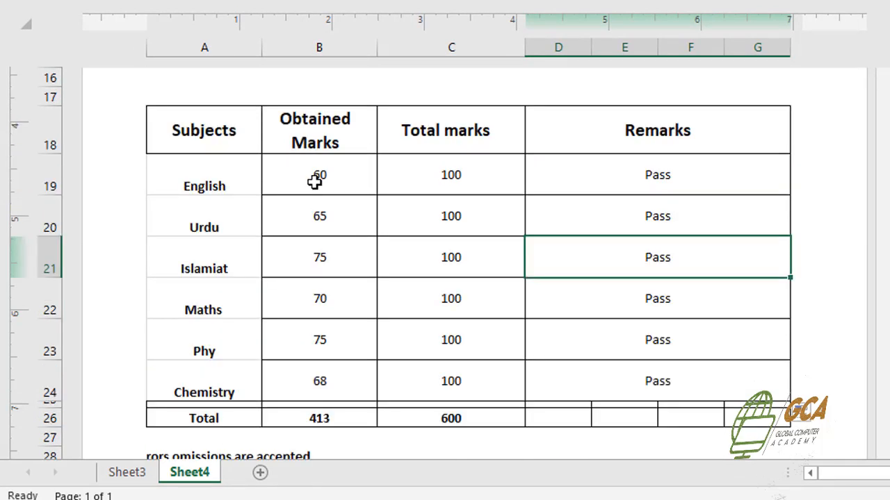
pyautogui.scroll(-1, 674, 189)
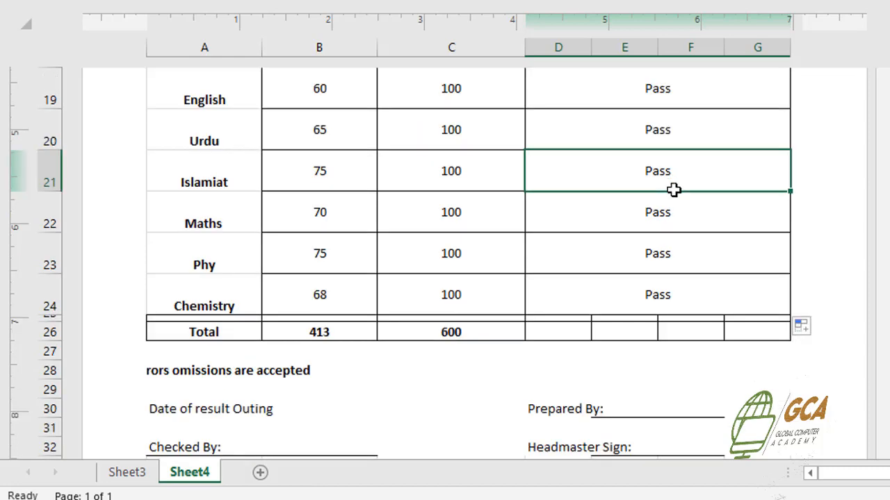
# - Paste the copied VLOOKUP formula into D26 of the Total row and clear its column index argument
pyautogui.doubleClick(565, 331)
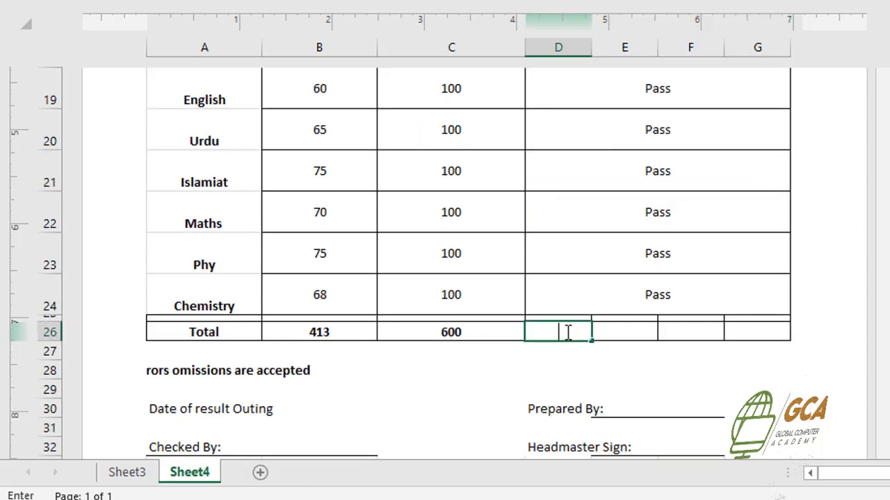
pyautogui.scroll(2, 568, 332)
pyautogui.scroll(-2, 568, 334)
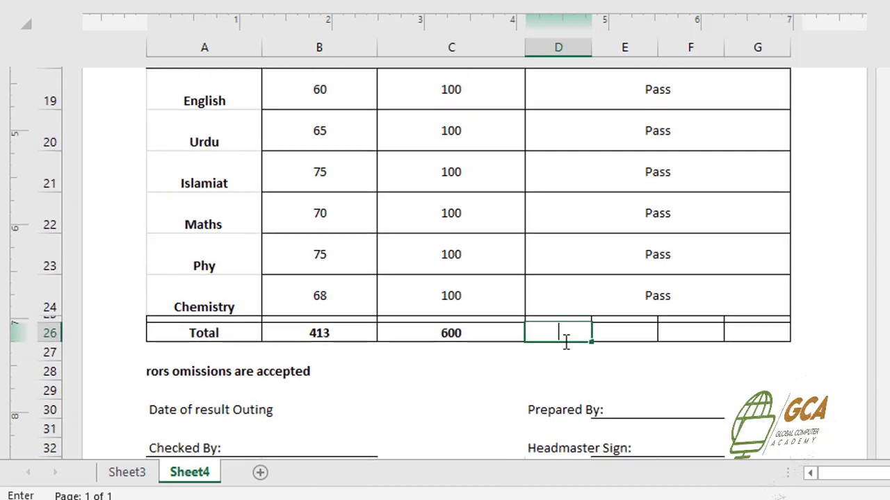
pyautogui.hotkey('ctrl', 'v')
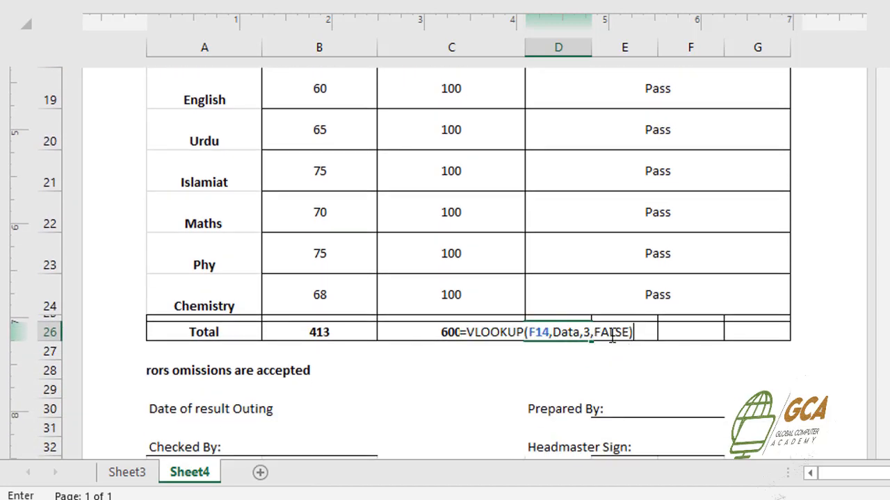
pyautogui.click(590, 331)
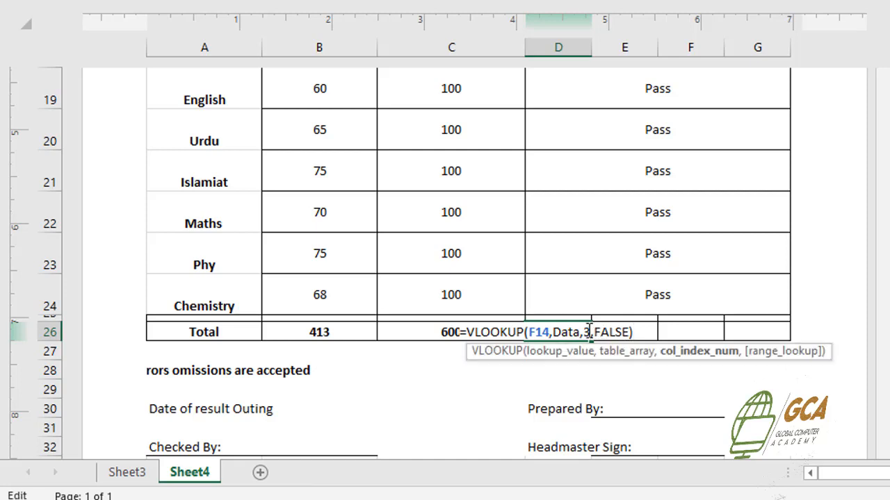
pyautogui.press('BackSpace')
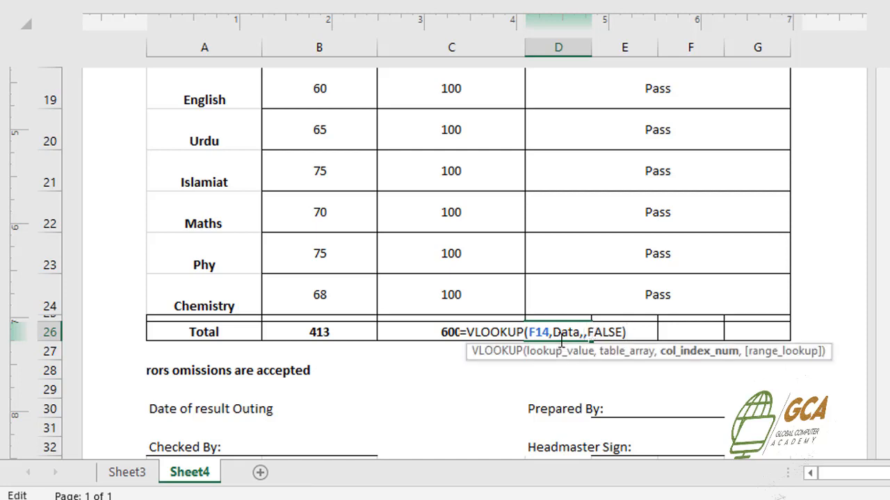
# - Check the Grade column's number on Sheet3, then complete D26 on Sheet4 as =VLOOKUP(F14,Data,14,FALSE)
pyautogui.click(119, 474)
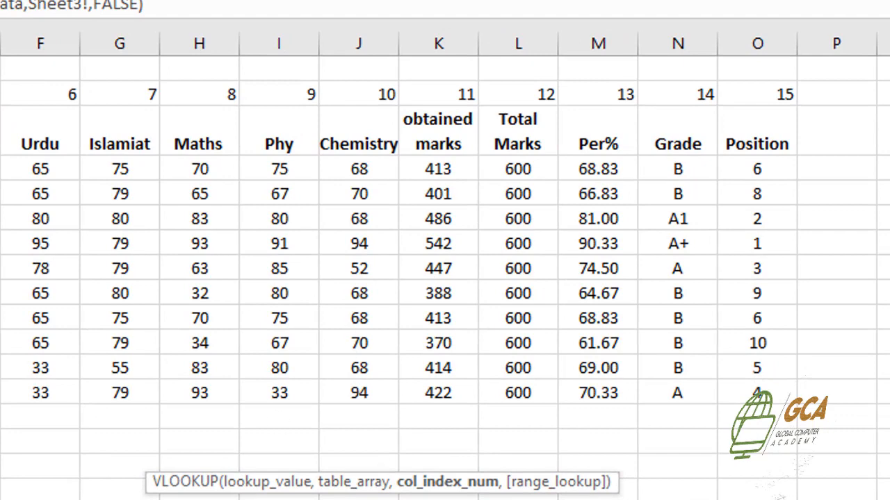
pyautogui.click(168, 470)
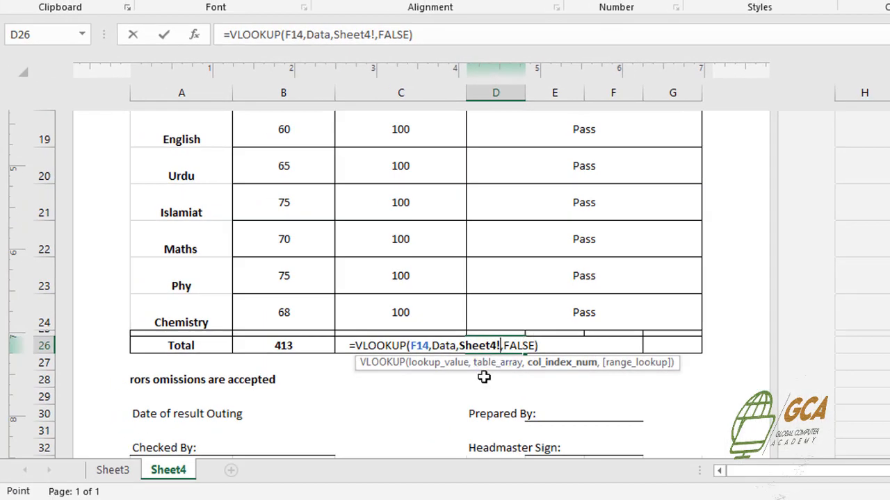
pyautogui.press('BackSpace')
pyautogui.press('BackSpace')
pyautogui.press('BackSpace')
pyautogui.press('BackSpace')
pyautogui.press('BackSpace')
pyautogui.press('BackSpace')
pyautogui.press('BackSpace')
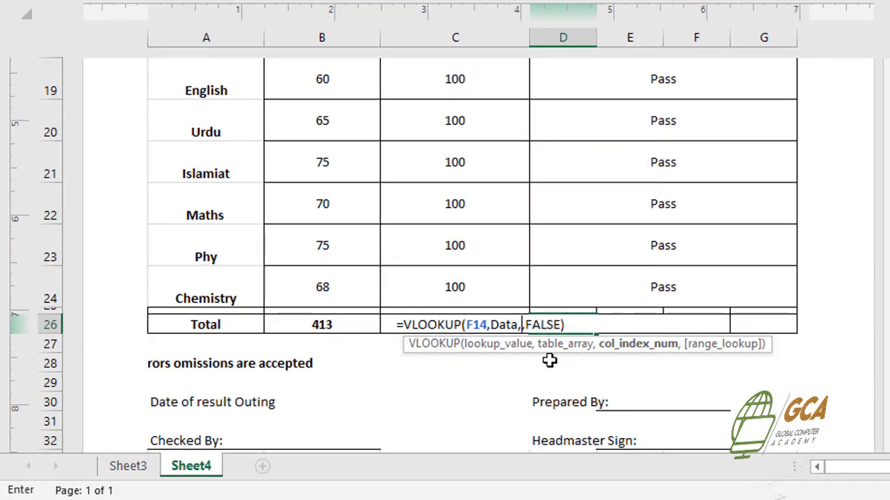
pyautogui.write('14')
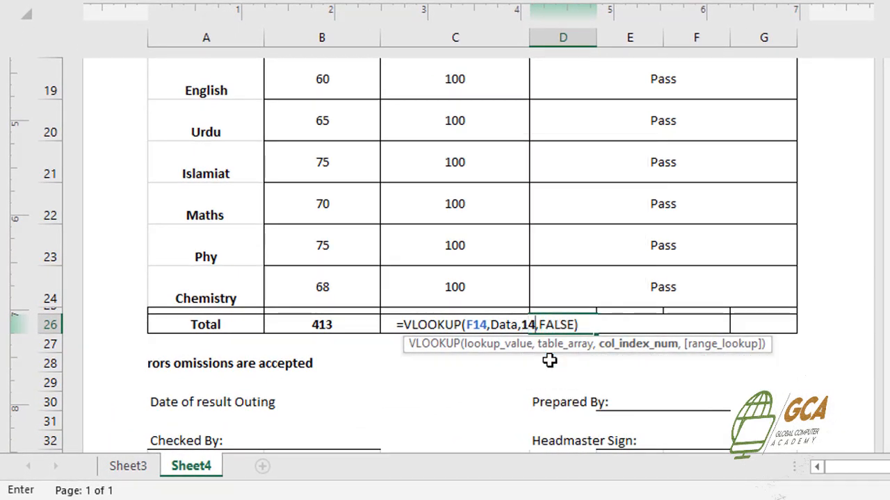
pyautogui.click(598, 324)
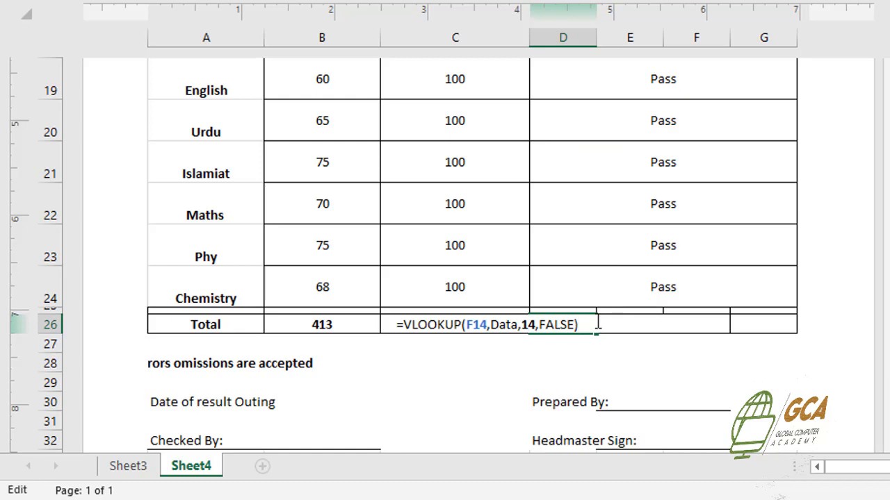
pyautogui.press('Return')
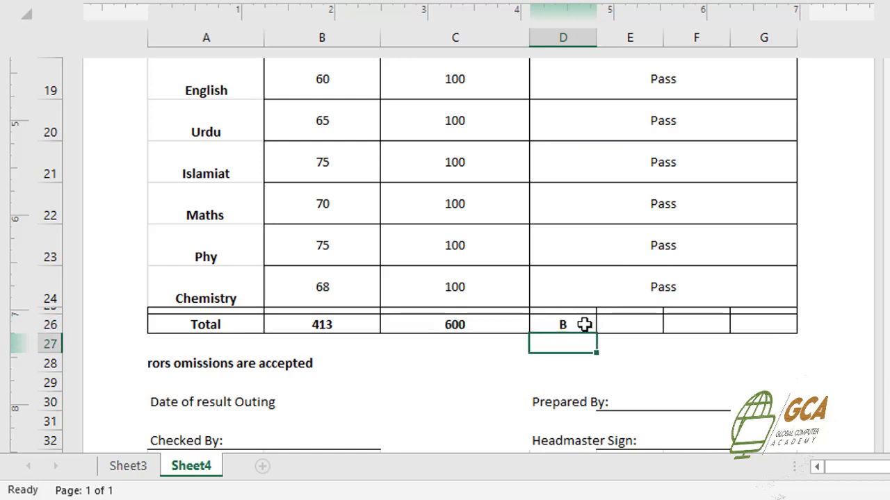
# - Move the grade lookup formula from D26 to E26
pyautogui.click(584, 324)
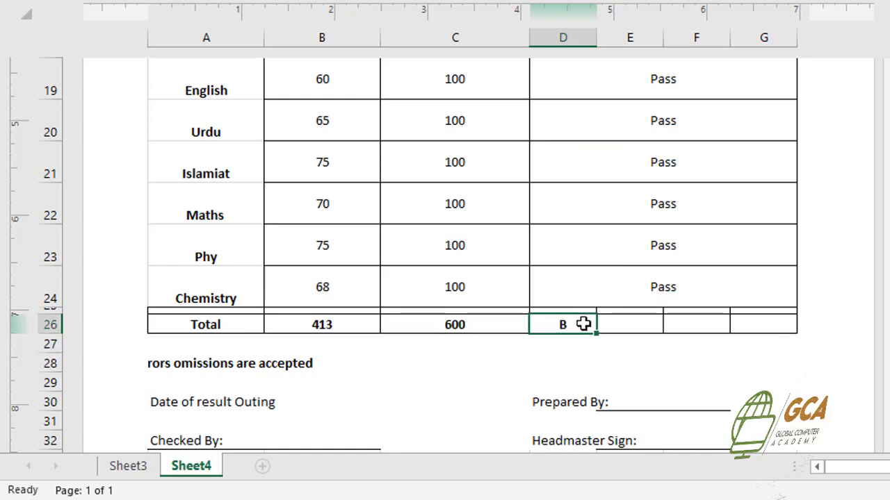
pyautogui.hotkey('ctrl', 'c')
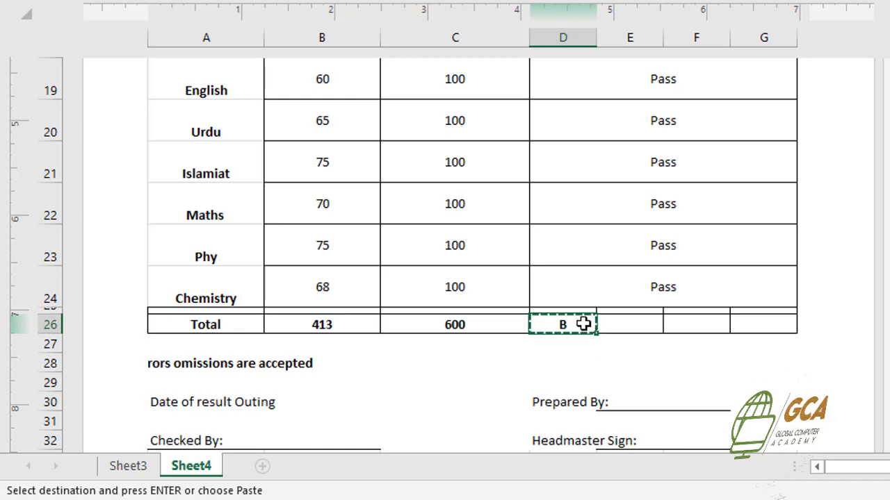
pyautogui.click(622, 323)
pyautogui.press('Return')
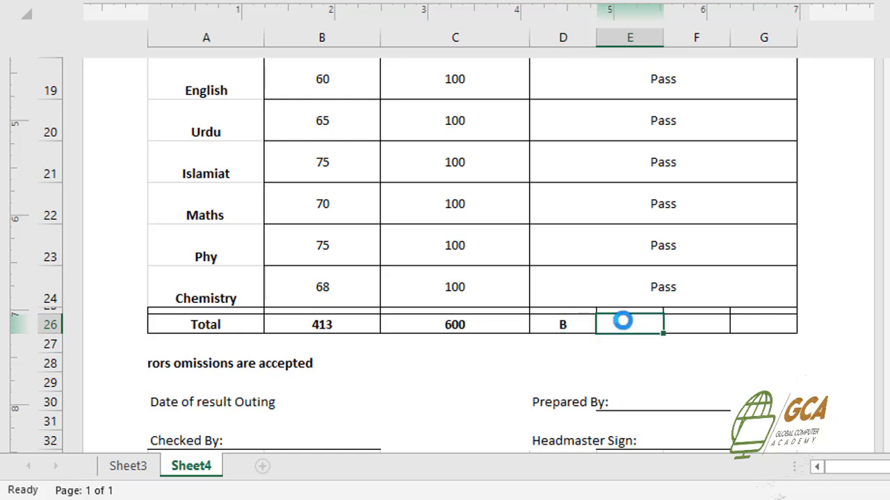
# - Enter the label Grade in D26 and apply All Borders to the cell
pyautogui.click(577, 320)
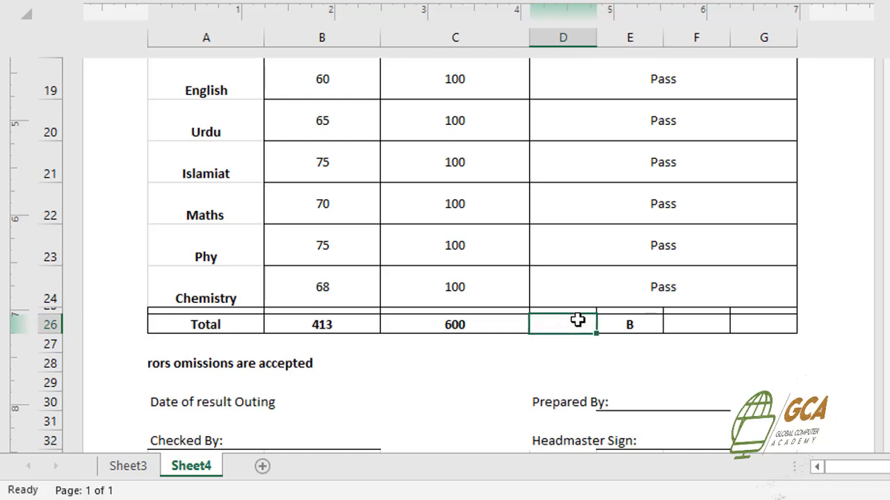
pyautogui.write('Grade')
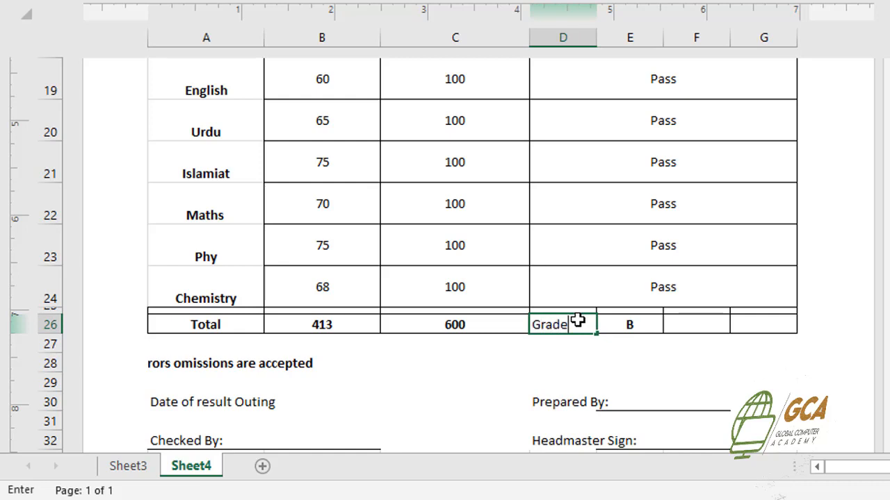
pyautogui.click(695, 312)
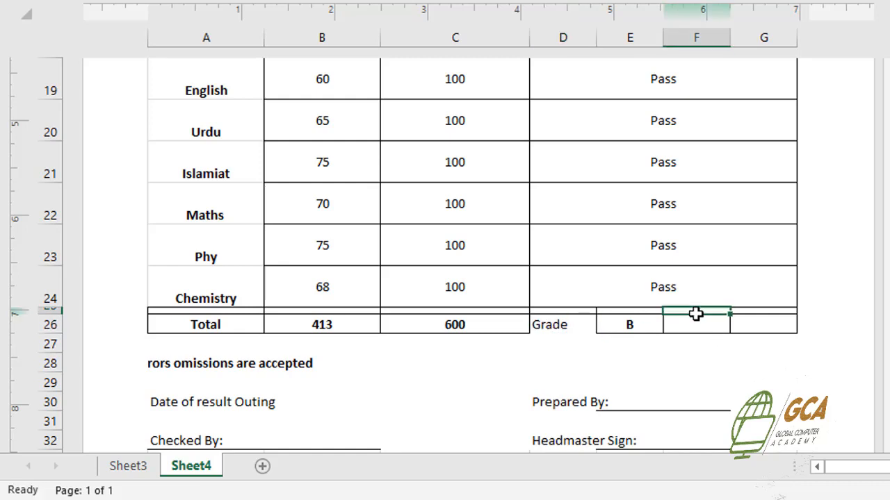
pyautogui.click(556, 331)
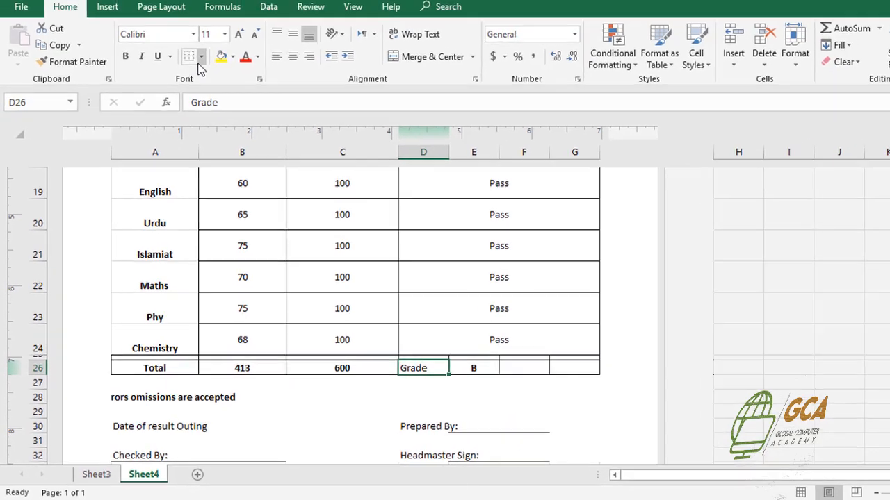
pyautogui.click(201, 57)
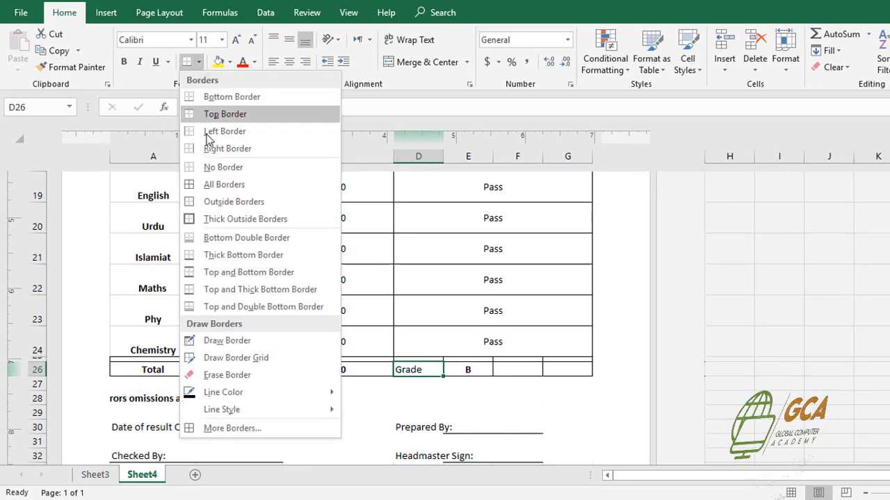
pyautogui.click(232, 181)
# - Enter the label Position in F26 of the Total row
pyautogui.click(505, 369)
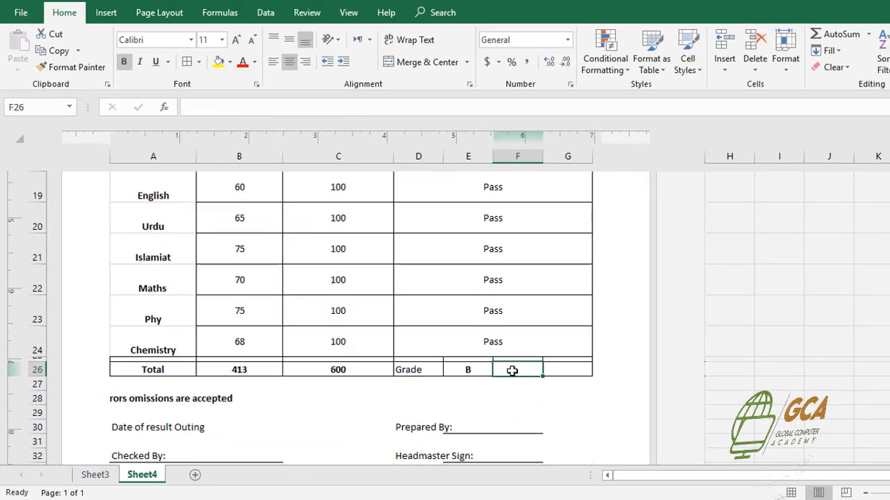
pyautogui.doubleClick(513, 370)
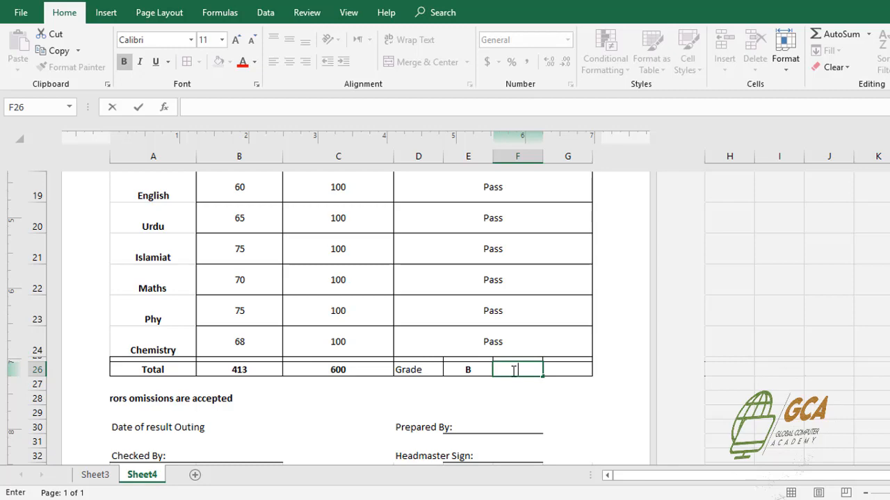
pyautogui.write('Position')
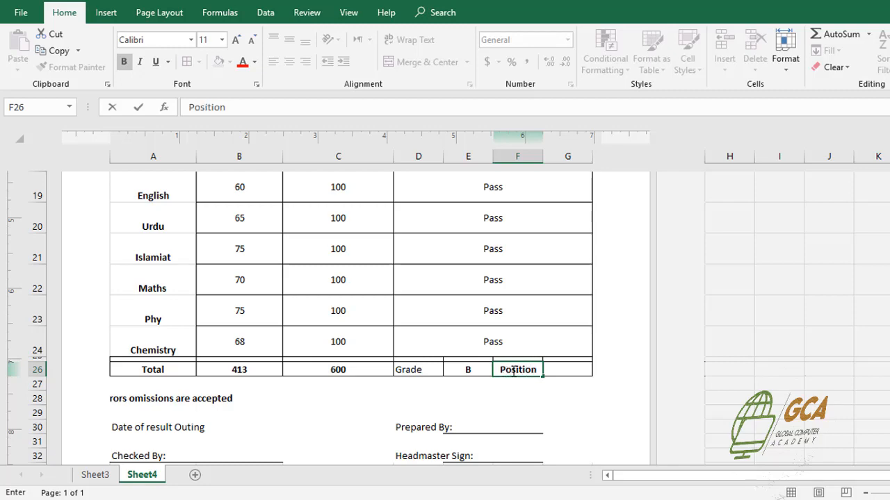
pyautogui.click(566, 368)
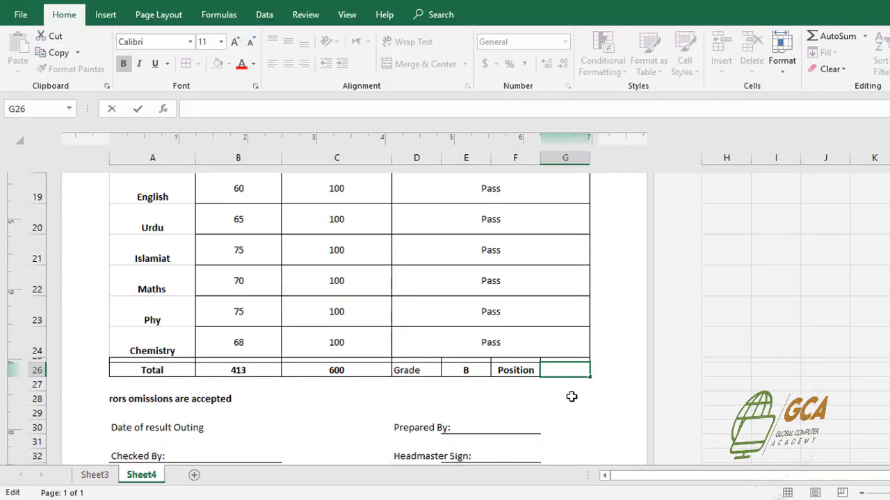
# - Start a VLOOKUP formula in G26 beside the Position label, with F14 as the lookup value
pyautogui.press('Down')
pyautogui.press('Down')
pyautogui.click(564, 368)
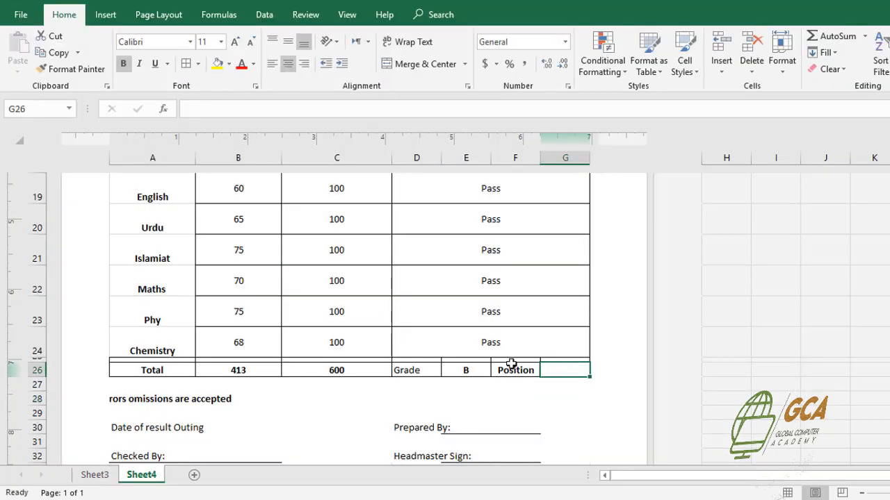
pyautogui.doubleClick(573, 276)
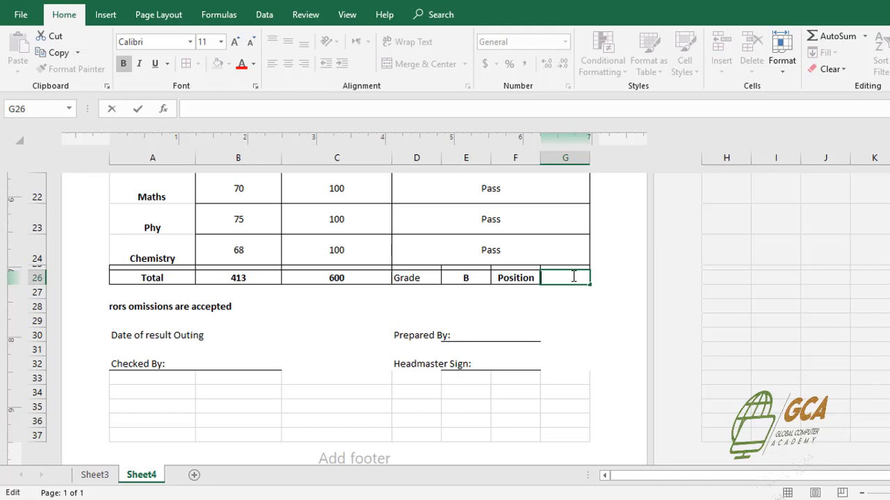
pyautogui.write('=')
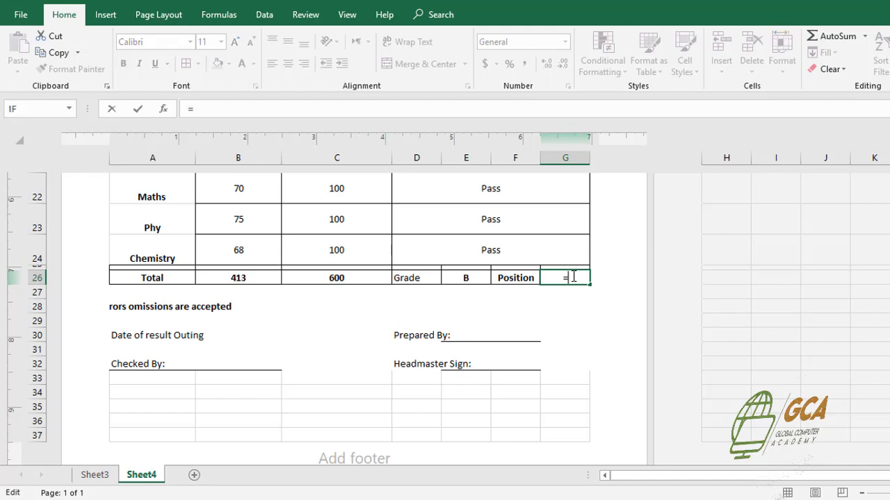
pyautogui.write('vl')
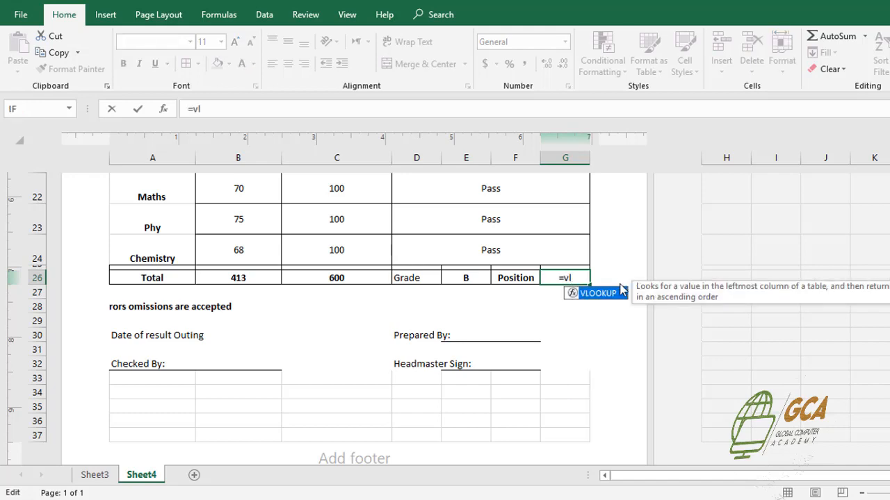
pyautogui.doubleClick(608, 294)
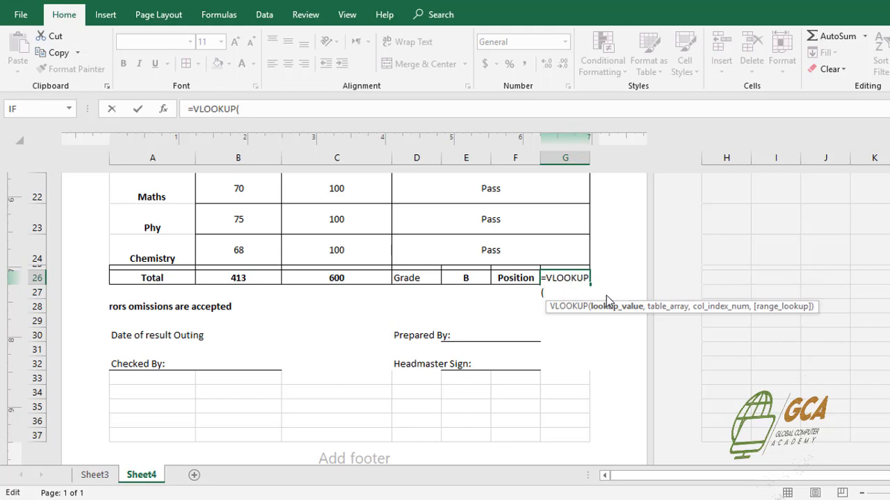
pyautogui.write('F14,')
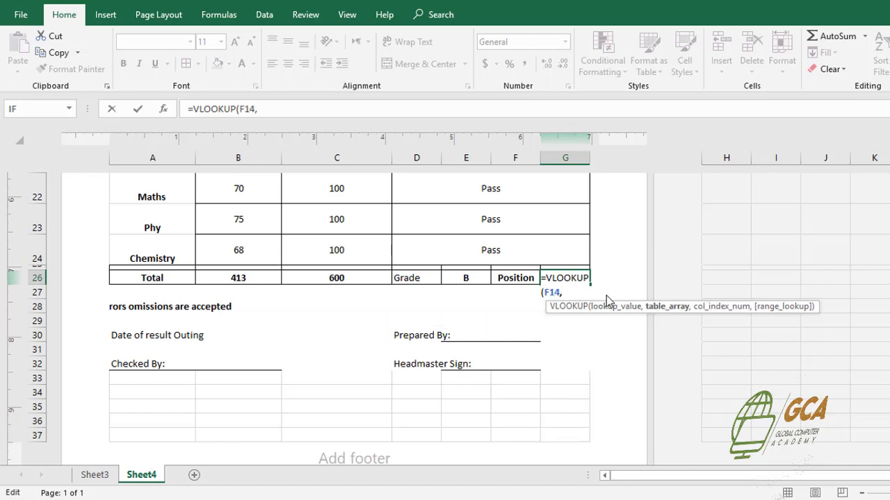
pyautogui.write('Data')
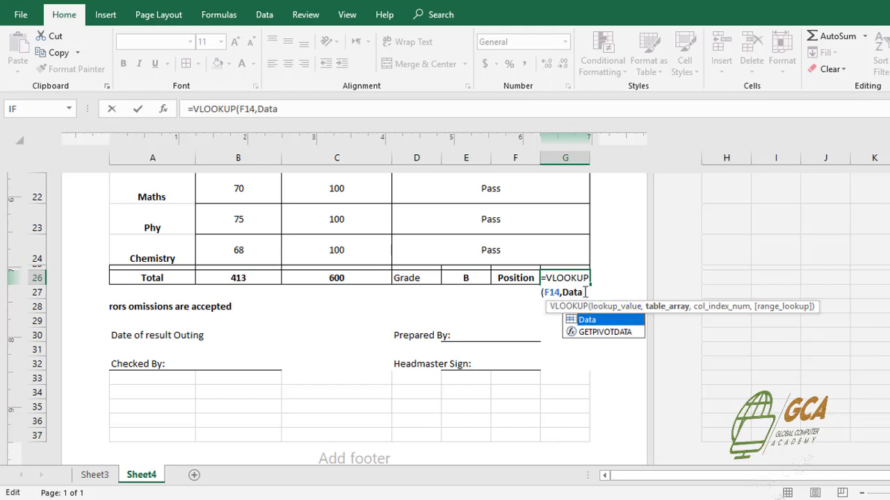
pyautogui.click(99, 477)
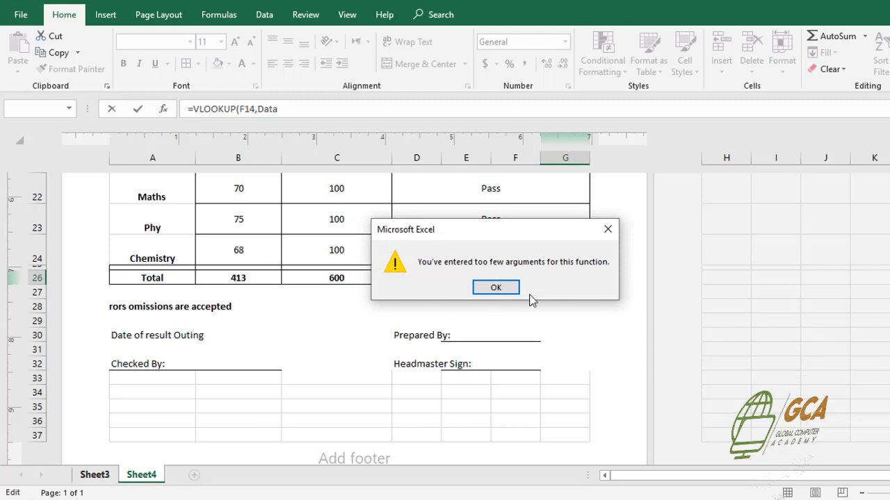
pyautogui.click(607, 230)
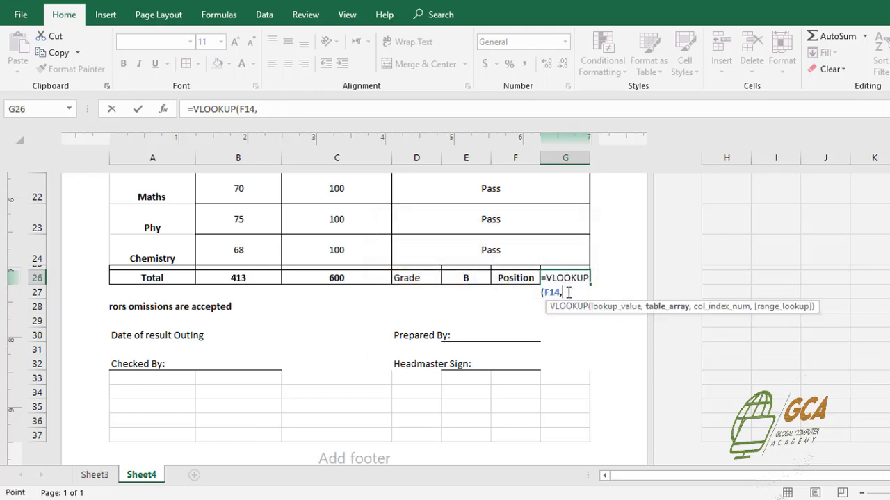
# - Finish the Position lookup formula in G26 with 15 and FALSE as the remaining arguments and enter it
pyautogui.write('15,')
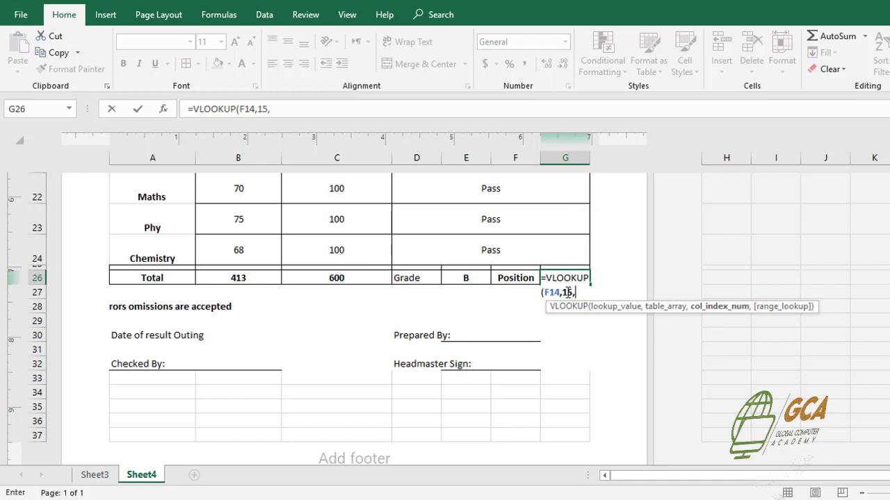
pyautogui.write('False')
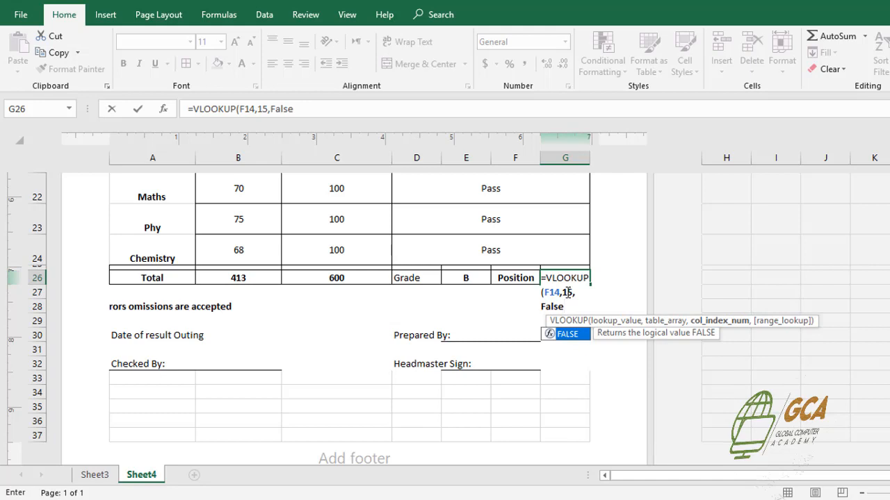
pyautogui.write(')')
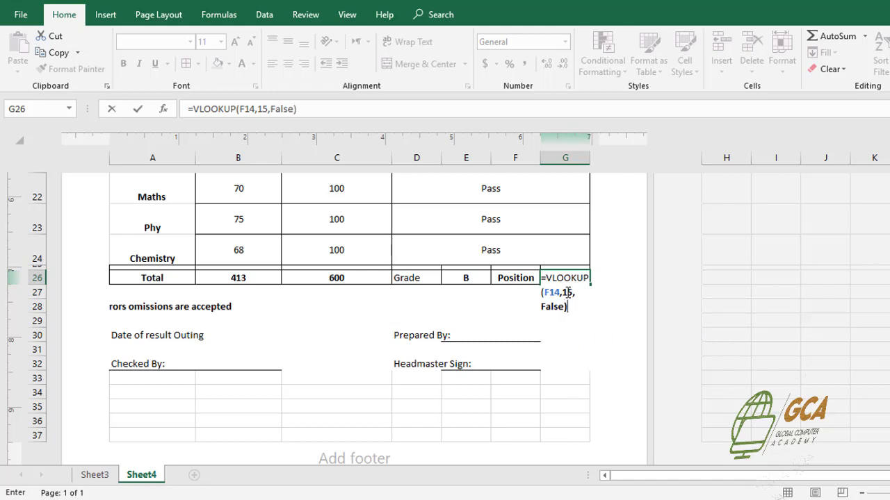
pyautogui.press('Return')
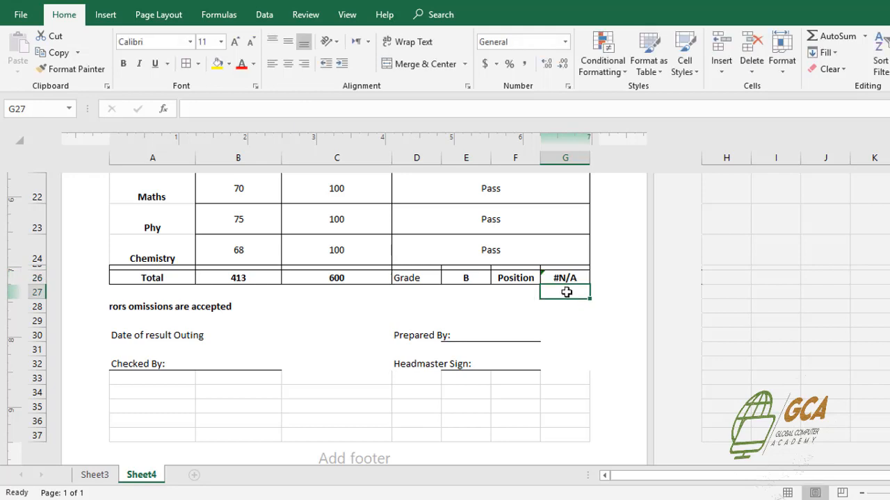
# - Insert Data as the table array in the G26 formula, making it =VLOOKUP(F14,Data,15,FALSE)
pyautogui.click(567, 278)
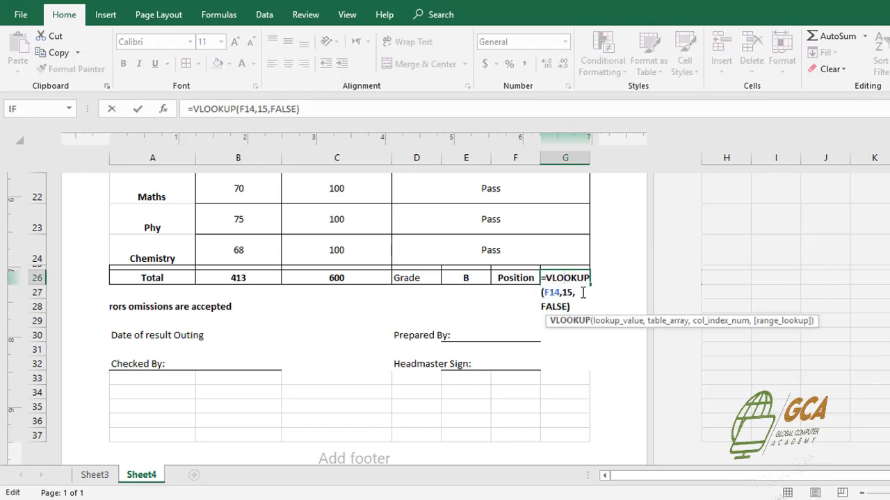
pyautogui.press('Left')
pyautogui.press('Left')
pyautogui.press('Left')
pyautogui.press('Left')
pyautogui.press('Left')
pyautogui.press('Left')
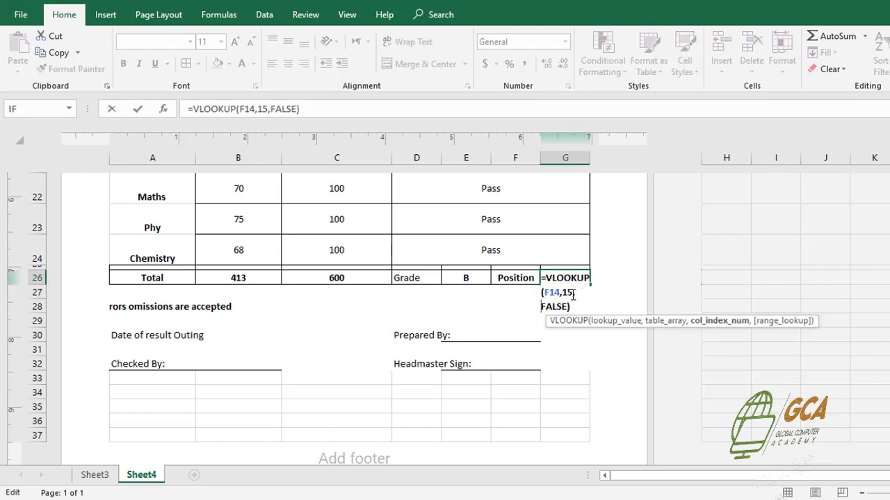
pyautogui.press('Left')
pyautogui.press('Left')
pyautogui.press('Left')
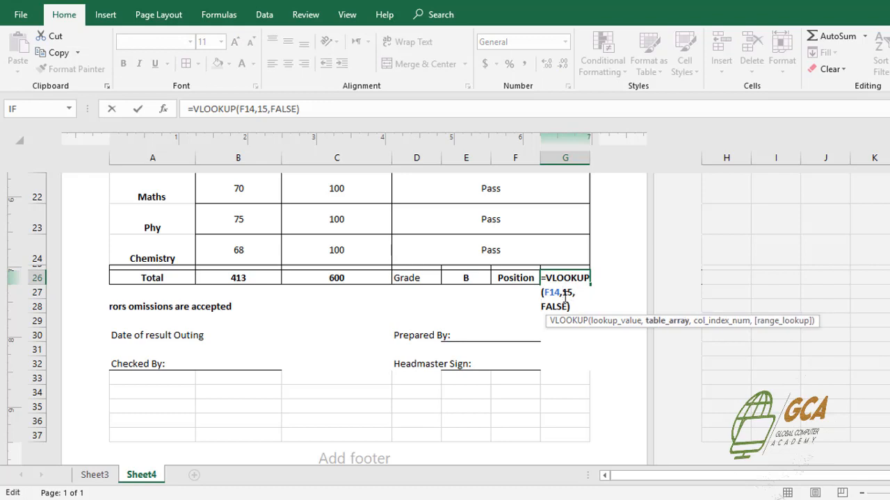
pyautogui.write('Data')
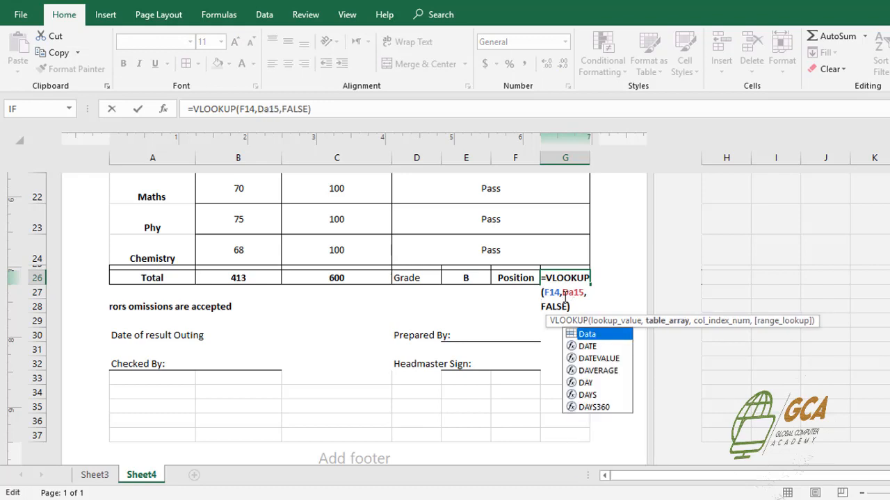
pyautogui.write(',')
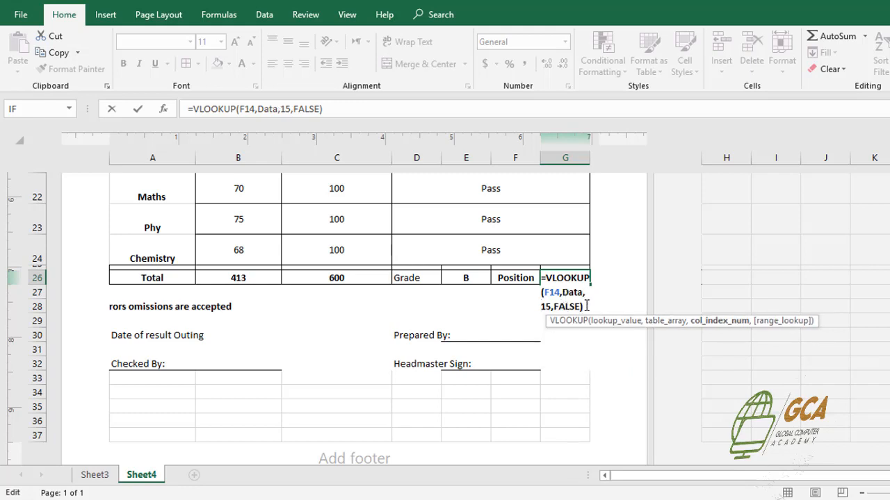
pyautogui.click(586, 306)
pyautogui.press('Return')
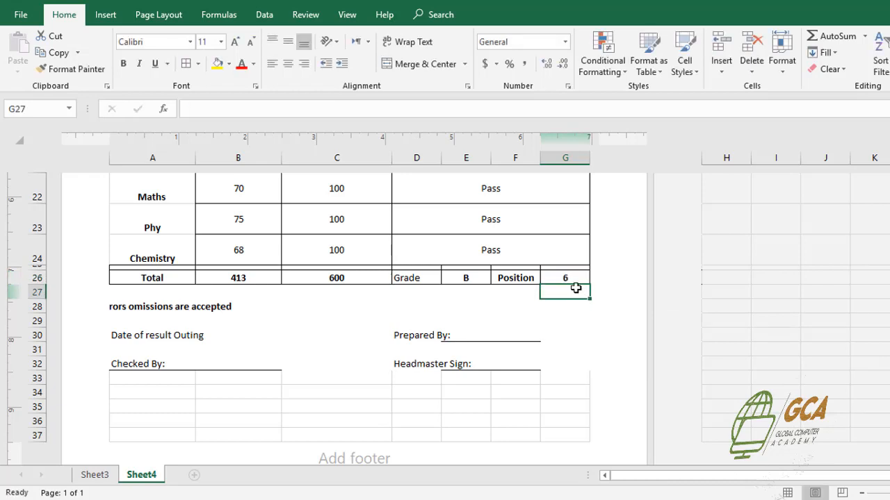
pyautogui.scroll(2, 571, 287)
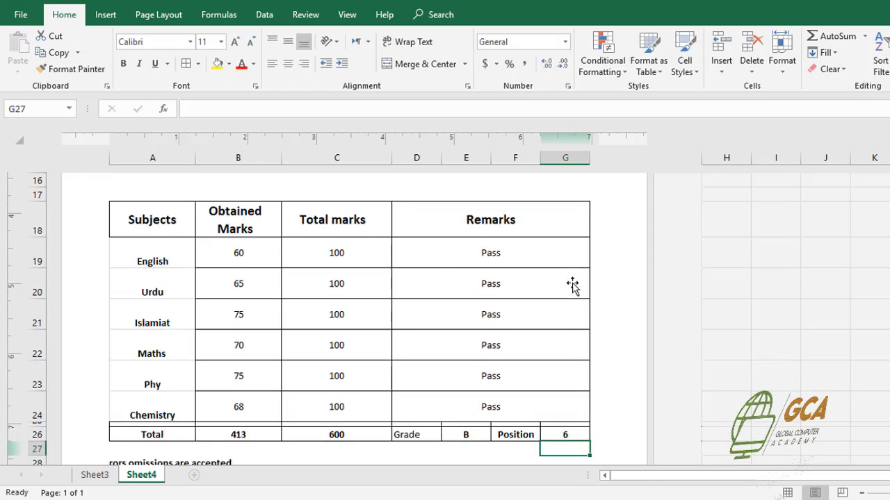
pyautogui.click(563, 435)
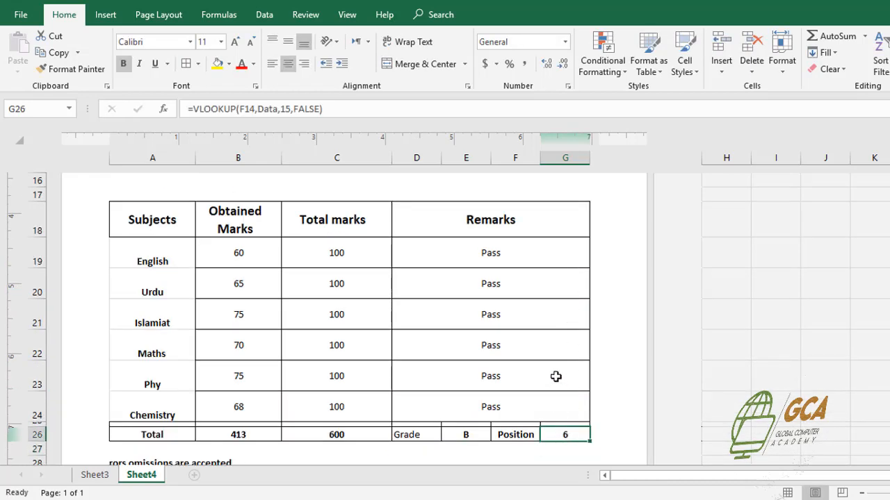
# - Review the certificate's closing fields: date of result outing, Prepared By, Checked By and Headmaster Sign
pyautogui.scroll(2, 544, 362)
pyautogui.scroll(-4, 544, 362)
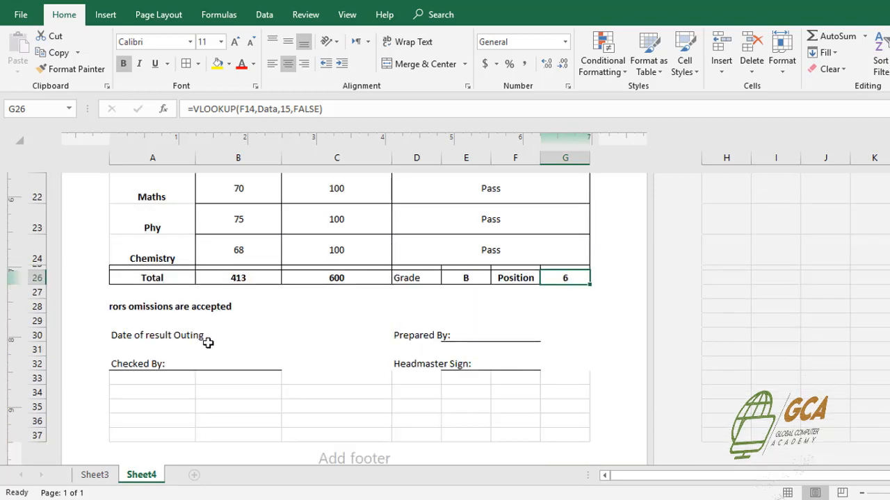
pyautogui.click(236, 338)
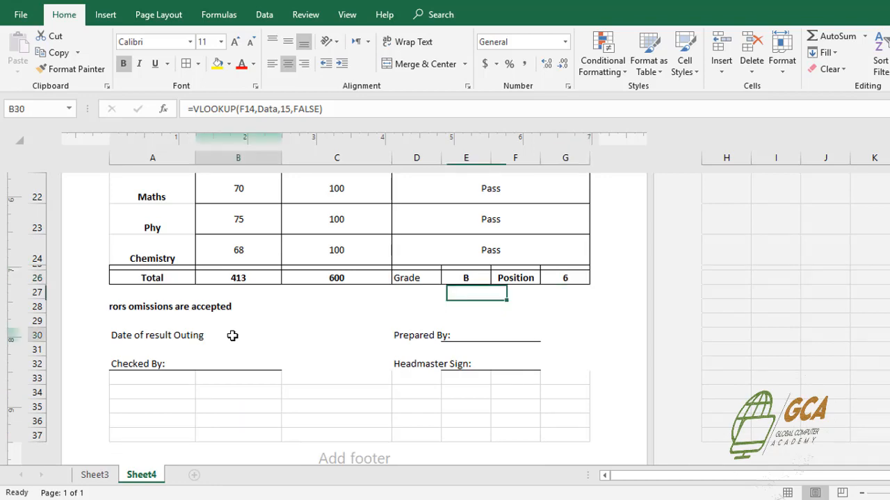
pyautogui.click(293, 339)
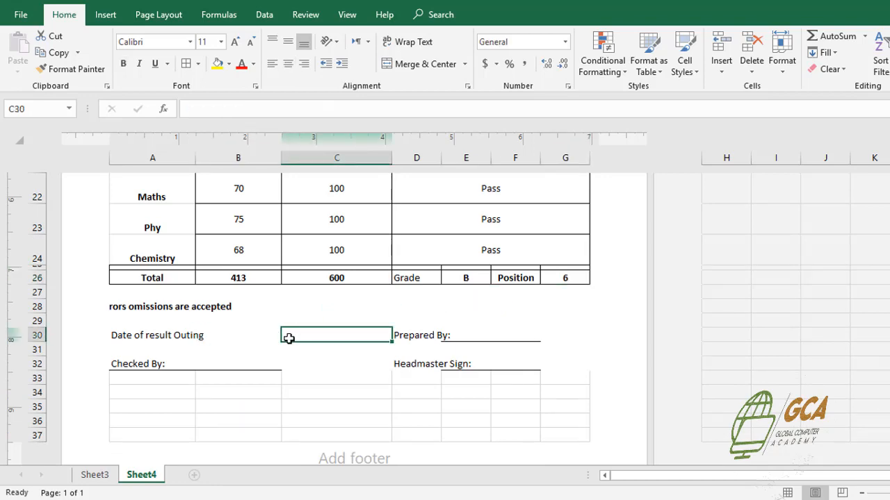
pyautogui.click(240, 334)
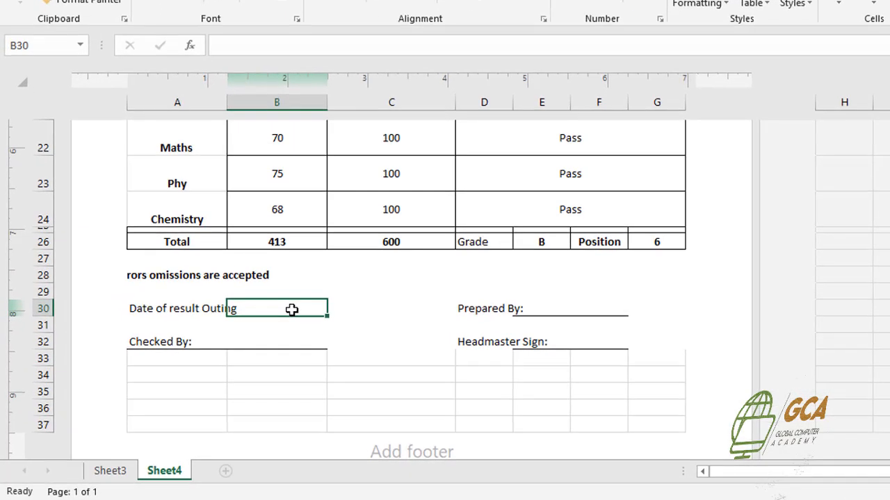
pyautogui.click(565, 310)
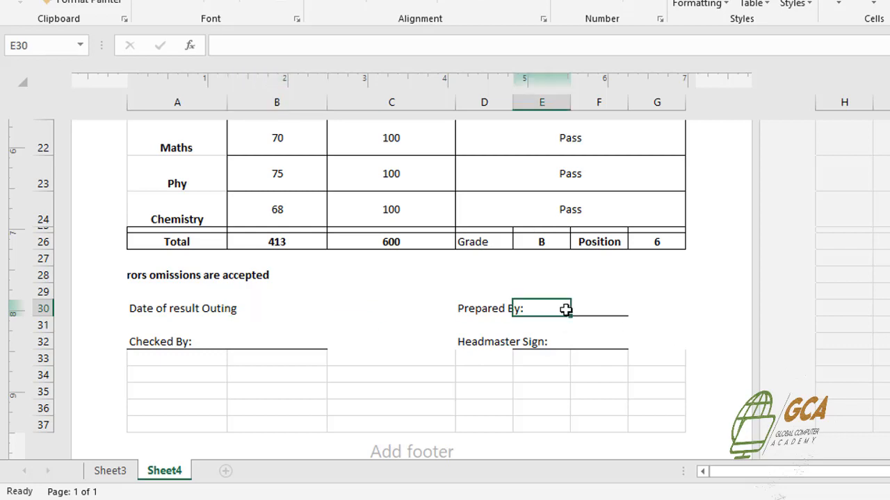
pyautogui.click(614, 312)
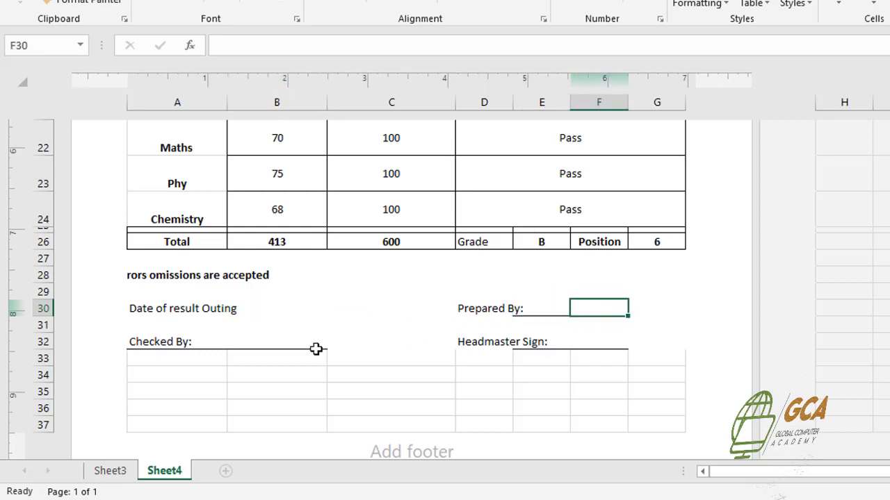
pyautogui.click(240, 352)
pyautogui.click(248, 341)
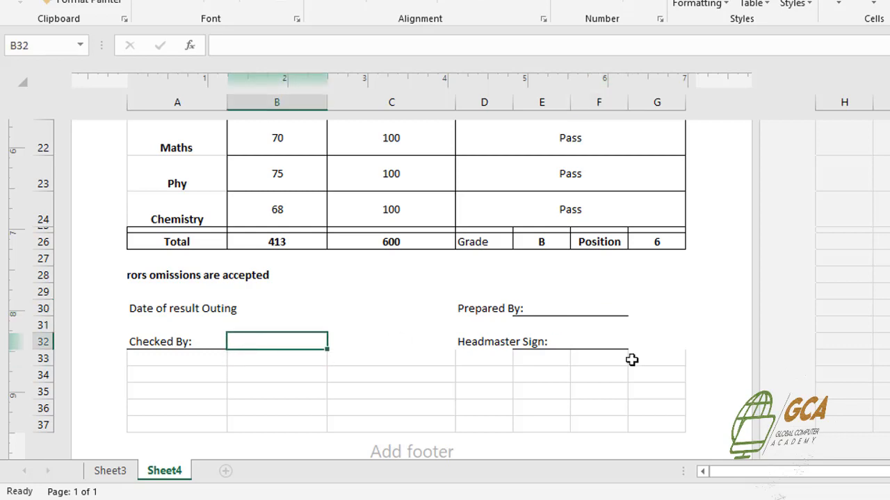
pyautogui.click(598, 342)
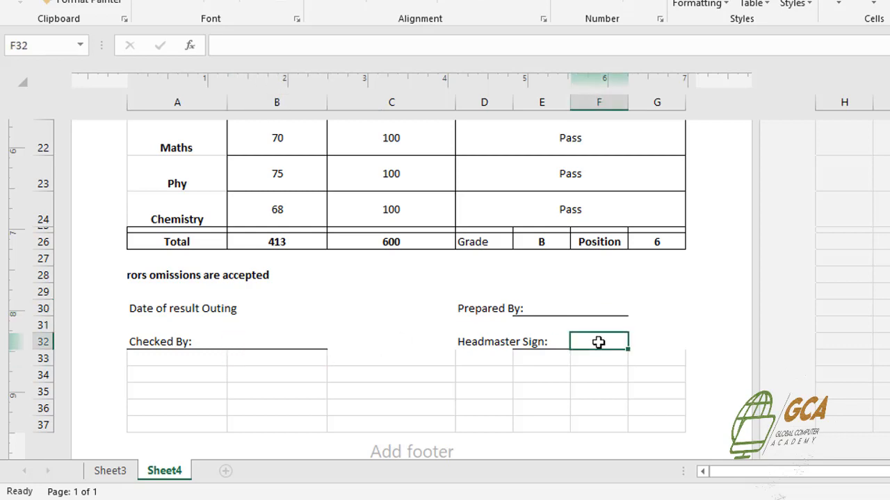
pyautogui.scroll(1, 599, 342)
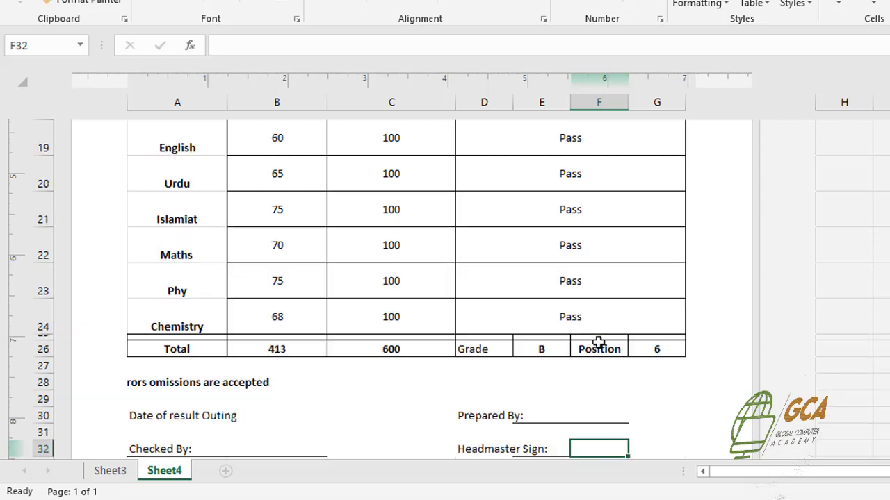
# - Test the lookups by setting the roll number in F14 to R-13 and review the student's details and marks
pyautogui.scroll(4, 598, 342)
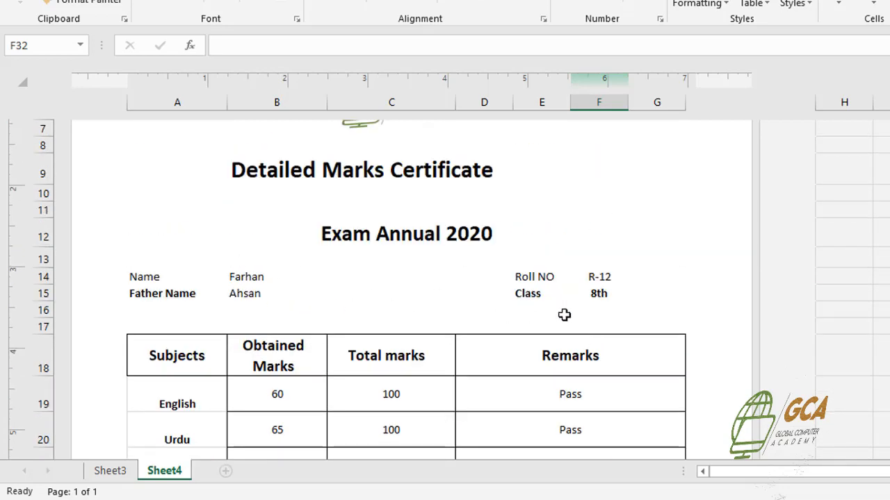
pyautogui.scroll(-1, 564, 314)
pyautogui.scroll(-1, 565, 315)
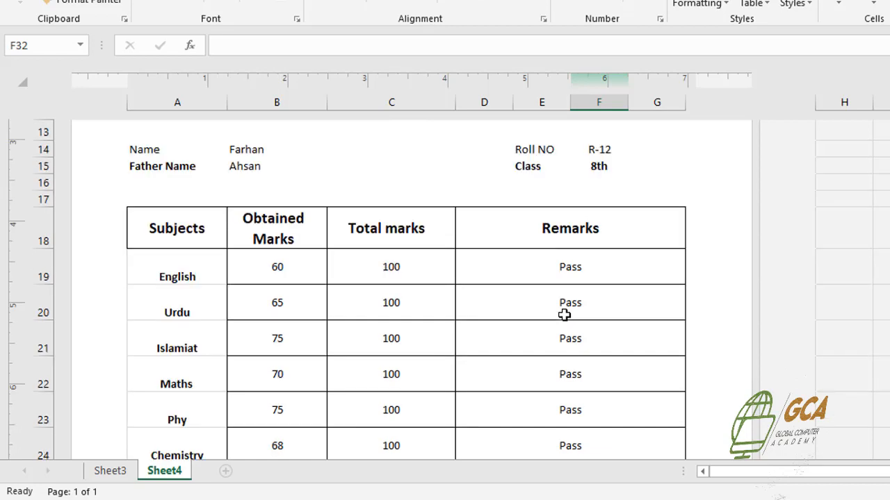
pyautogui.scroll(1, 564, 315)
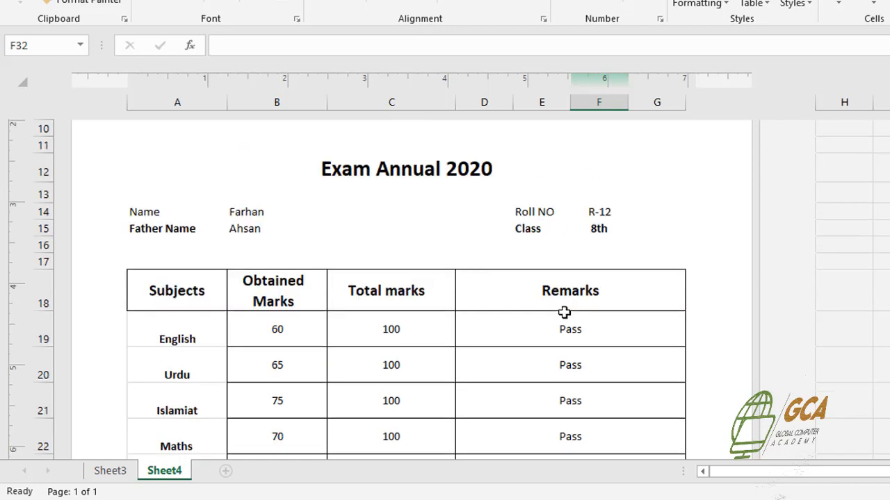
pyautogui.doubleClick(611, 211)
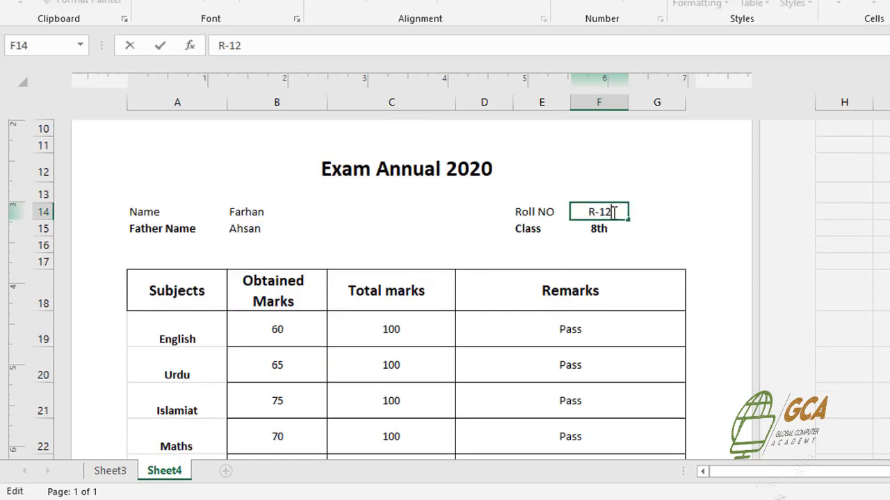
pyautogui.press('BackSpace')
pyautogui.write('3')
pyautogui.press('Return')
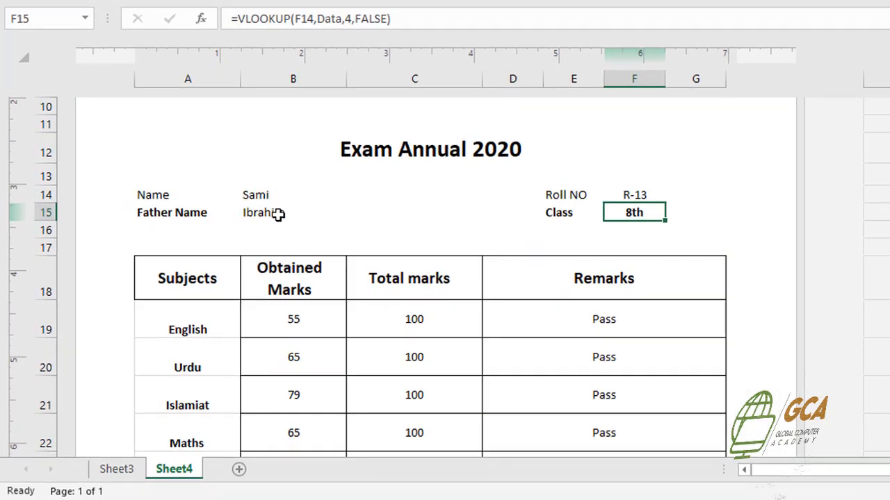
pyautogui.scroll(-1, 278, 215)
pyautogui.scroll(-2, 278, 146)
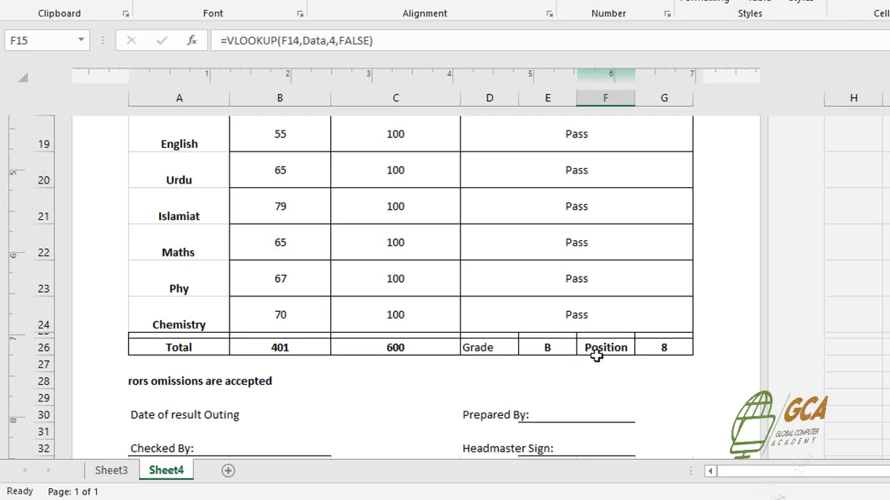
# - Set the roll number in F14 to R-16 and check the student's details, marks, total, grade and position
pyautogui.scroll(3, 545, 336)
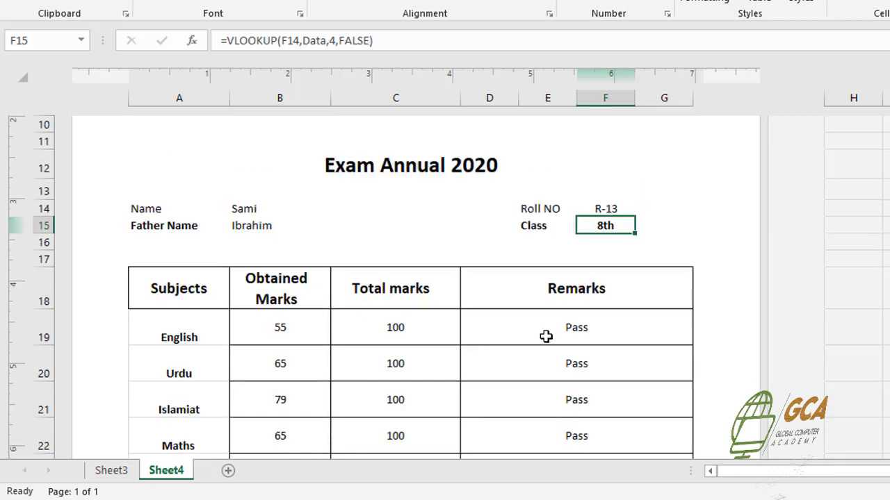
pyautogui.scroll(2, 546, 336)
pyautogui.click(617, 324)
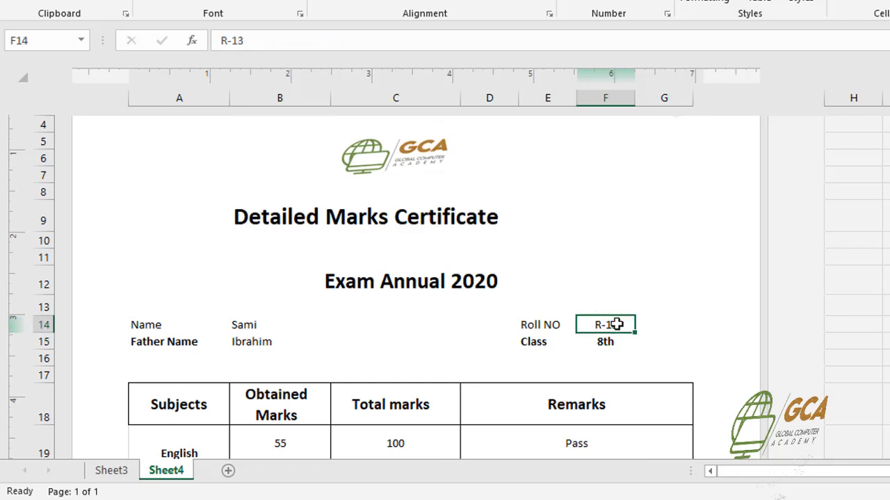
pyautogui.doubleClick(625, 324)
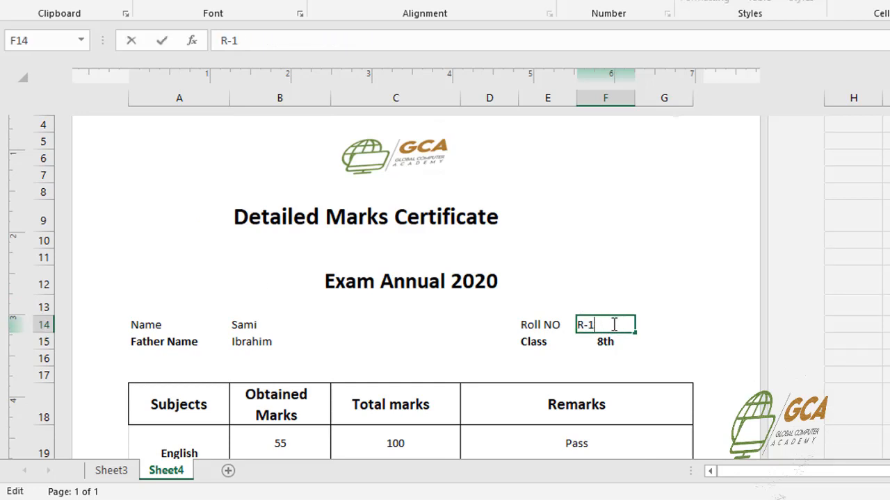
pyautogui.press('Return')
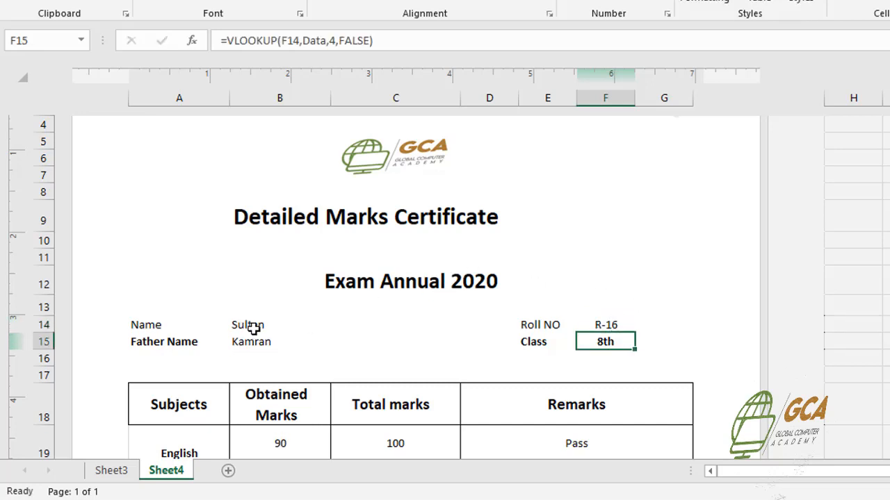
pyautogui.scroll(-1, 253, 327)
pyautogui.scroll(-1, 258, 294)
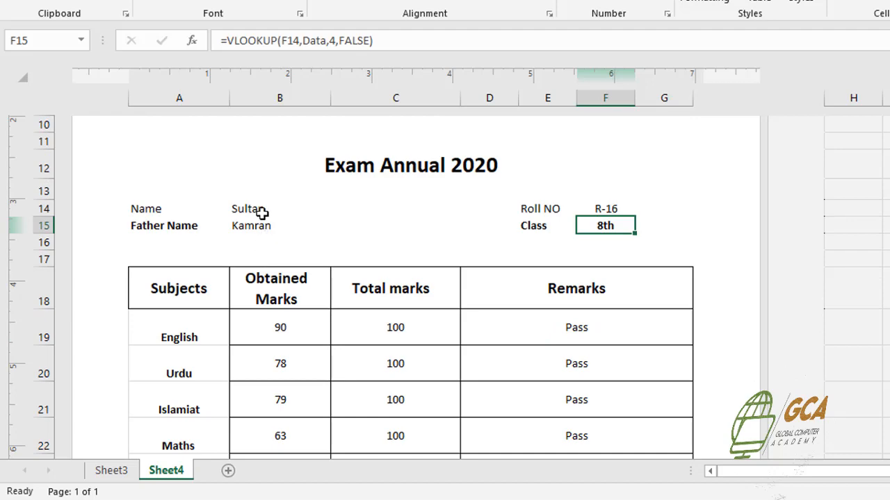
pyautogui.scroll(-1, 261, 213)
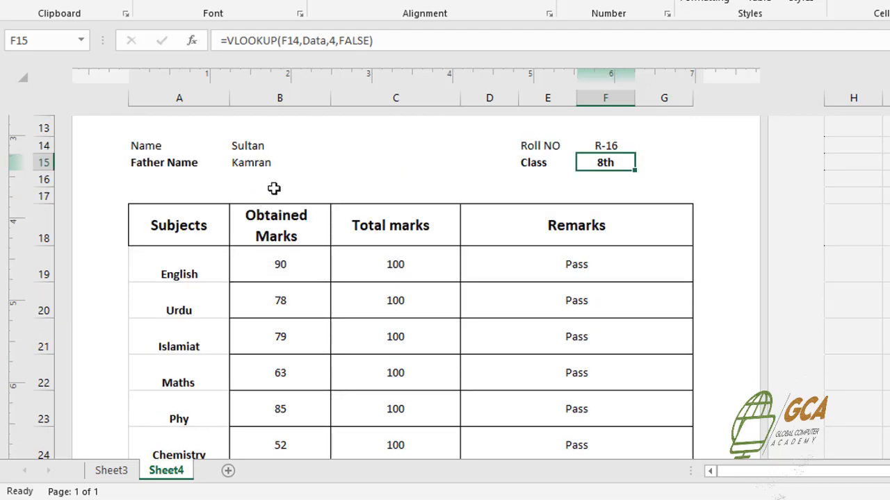
pyautogui.scroll(-5, 267, 164)
pyautogui.scroll(4, 266, 164)
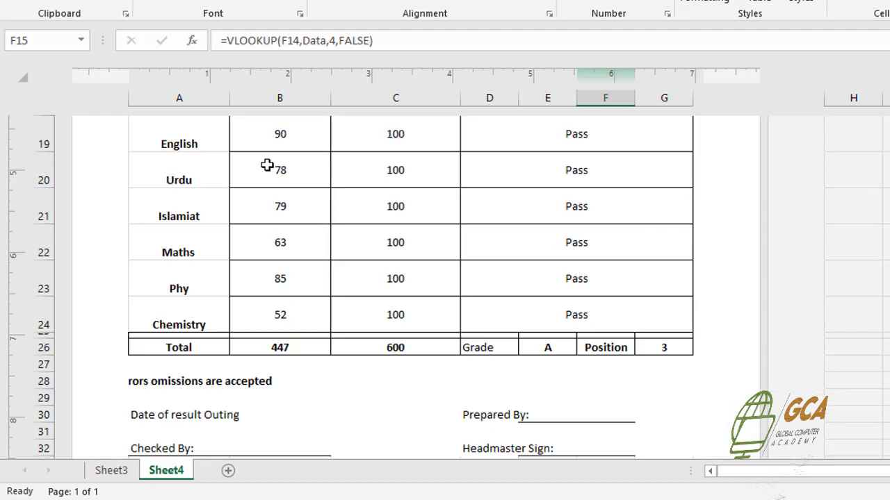
pyautogui.scroll(2, 267, 164)
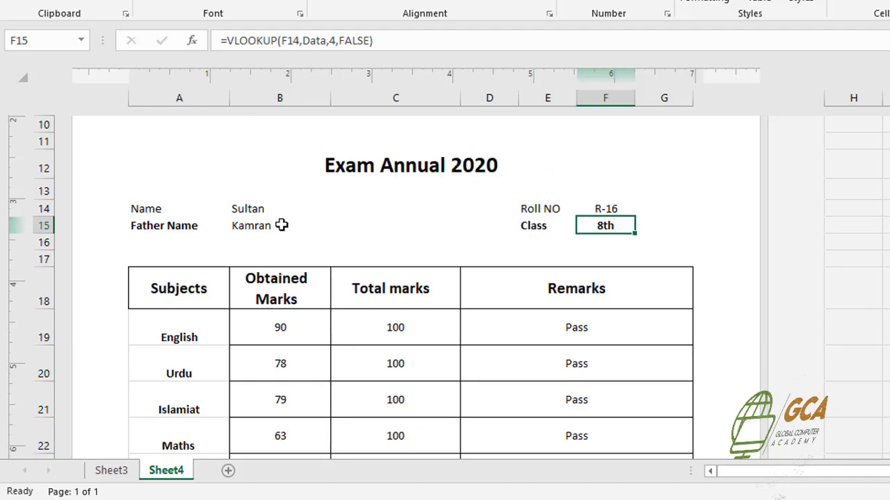
# - Review the R-16 certificate from the subject marks and totals up to the school heading and student details
pyautogui.scroll(-3, 281, 226)
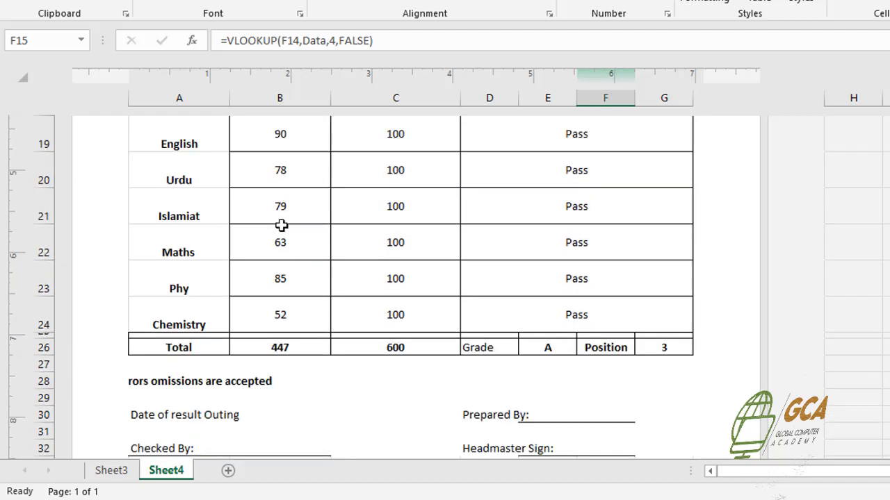
pyautogui.scroll(3, 281, 225)
pyautogui.scroll(3, 263, 165)
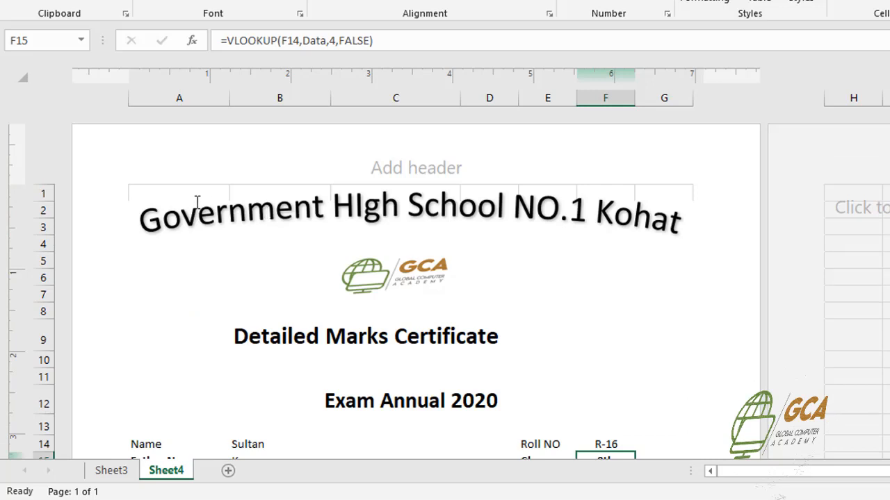
pyautogui.hotkey('shift', 'Left')
pyautogui.hotkey('shift', 'Up')
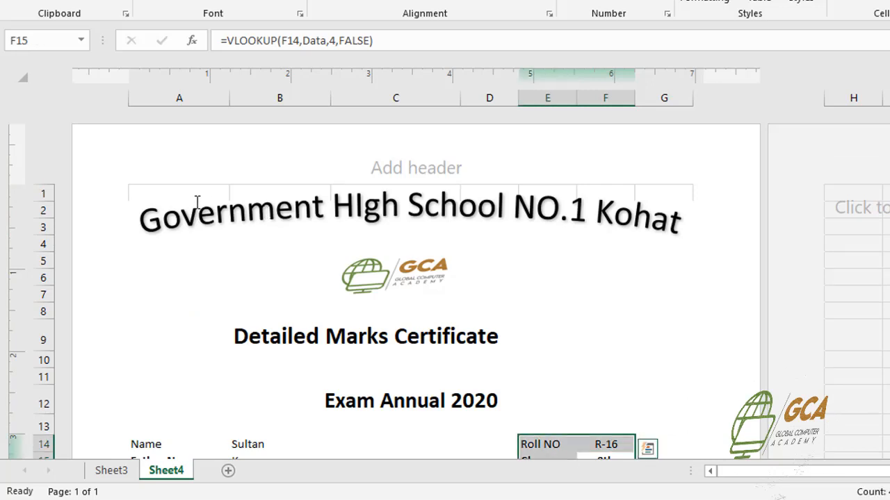
pyautogui.scroll(-3, 433, 238)
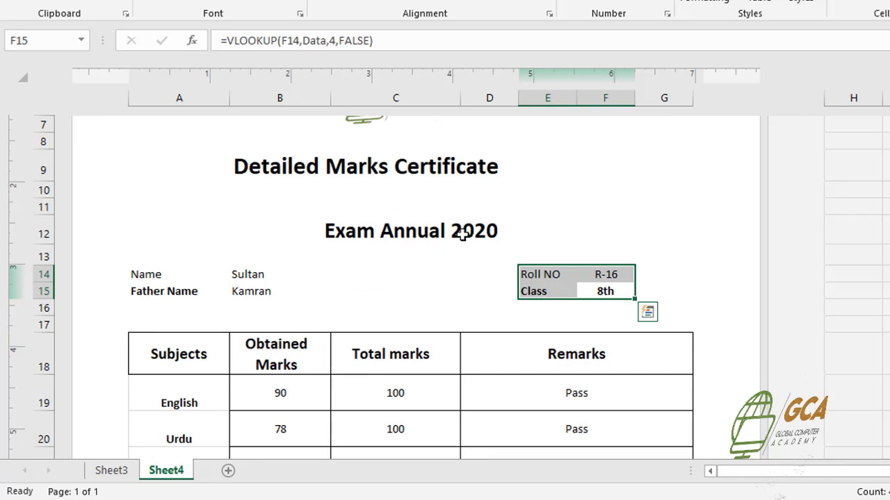
pyautogui.click(671, 259)
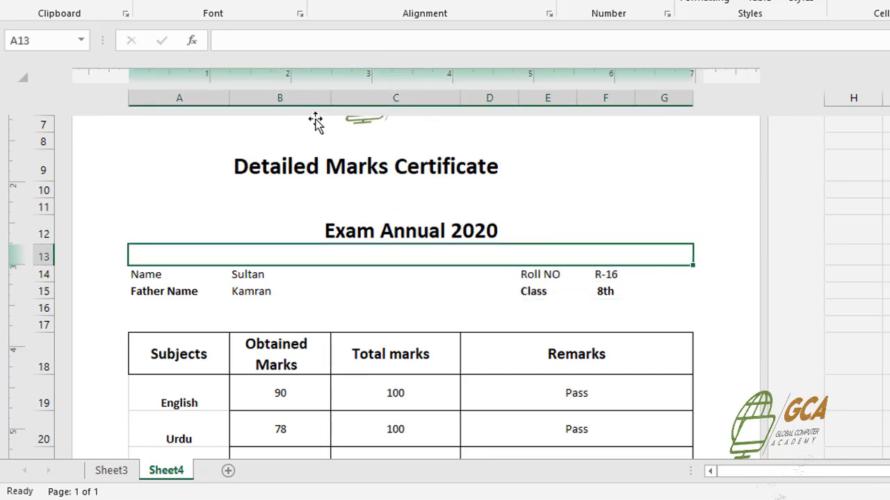
pyautogui.scroll(3, 304, 182)
pyautogui.click(170, 161)
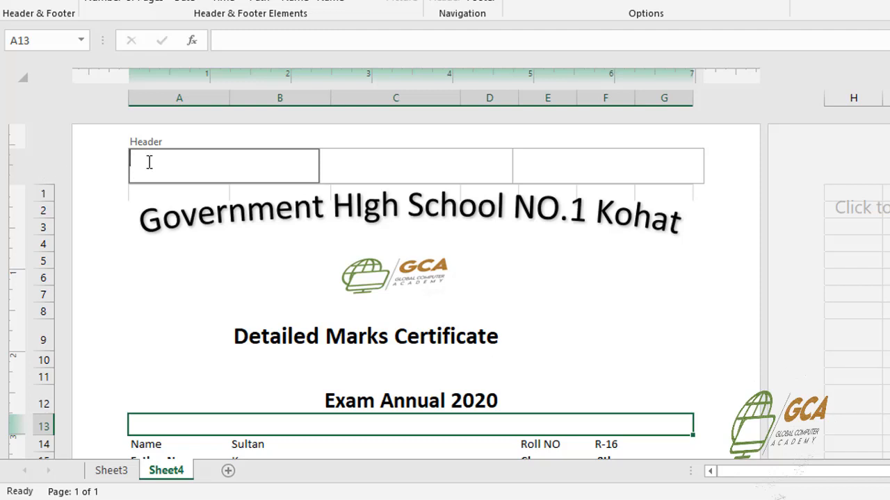
pyautogui.click(163, 217)
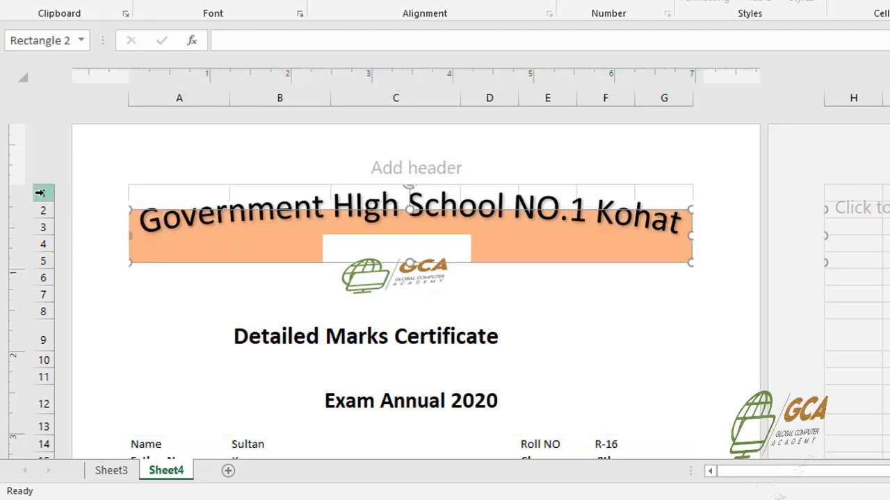
# - Fill rows 1 to 37, covering the whole certificate page, with a light orange theme colour
pyautogui.moveTo(40, 193); pyautogui.dragTo(303, 233)
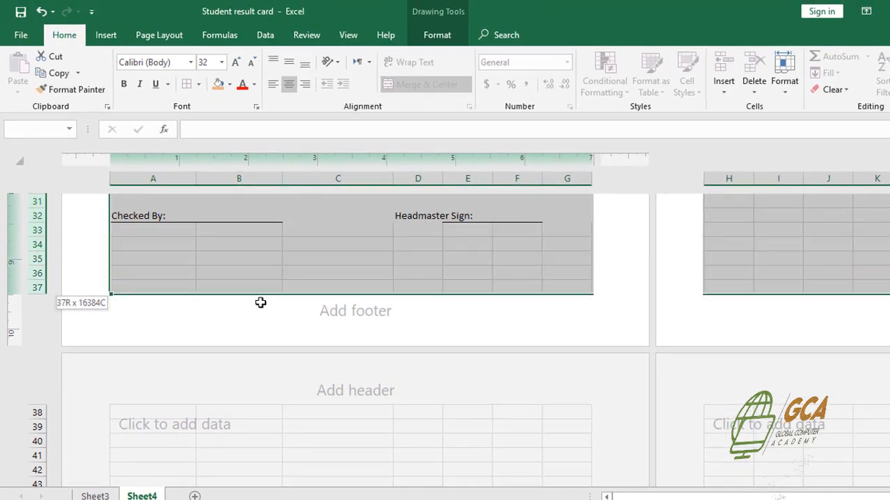
pyautogui.moveTo(261, 302); pyautogui.dragTo(262, 301)
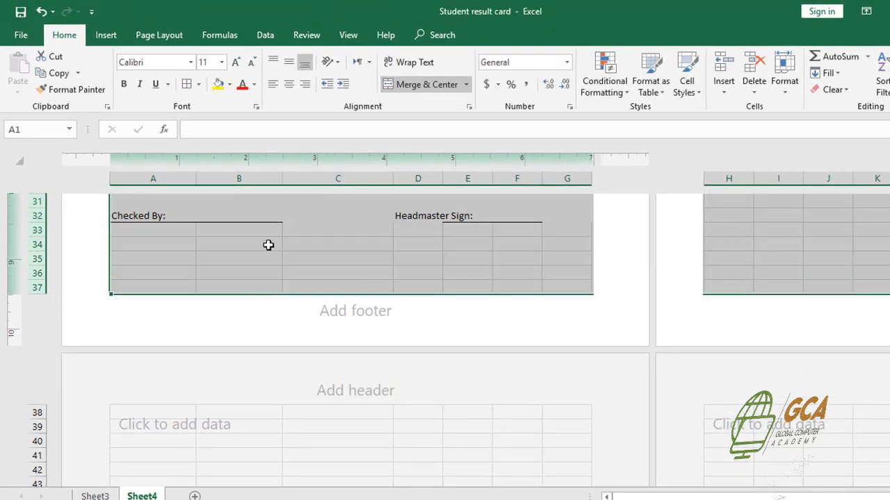
pyautogui.scroll(6, 266, 244)
pyautogui.scroll(4, 269, 245)
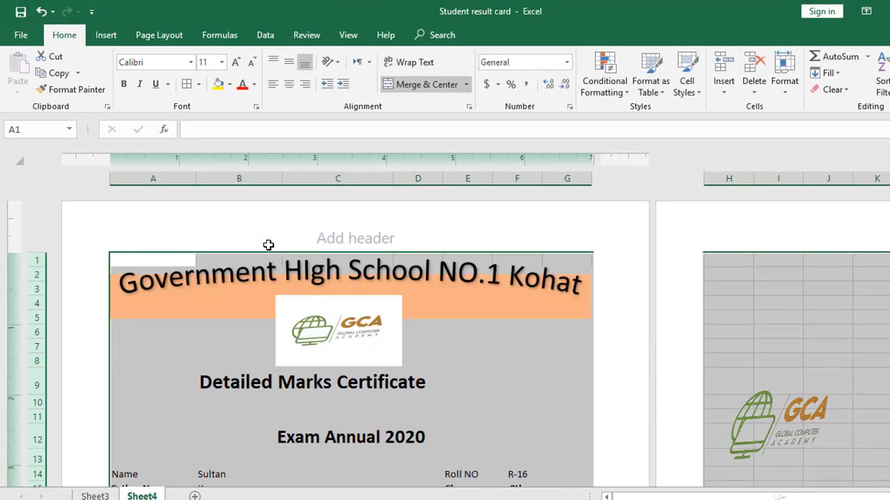
pyautogui.click(229, 84)
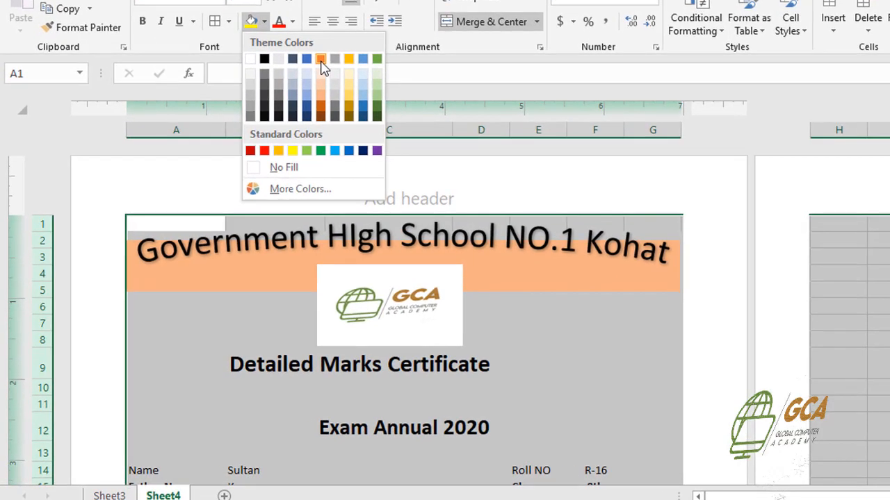
pyautogui.click(303, 87)
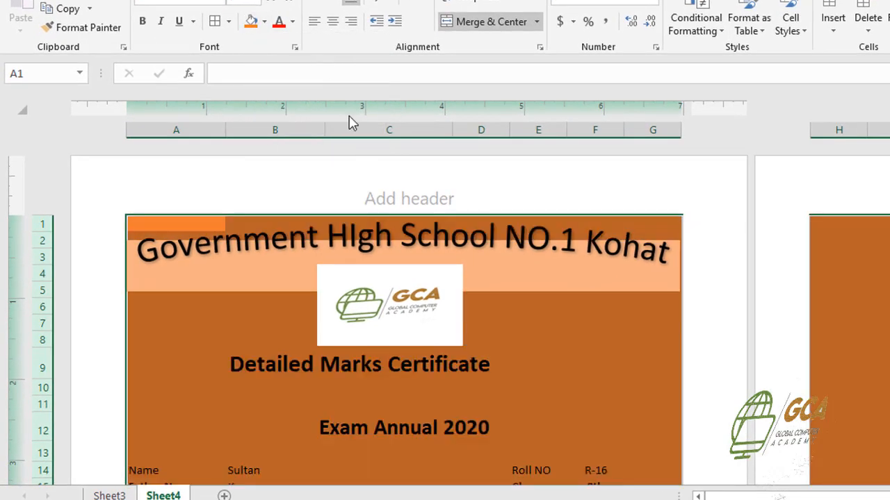
pyautogui.click(264, 23)
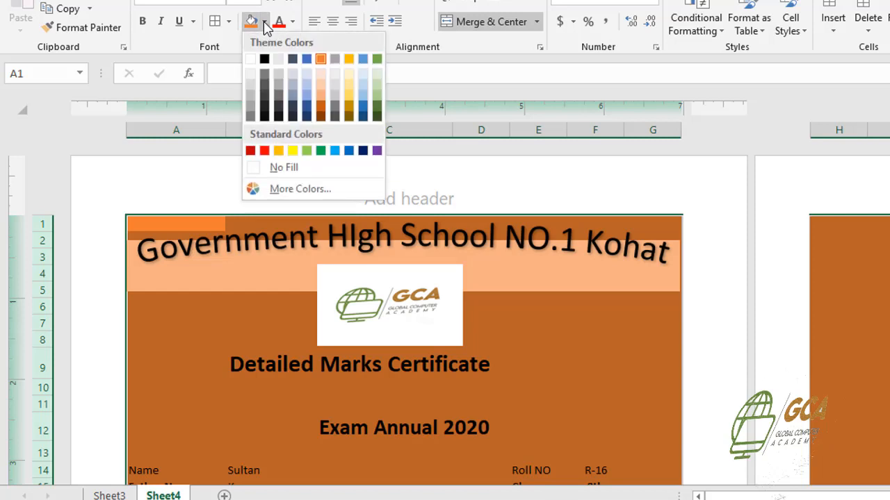
pyautogui.click(322, 85)
pyautogui.click(440, 415)
# - Look over the shaded certificate and open its print preview
pyautogui.scroll(-5, 439, 415)
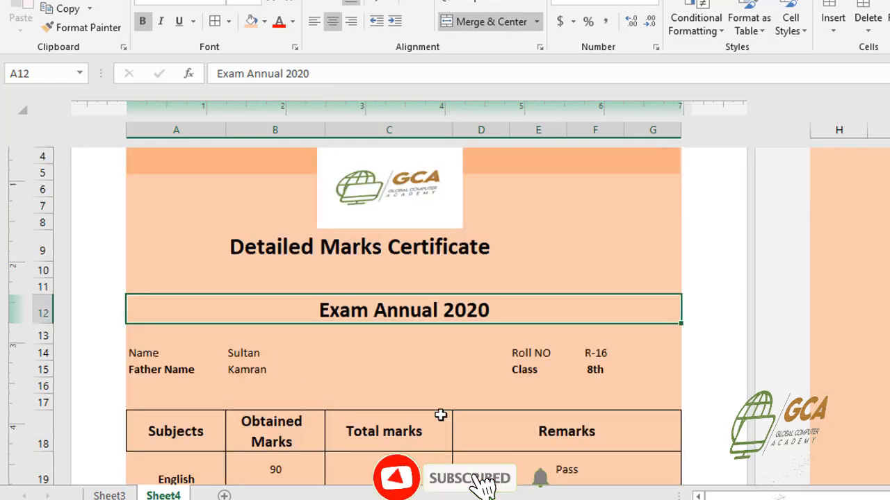
pyautogui.scroll(-1, 440, 414)
pyautogui.scroll(6, 440, 415)
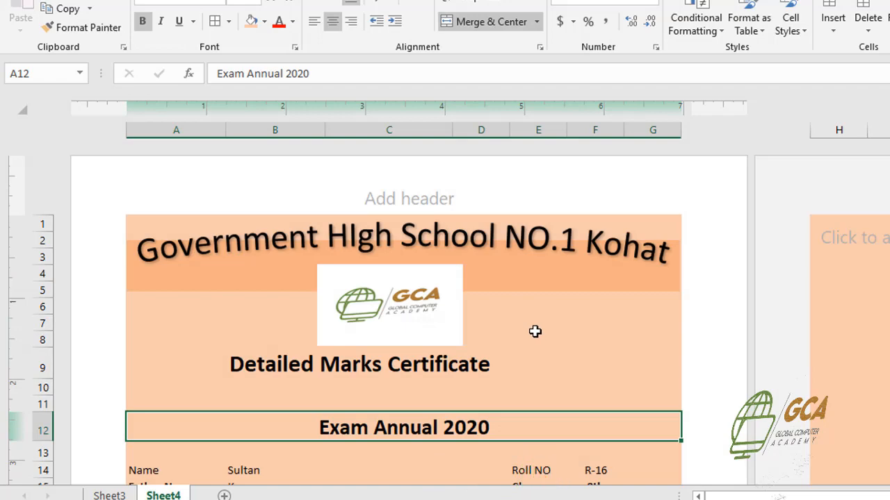
pyautogui.hotkey('ctrl', 'p')
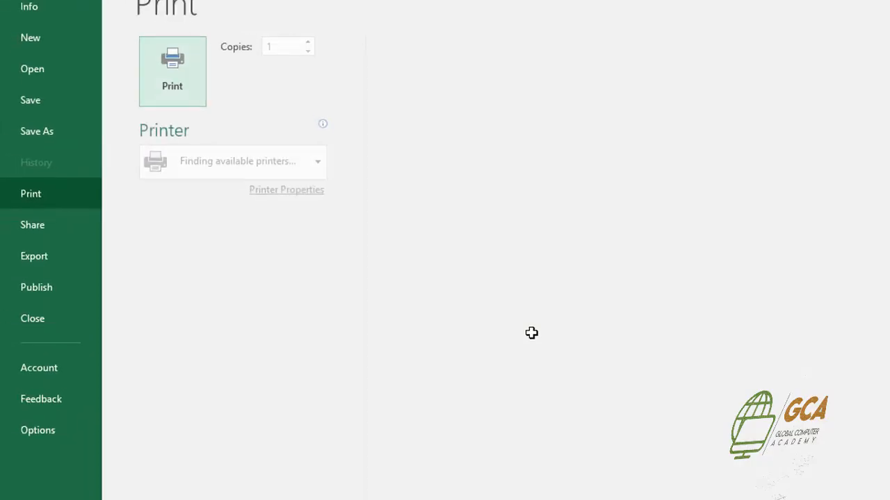